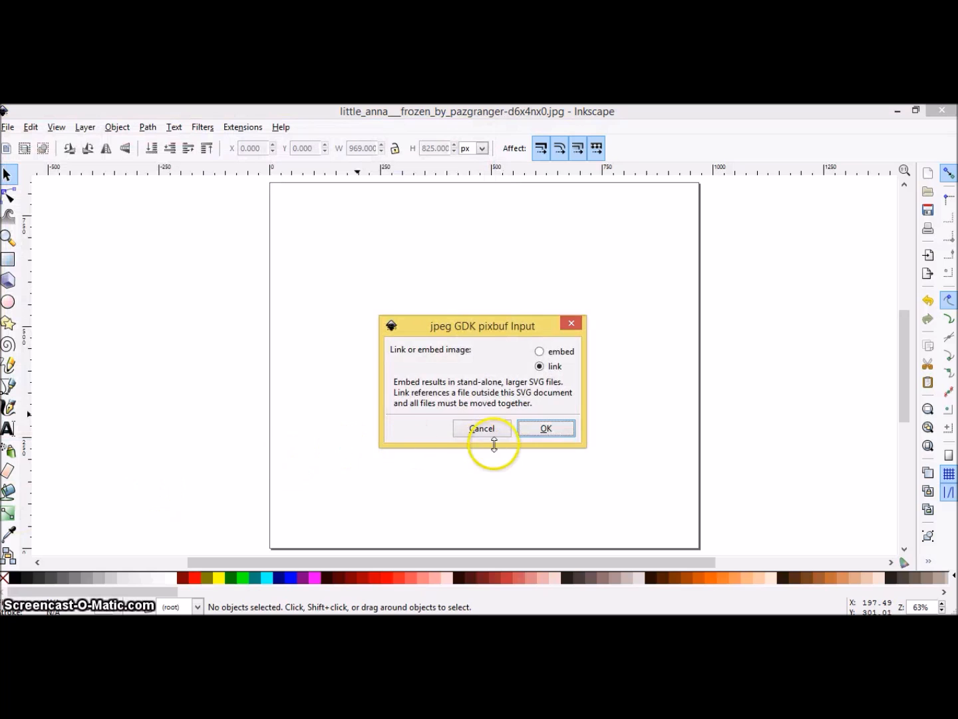
# Open the JPEG drawing of the girl as a linked image and enlarge its new document window to full size.
pyautogui.click(541, 429)
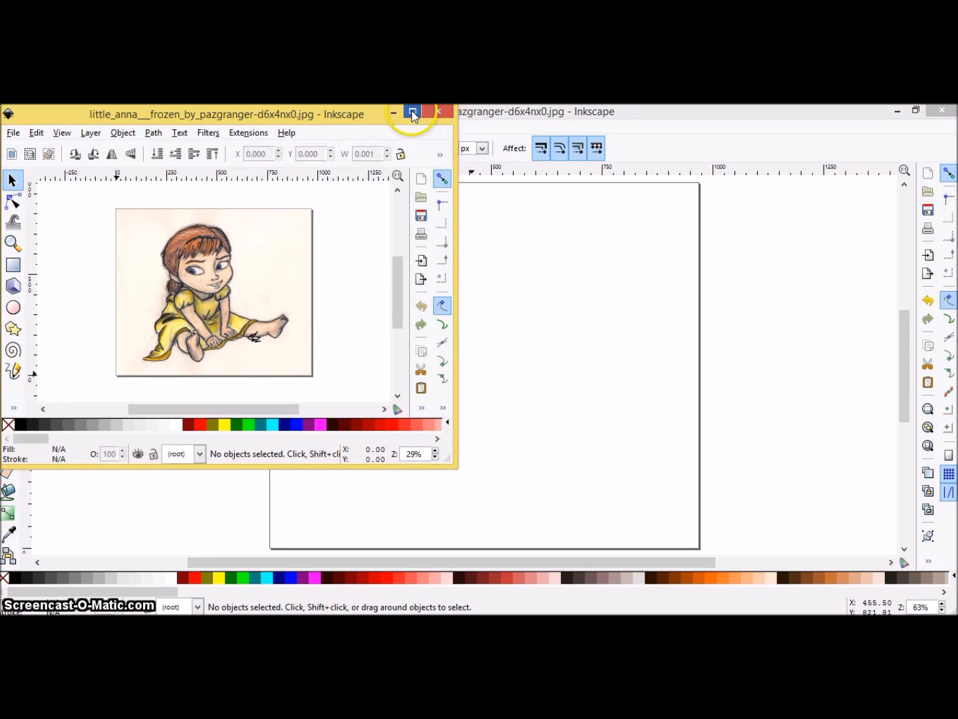
pyautogui.click(412, 113)
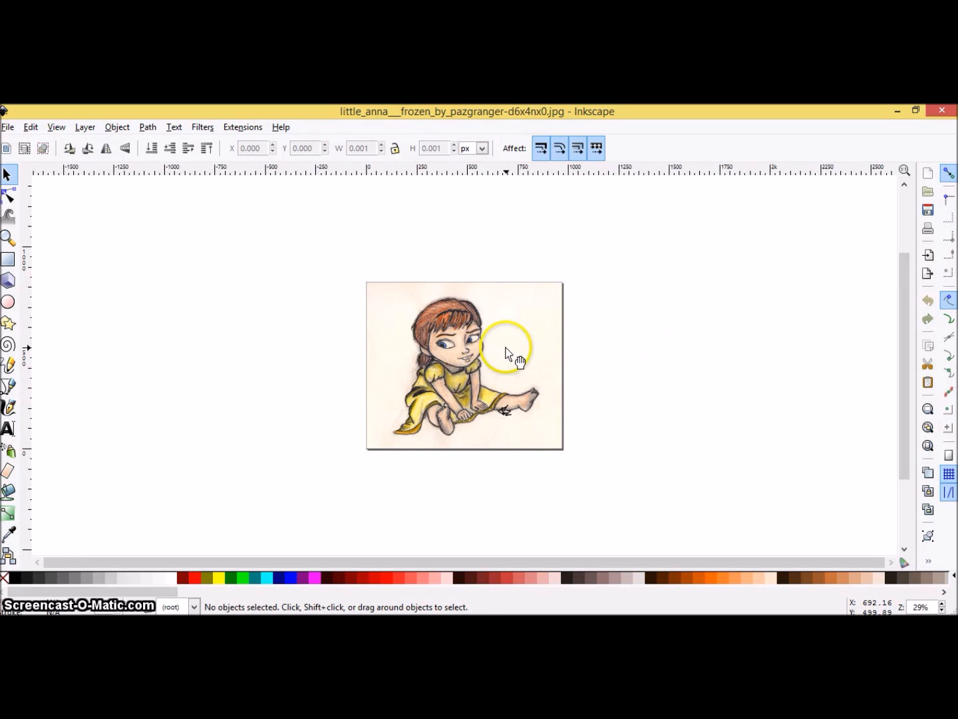
pyautogui.click(9, 236)
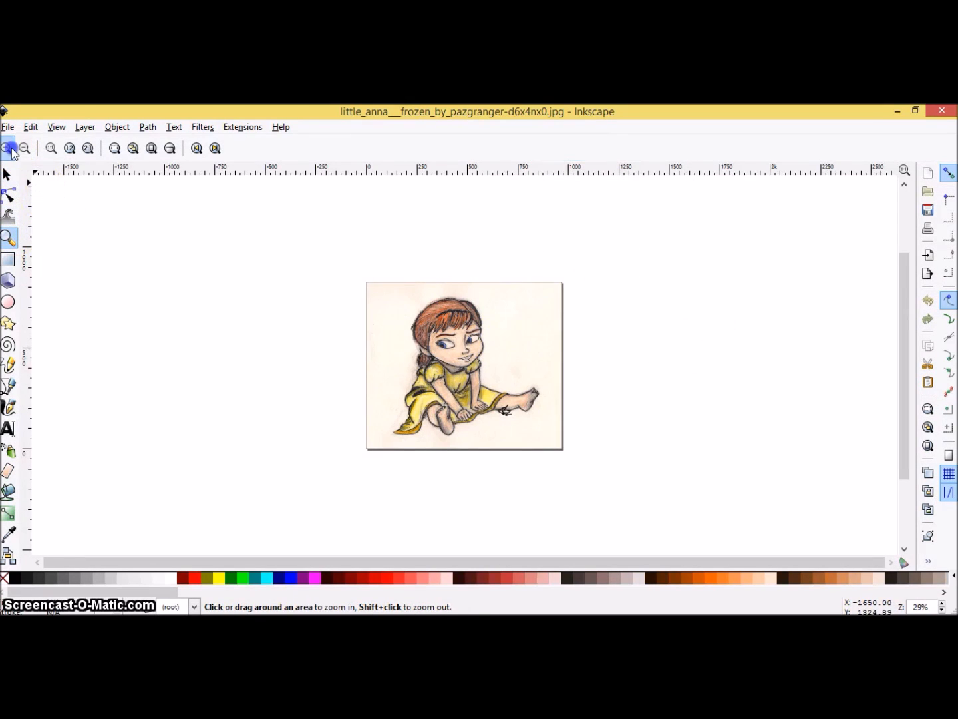
pyautogui.click(9, 147)
pyautogui.click(8, 147)
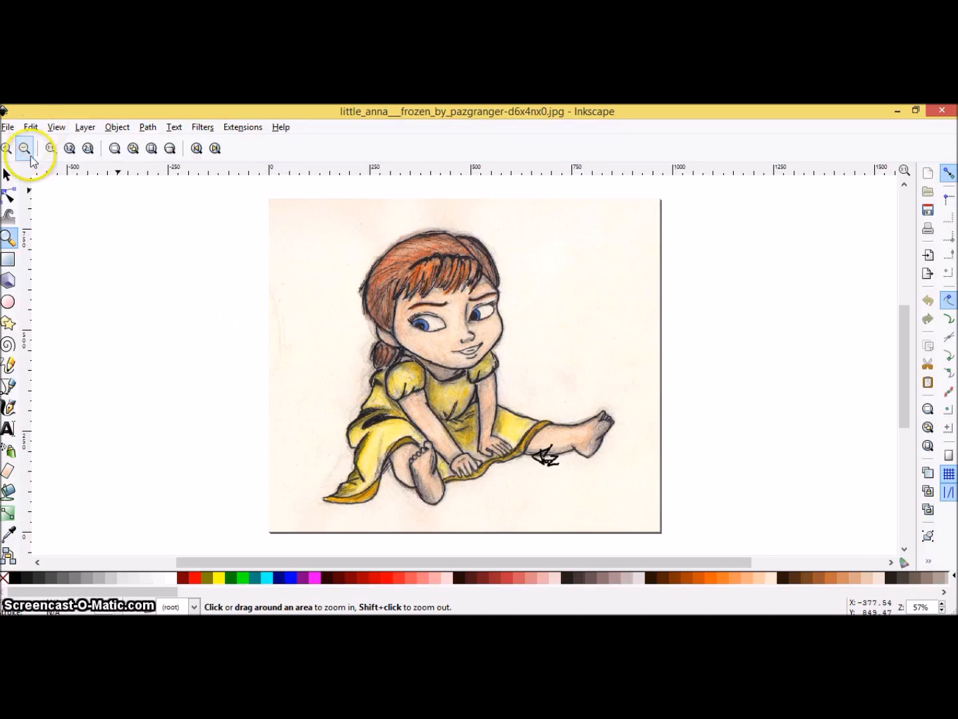
# Trace the girl image with Trace Bitmap, using a single-scan brightness cutoff at threshold 0.450.
pyautogui.click(7, 174)
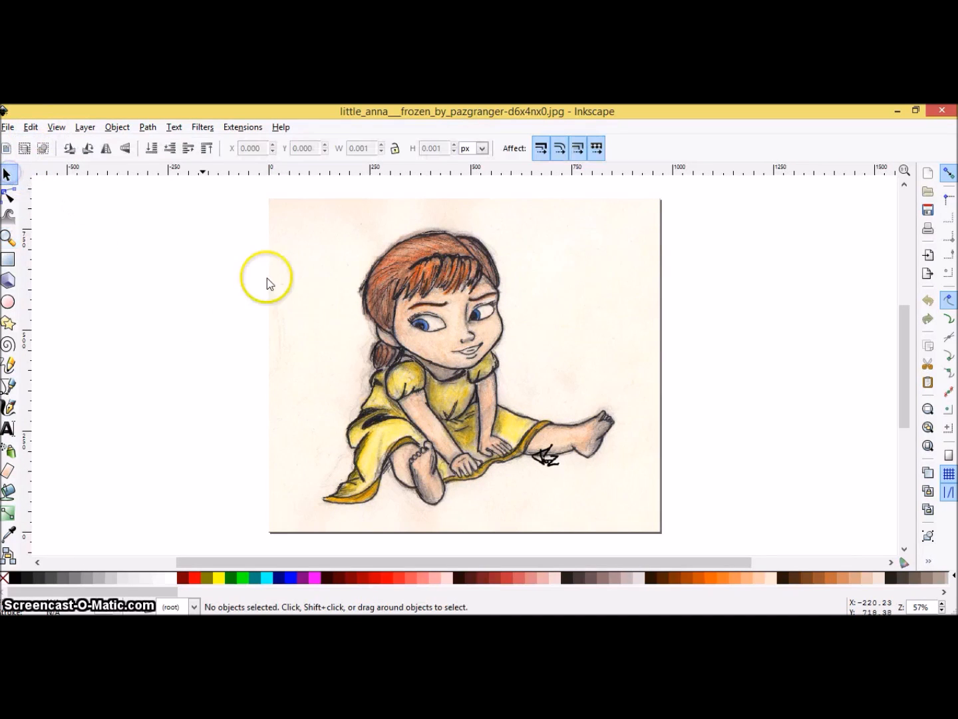
pyautogui.click(405, 301)
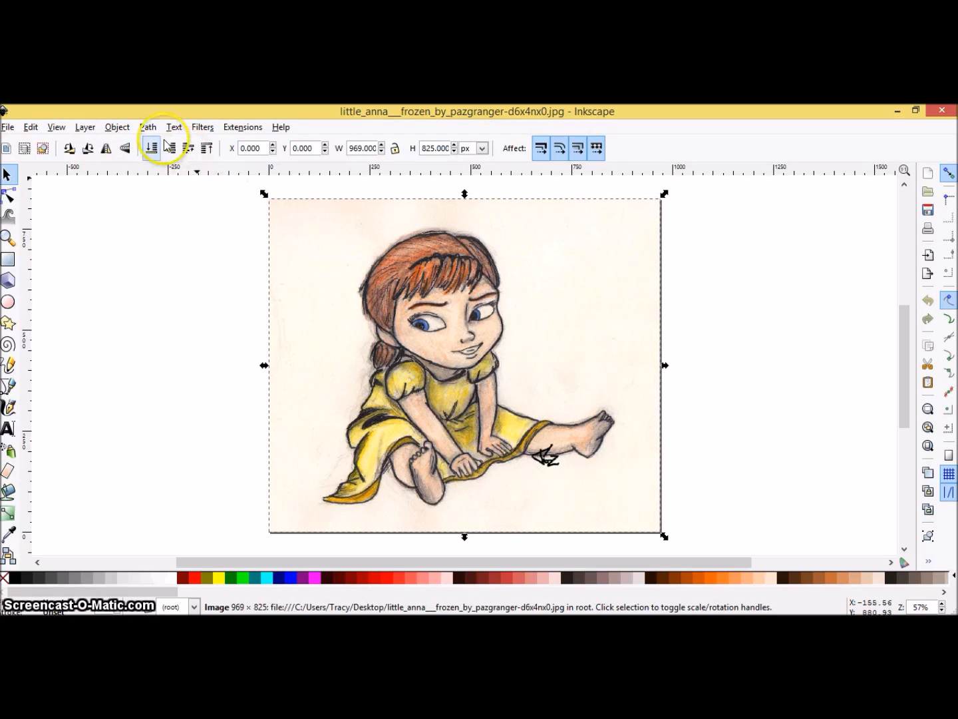
pyautogui.click(148, 127)
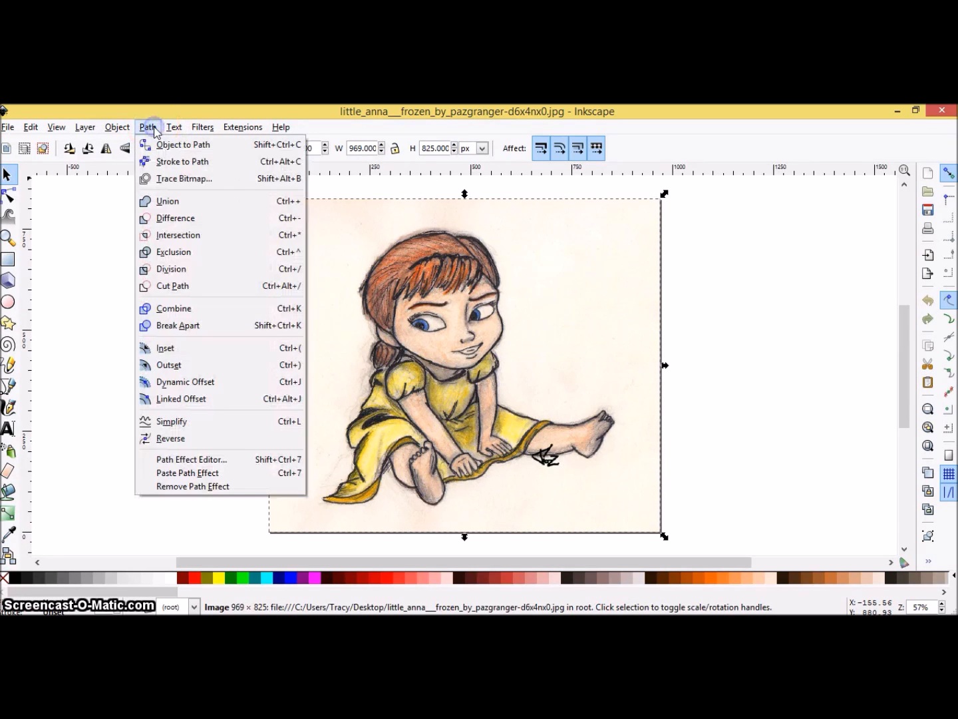
pyautogui.click(182, 180)
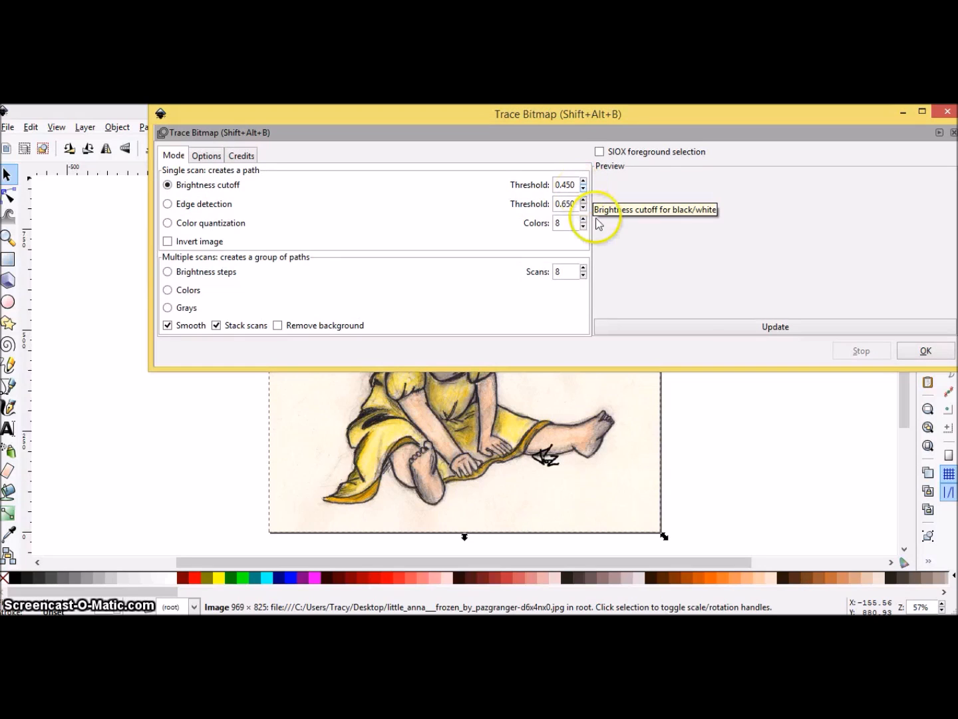
pyautogui.click(715, 327)
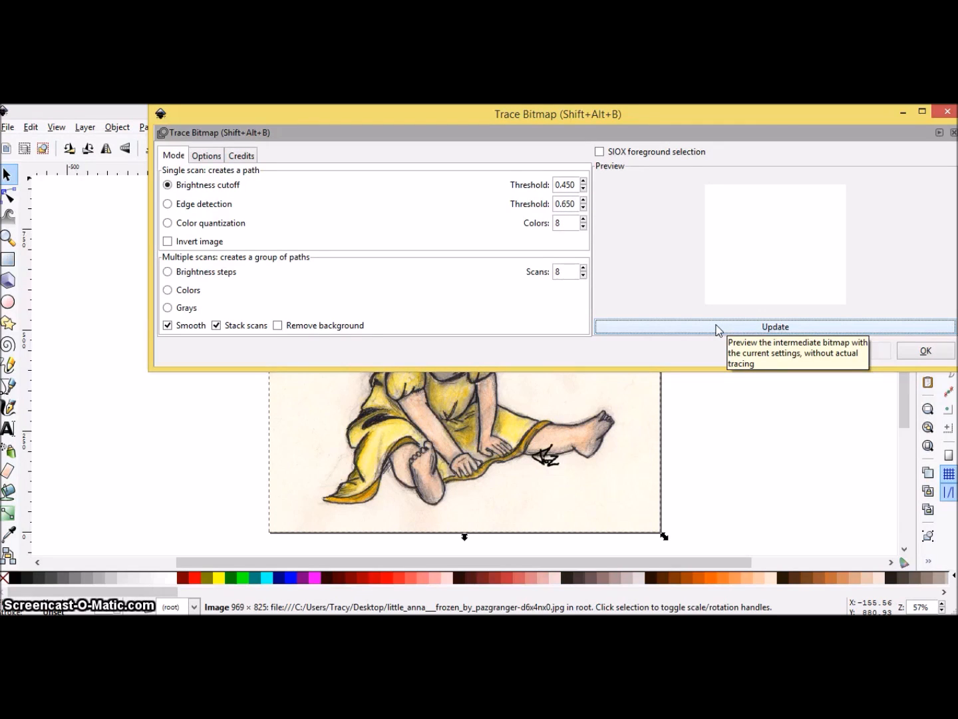
pyautogui.click(717, 326)
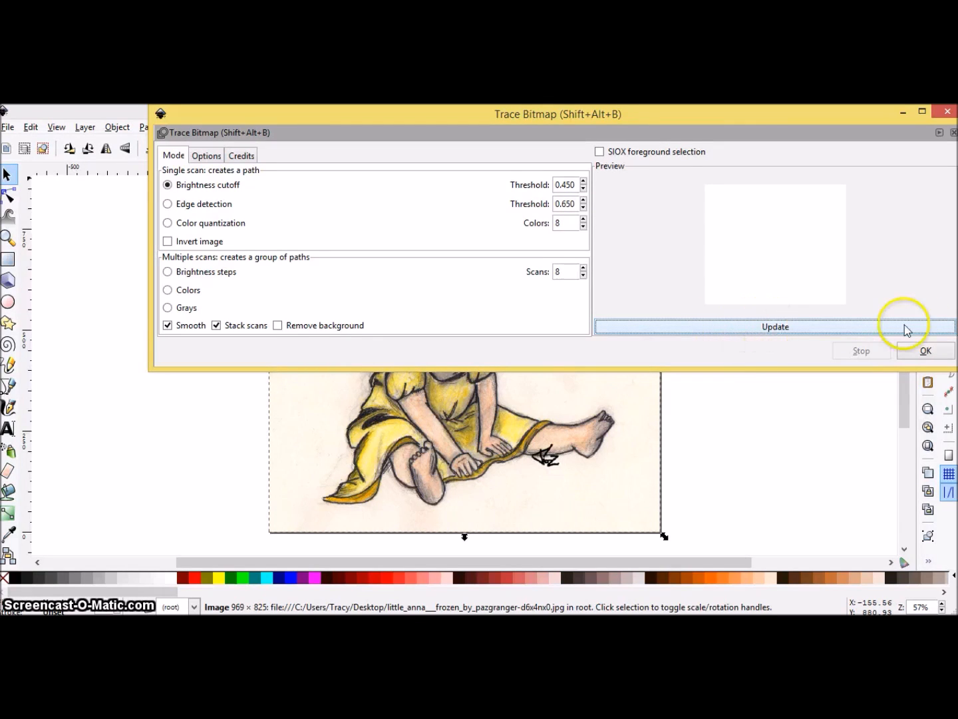
pyautogui.click(926, 351)
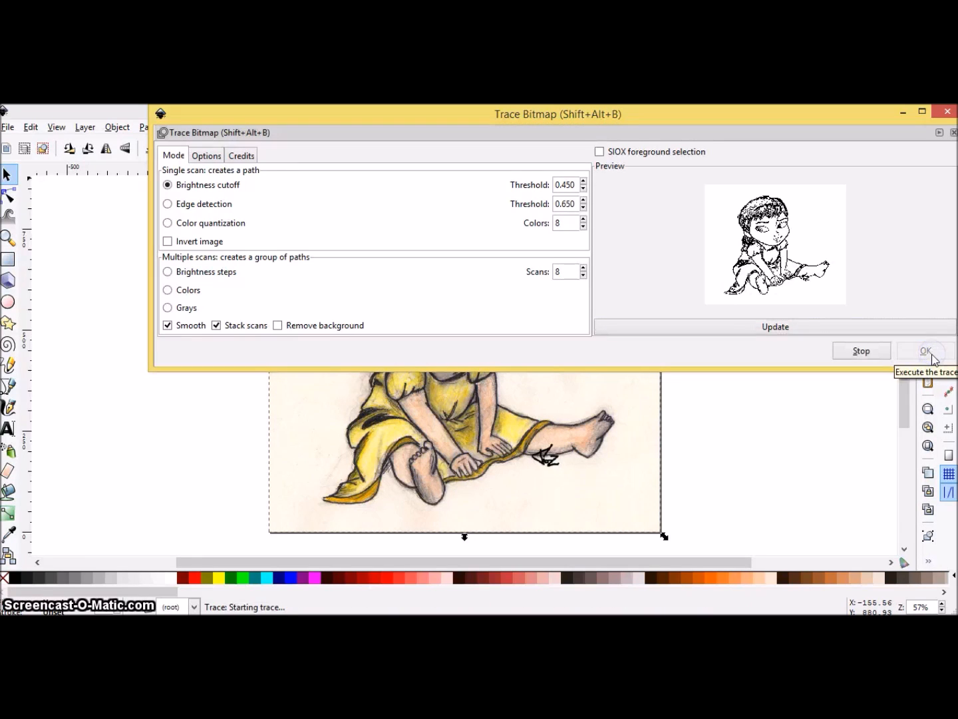
pyautogui.click(948, 111)
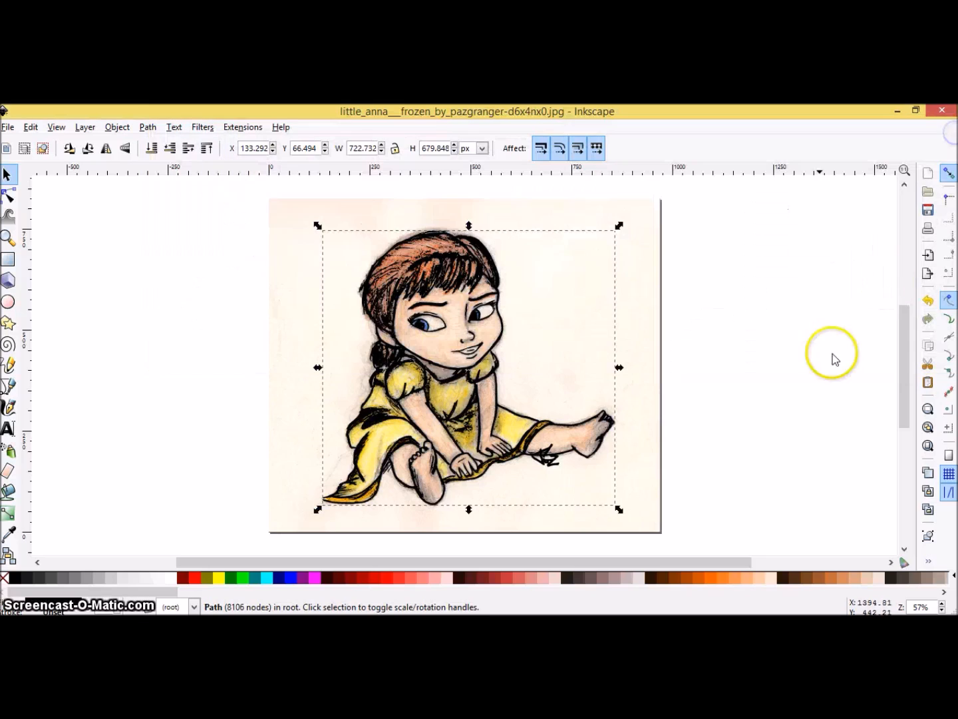
# Move the original image off the page beside the tracing, and break the traced path apart into separate pieces.
pyautogui.moveTo(422, 349)
pyautogui.mouseDown()
pyautogui.moveTo(556, 330)
pyautogui.moveTo(716, 336)
pyautogui.moveTo(807, 353)
pyautogui.mouseUp()
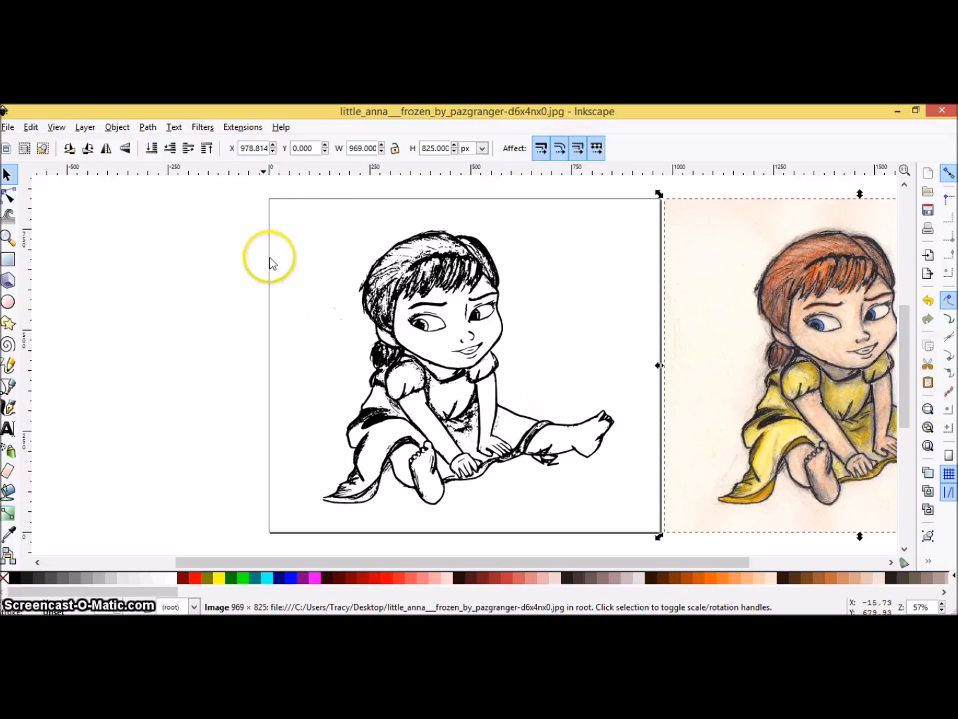
pyautogui.click(416, 284)
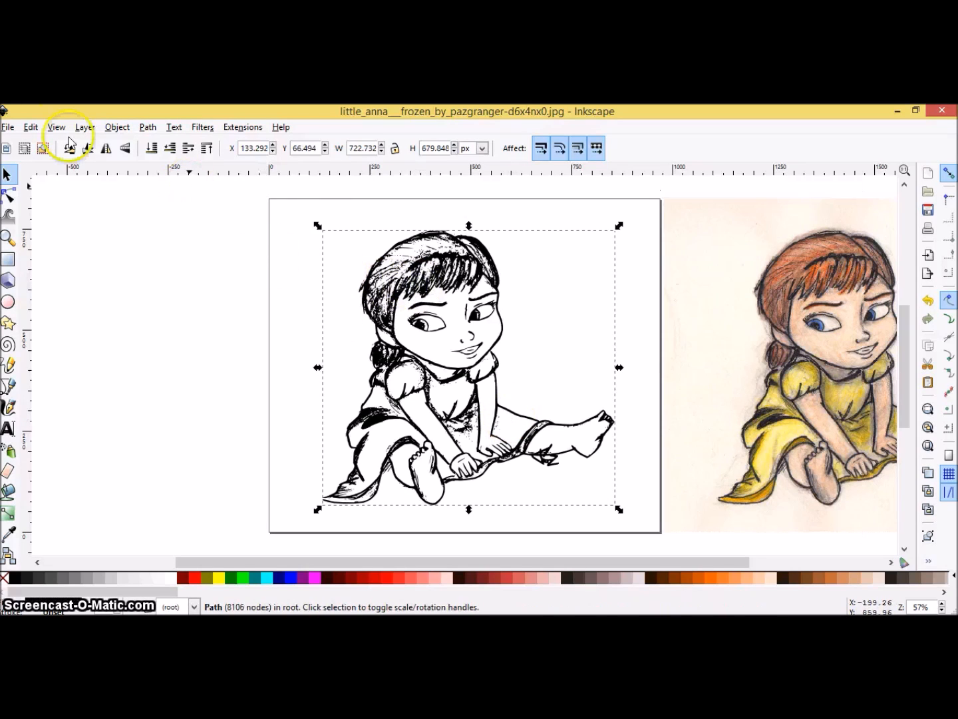
pyautogui.click(147, 127)
pyautogui.click(197, 324)
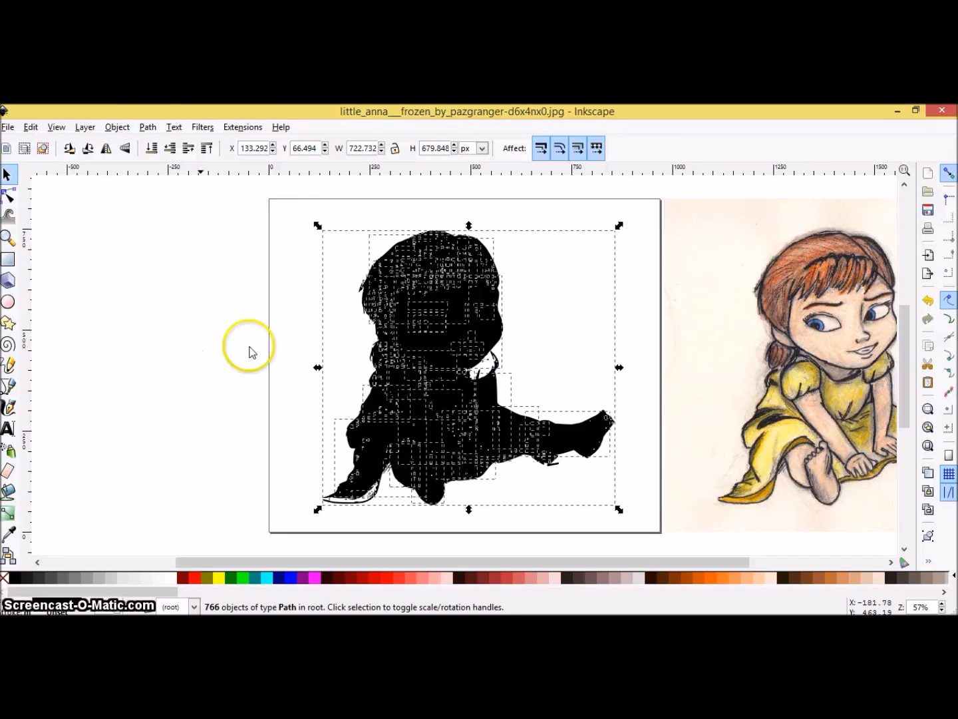
pyautogui.click(208, 355)
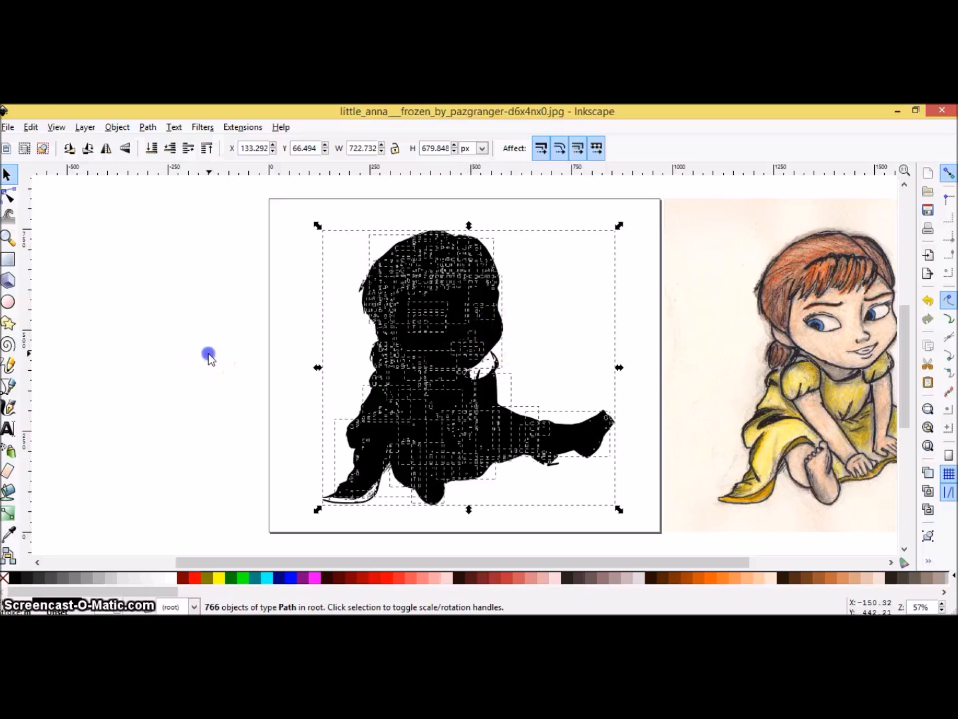
# Fill the girl's face shape with the pale skin tone #FFE6D5.
pyautogui.click(503, 344)
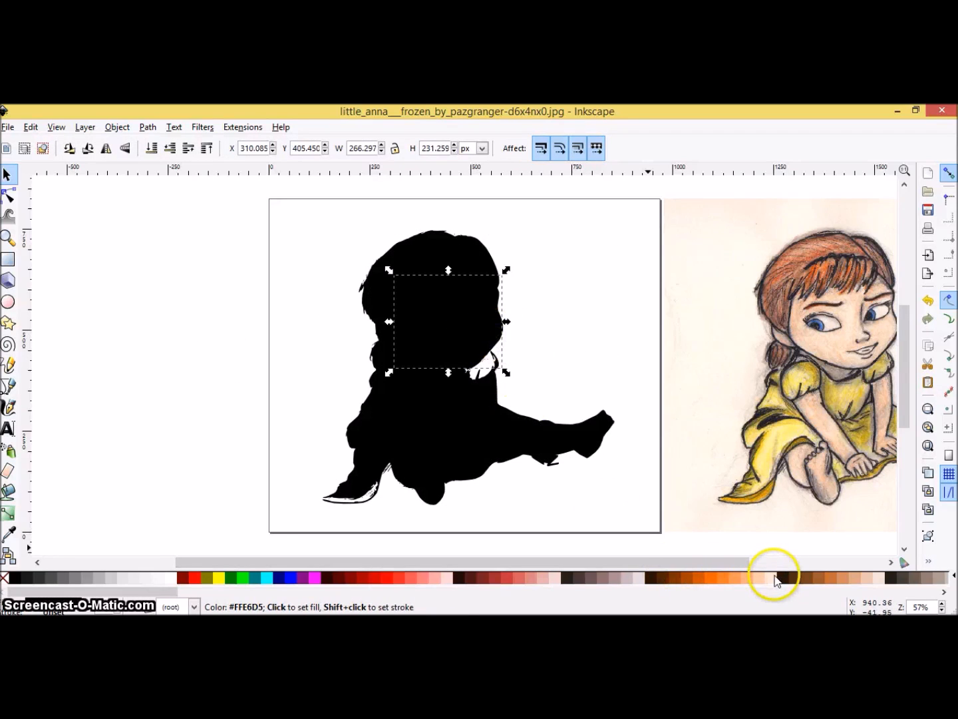
pyautogui.click(774, 578)
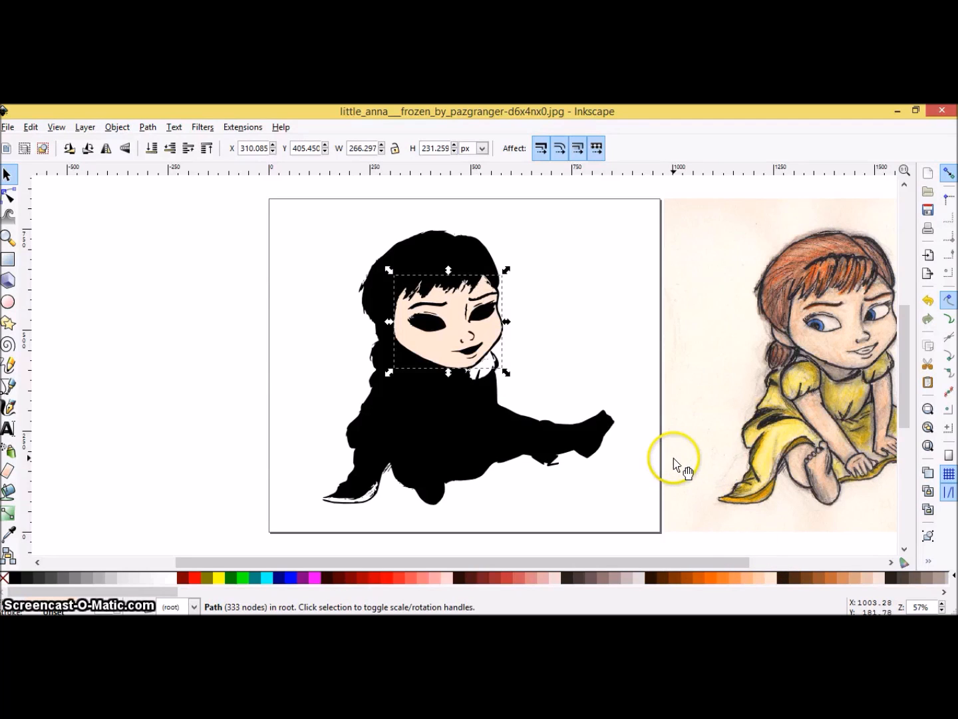
pyautogui.click(331, 331)
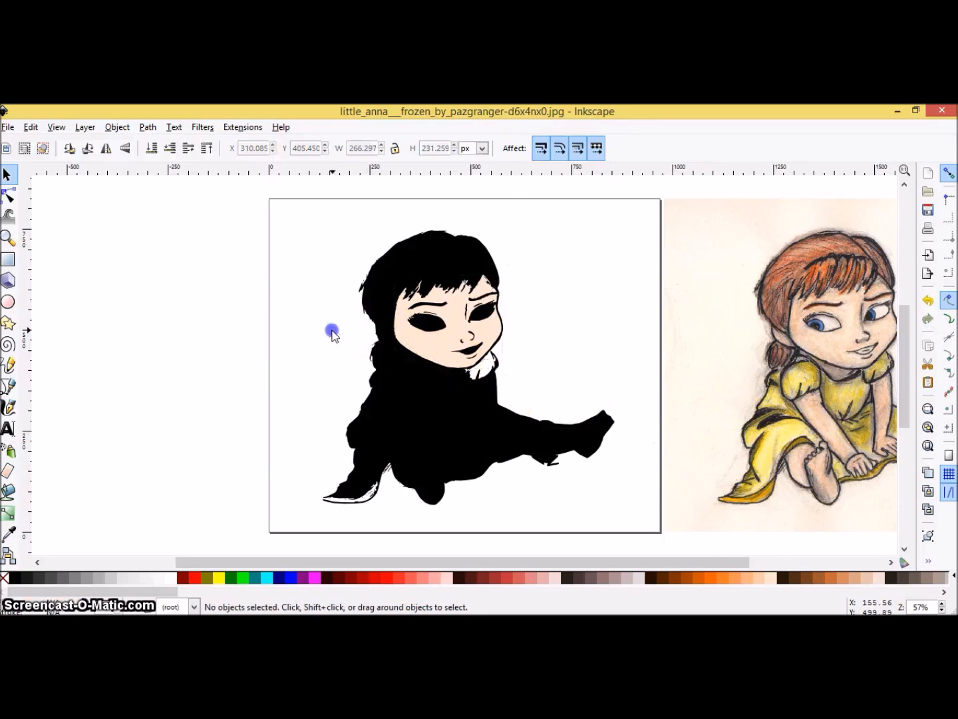
# Fill the small ear shape beside the face with a light colour.
pyautogui.click(383, 330)
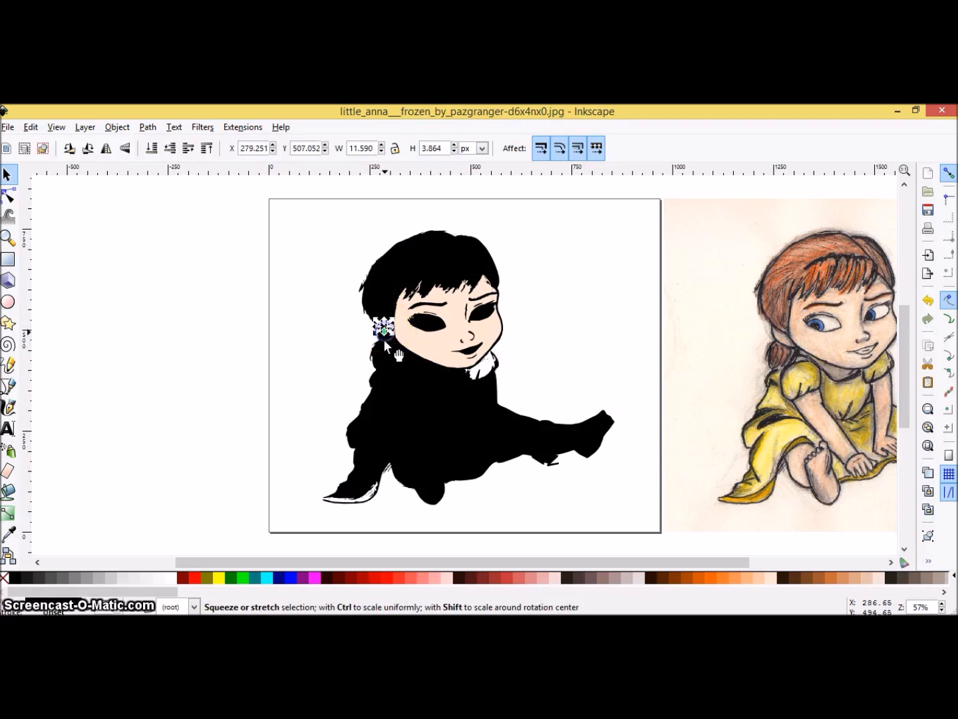
pyautogui.click(355, 332)
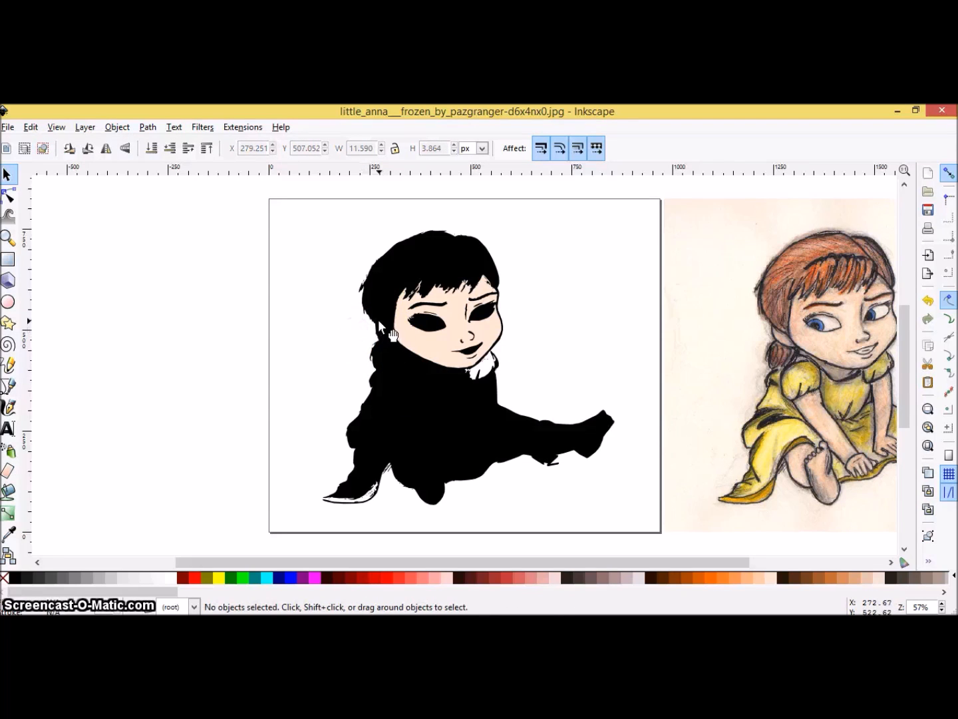
pyautogui.click(383, 334)
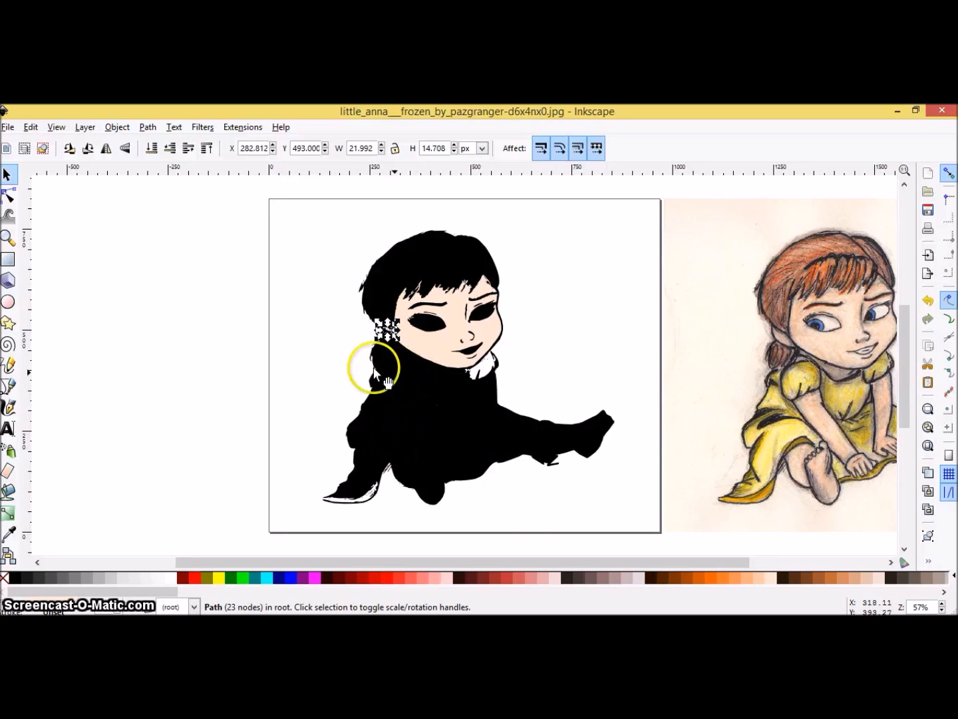
pyautogui.click(332, 367)
pyautogui.click(382, 338)
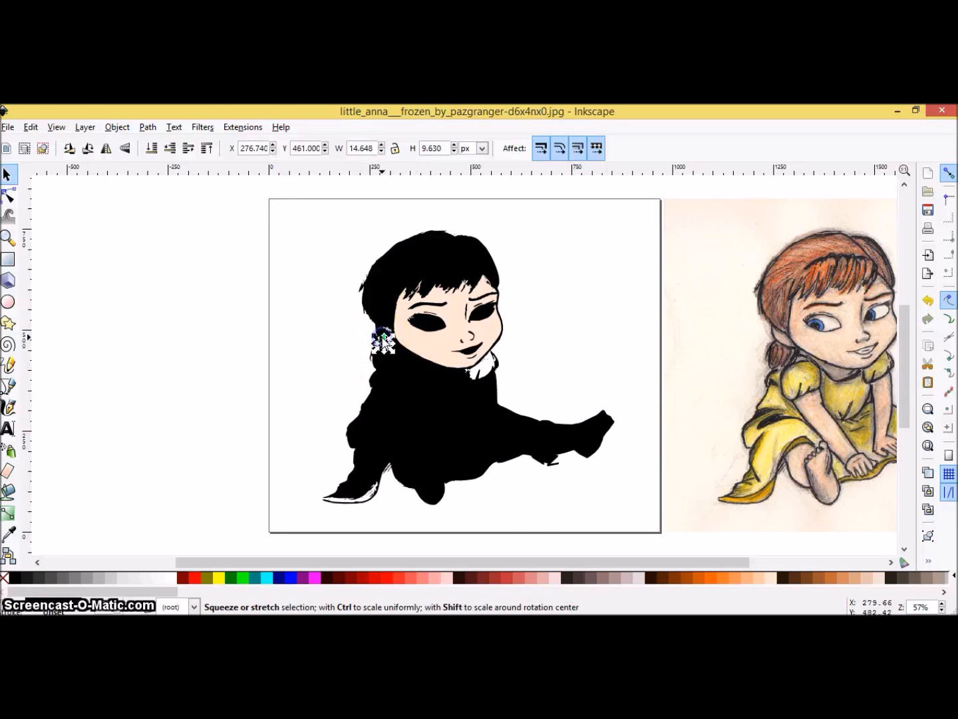
pyautogui.click(360, 335)
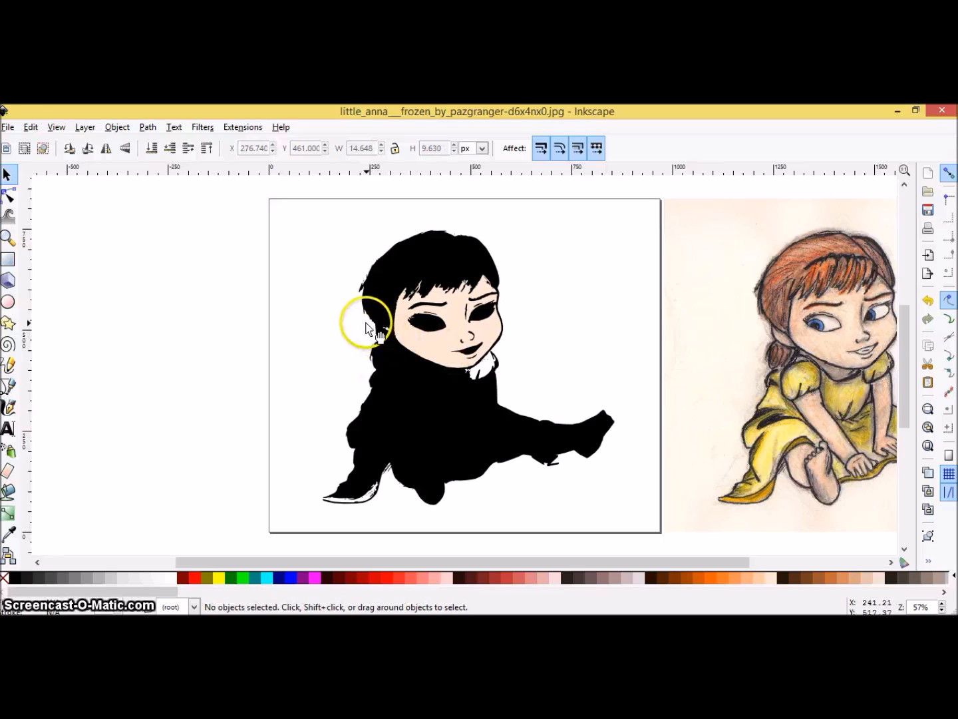
pyautogui.moveTo(374, 326); pyautogui.dragTo(389, 333)
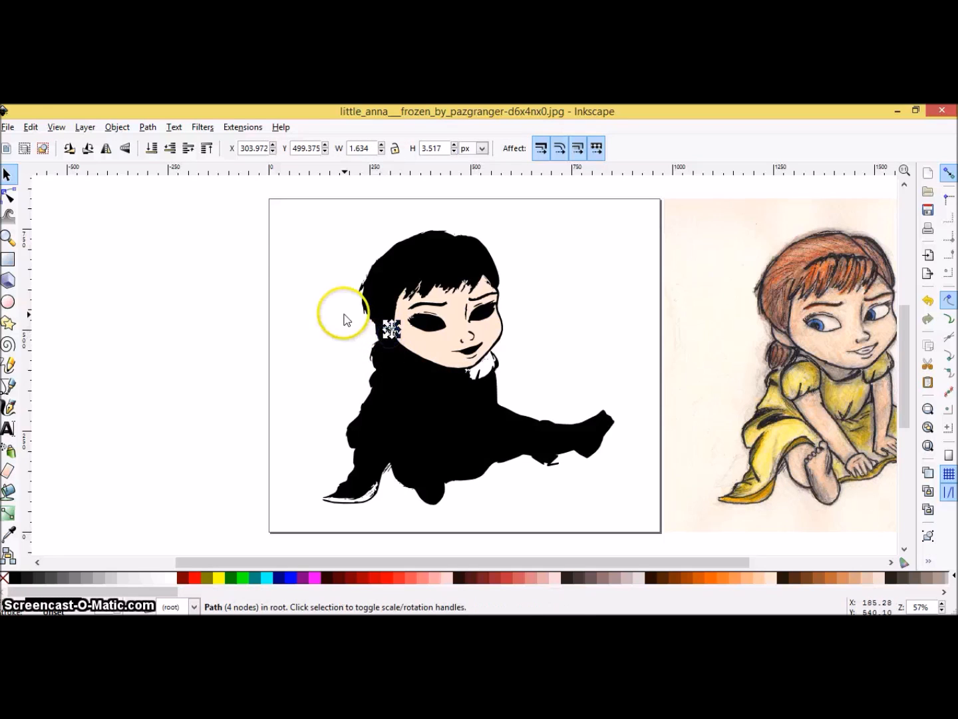
pyautogui.click(34, 129)
pyautogui.click(63, 144)
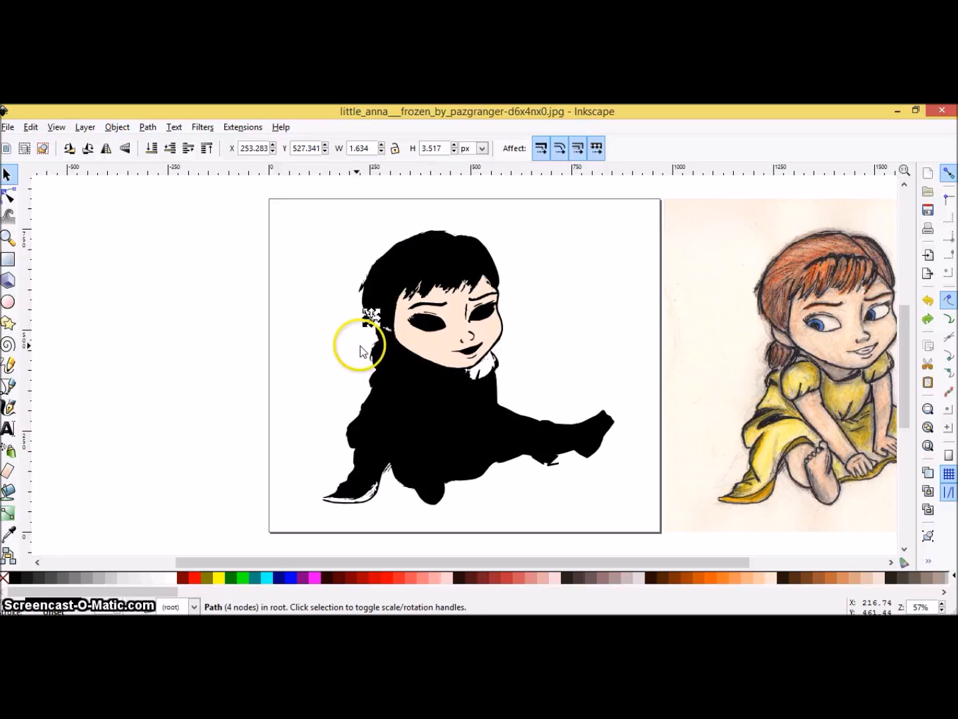
# Fill the forearm shape with the pale skin tone and the eyeball shapes of both eyes with white.
pyautogui.click(417, 417)
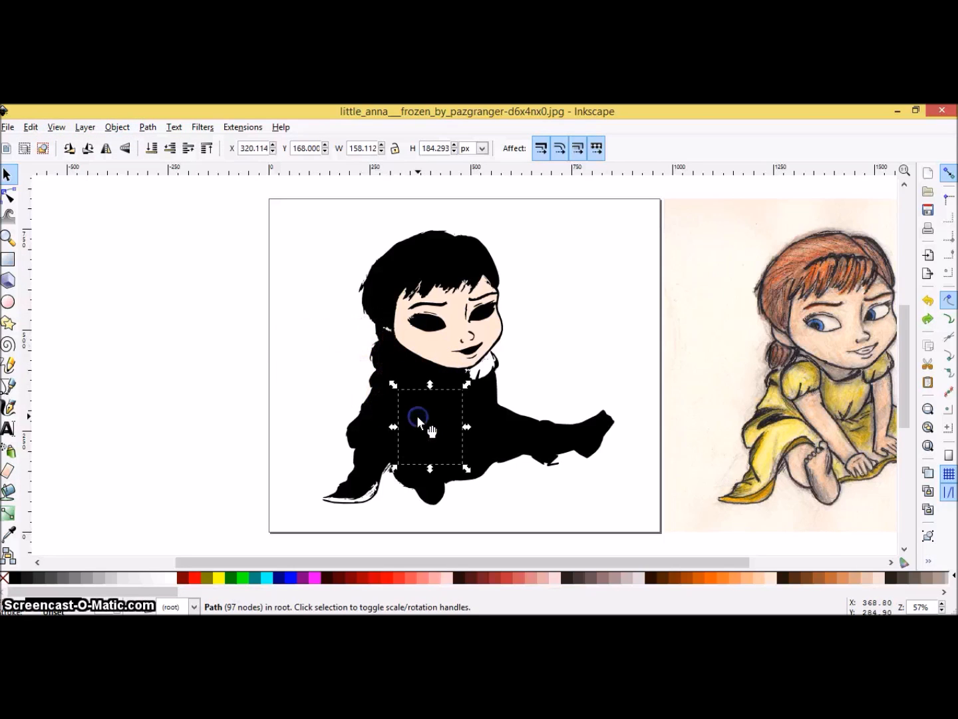
pyautogui.click(770, 578)
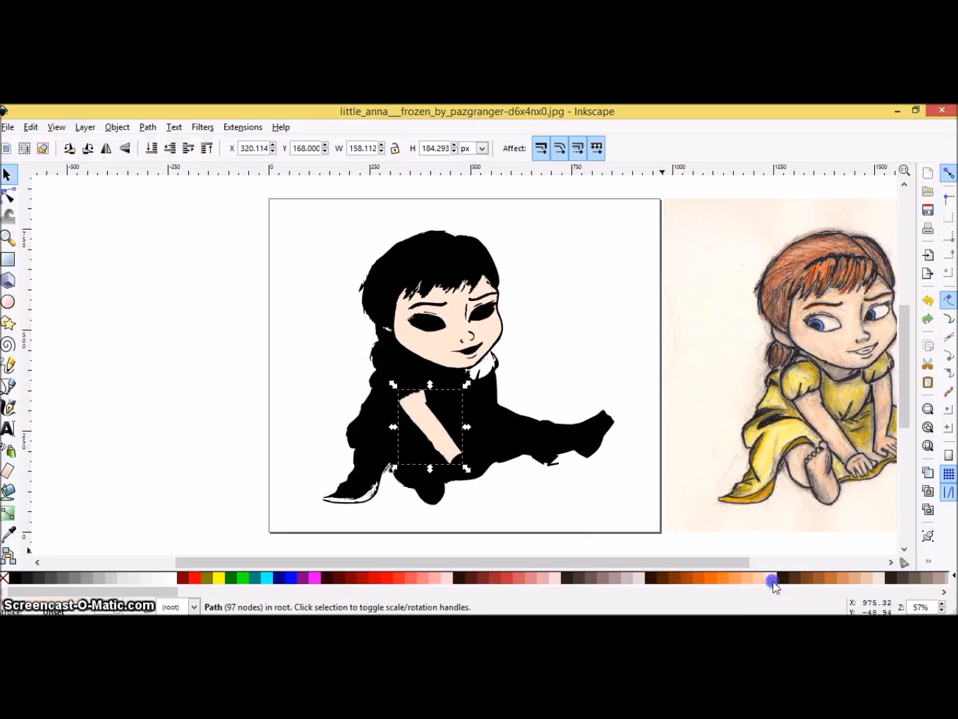
pyautogui.click(434, 328)
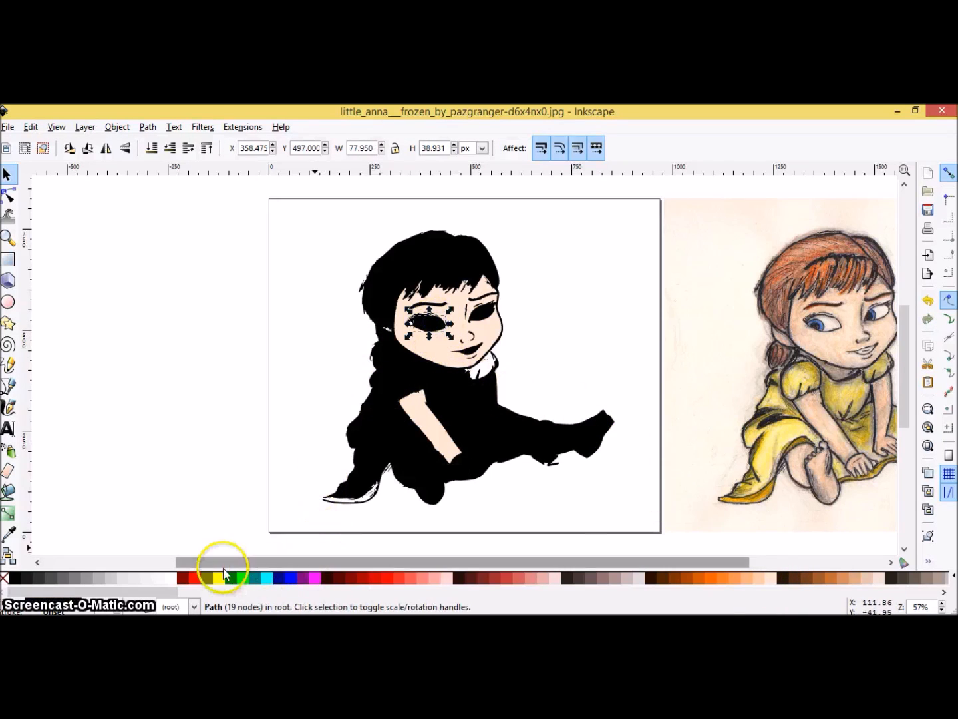
pyautogui.click(171, 579)
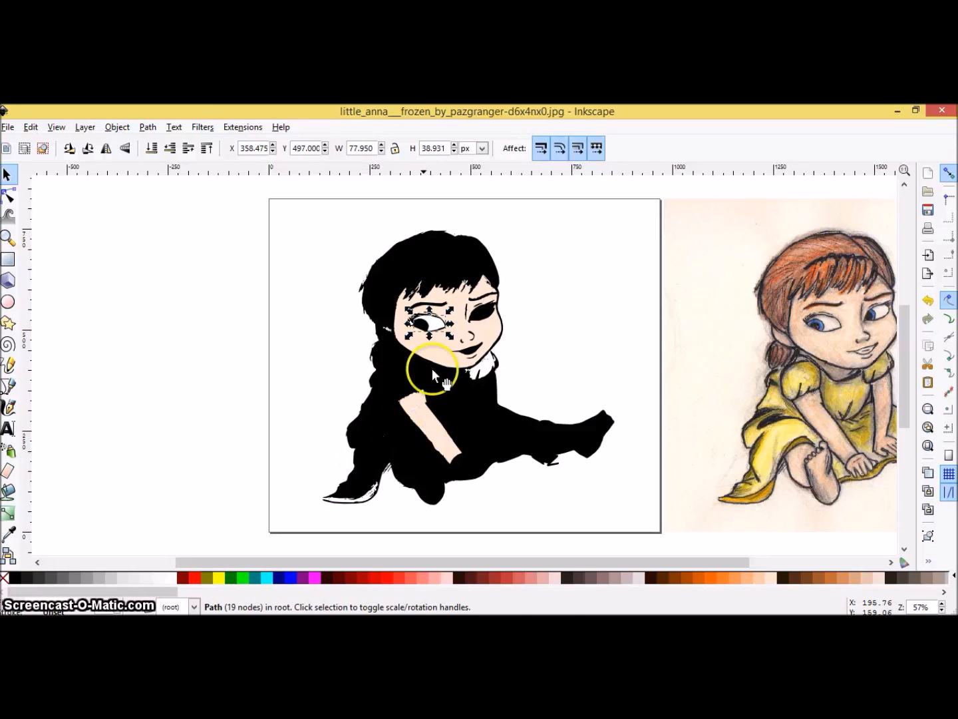
pyautogui.click(496, 320)
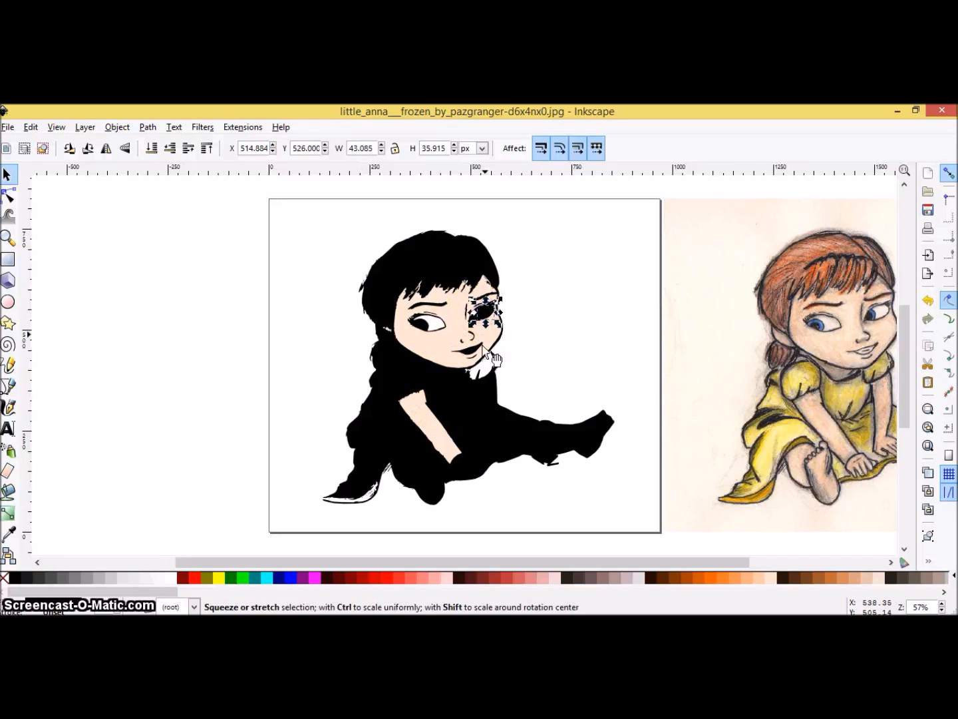
pyautogui.click(172, 579)
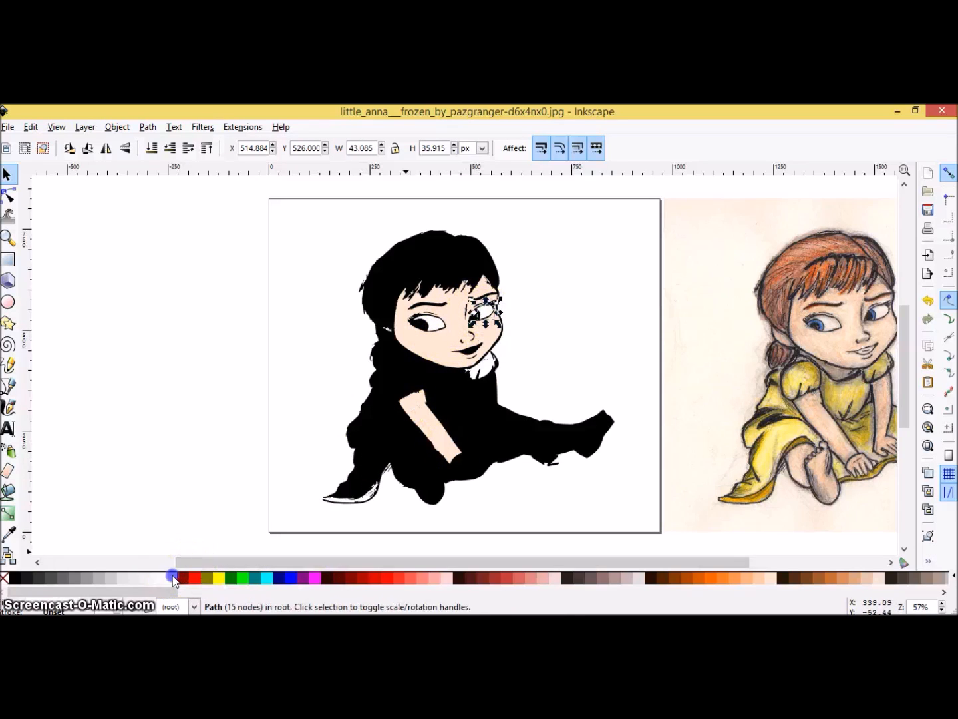
pyautogui.click(176, 476)
# Fill the tiny shape inside the dark iris of the eye nearer the ear with cyan.
pyautogui.click(414, 326)
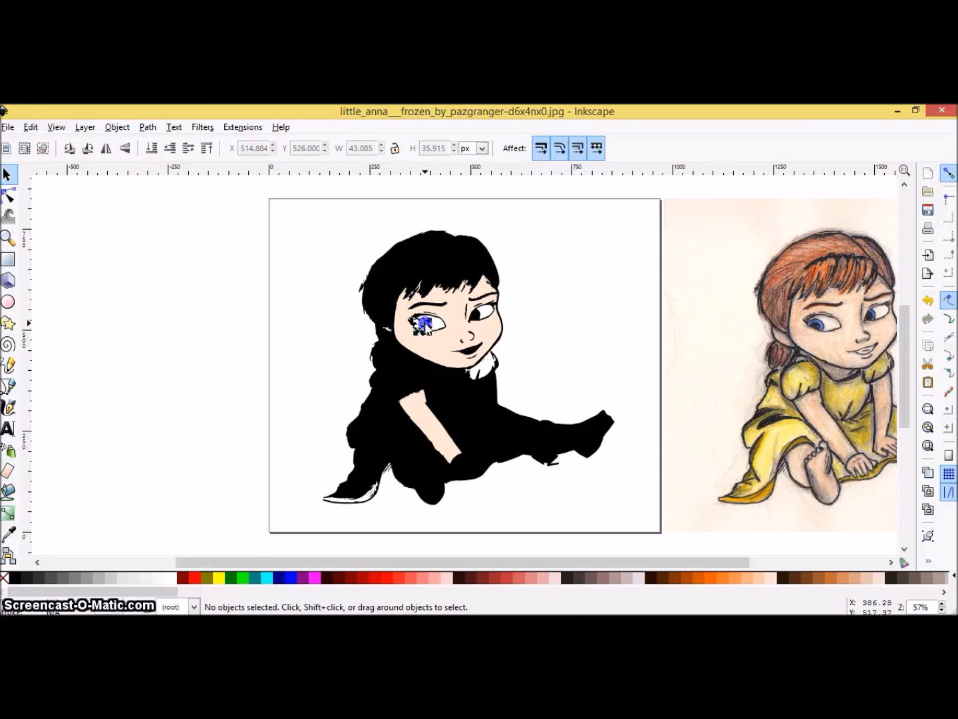
pyautogui.click(266, 578)
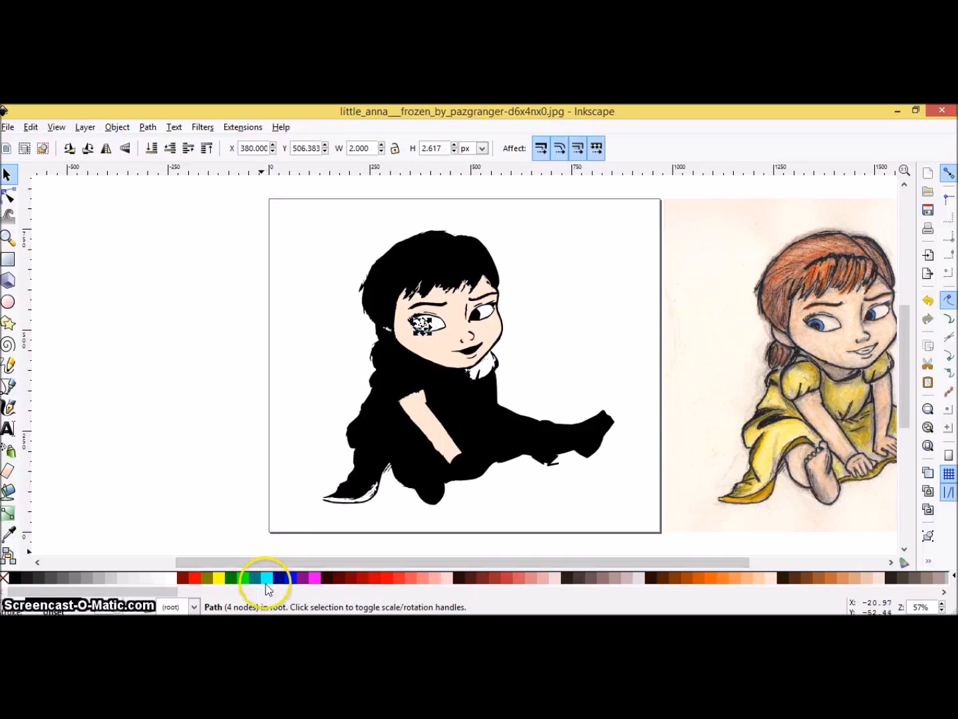
pyautogui.click(212, 472)
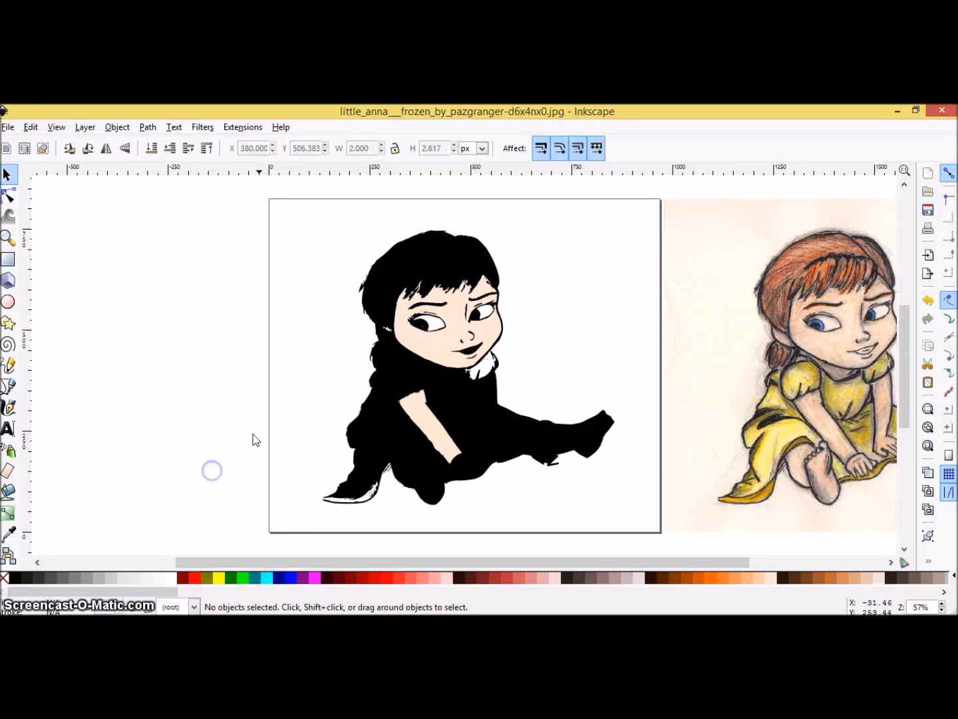
# Fill the larger iris shape in the eye nearer the ear with Aqua (#00FFFF).
pyautogui.click(8, 237)
pyautogui.click(426, 331)
pyautogui.click(426, 331)
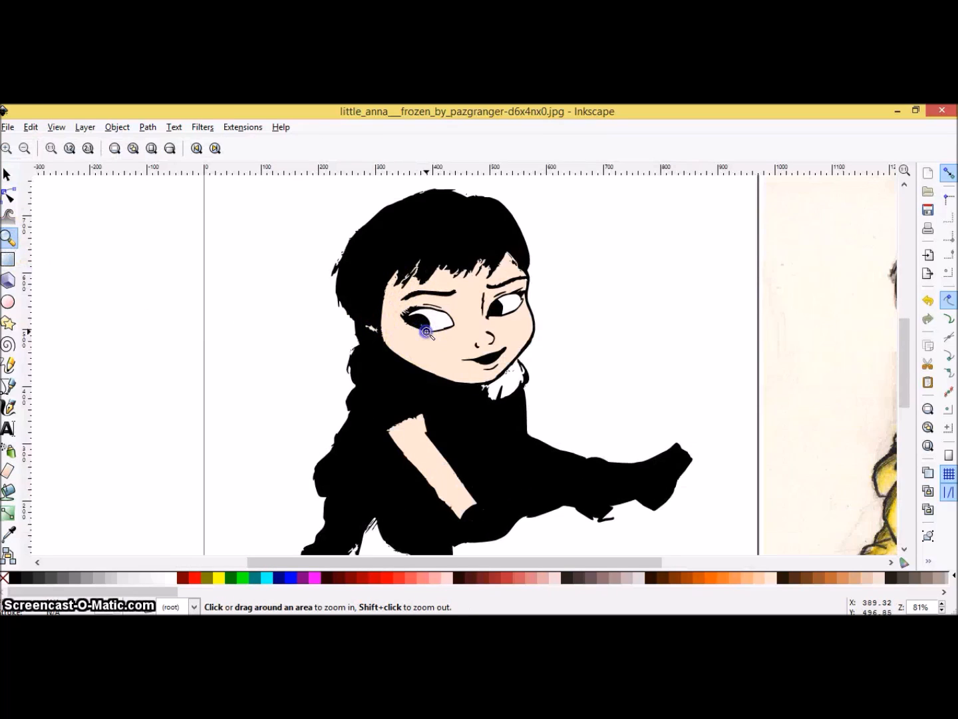
pyautogui.click(426, 331)
pyautogui.click(426, 331)
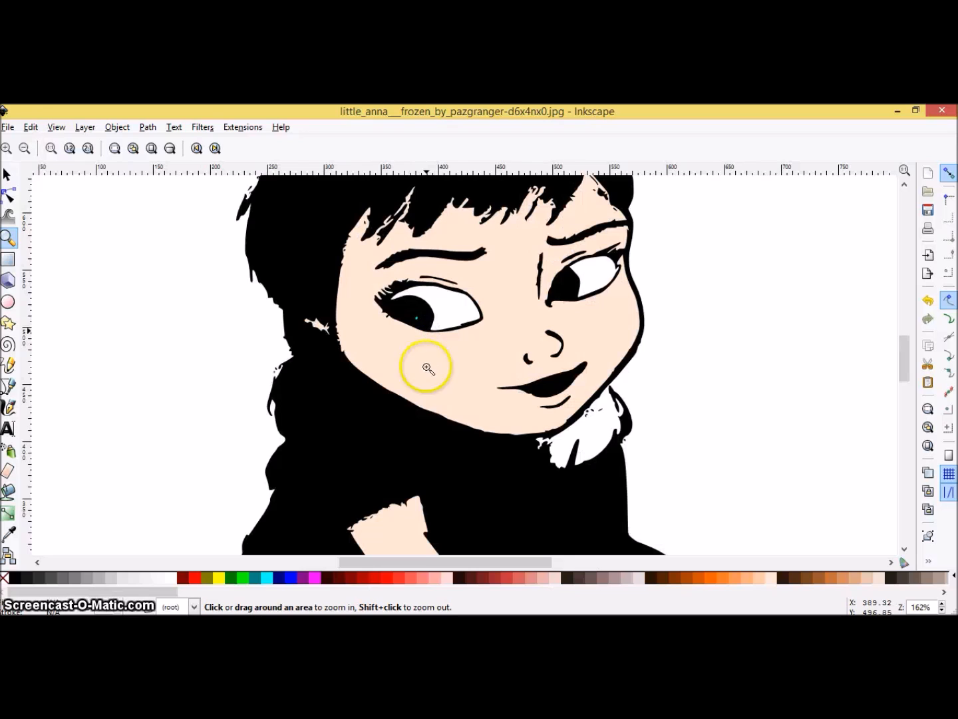
pyautogui.click(8, 174)
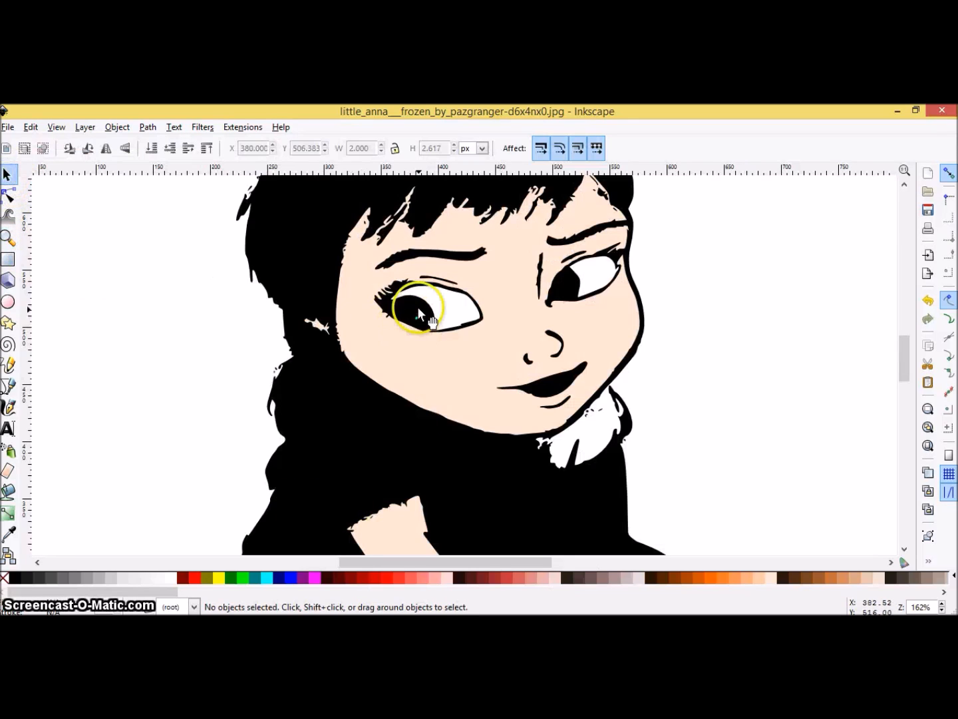
pyautogui.click(415, 302)
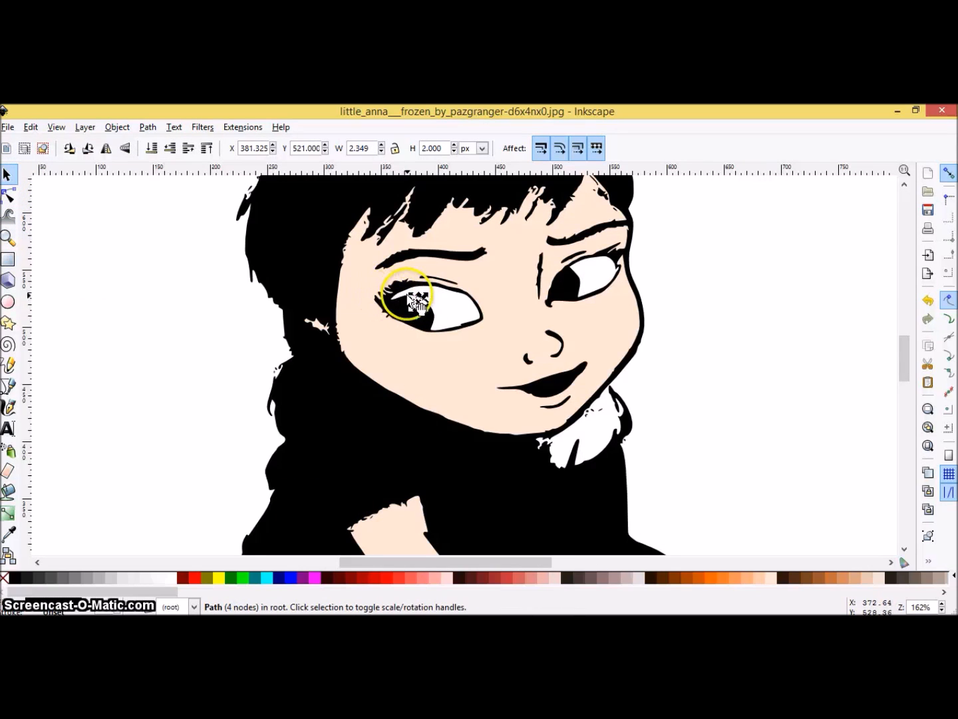
pyautogui.keyDown('alt'); pyautogui.click(416, 305); pyautogui.keyUp('alt')
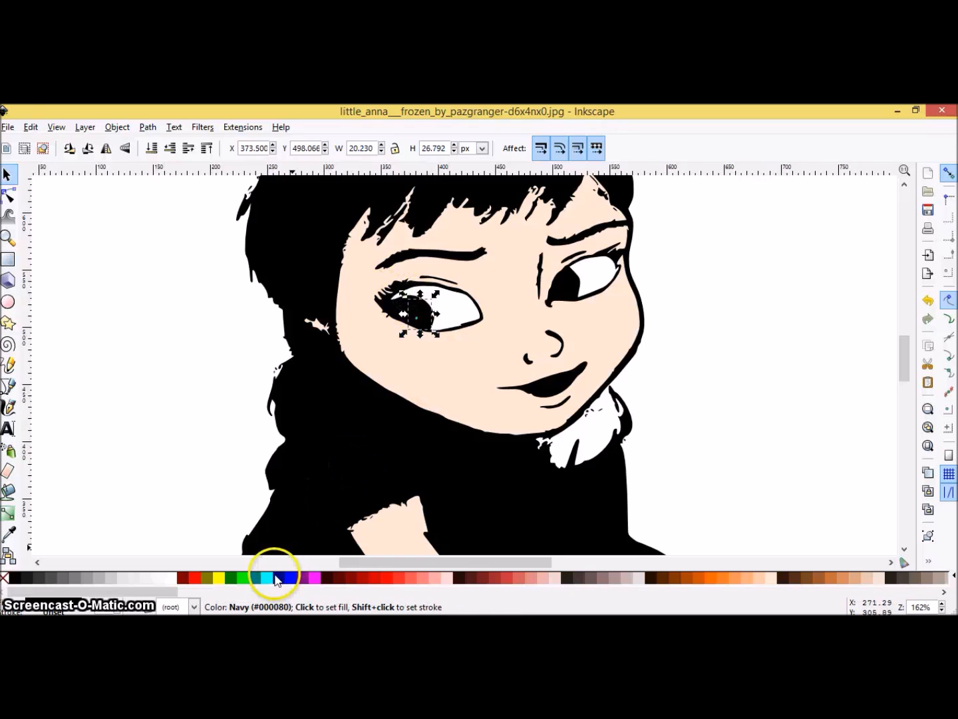
pyautogui.click(267, 578)
pyautogui.click(240, 469)
# Fill the tiny highlight shape inside the aqua iris with white.
pyautogui.click(418, 311)
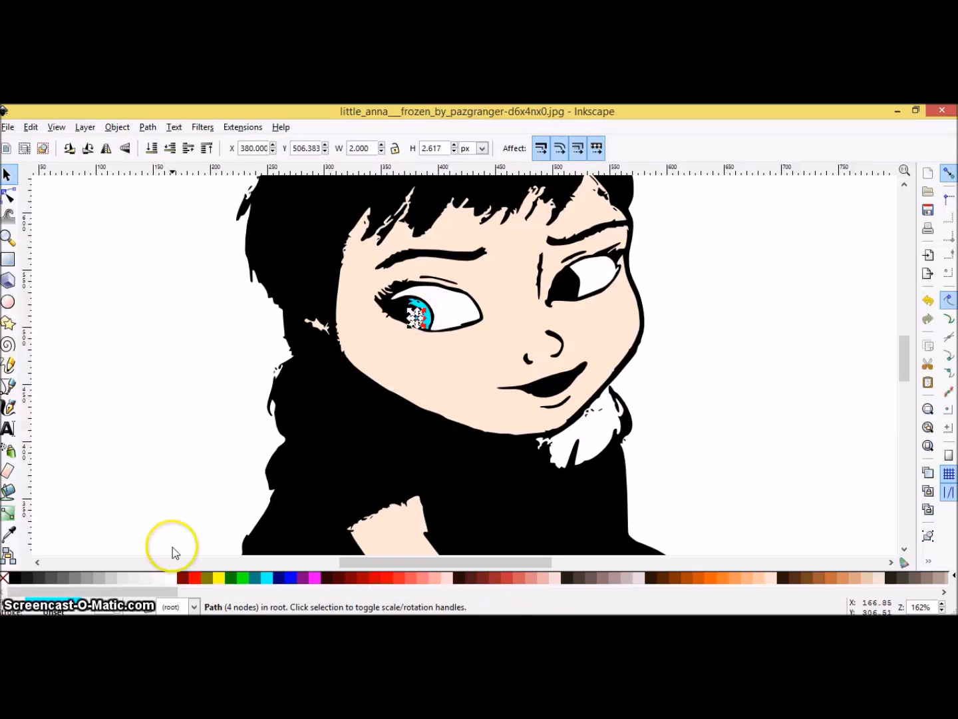
pyautogui.click(173, 579)
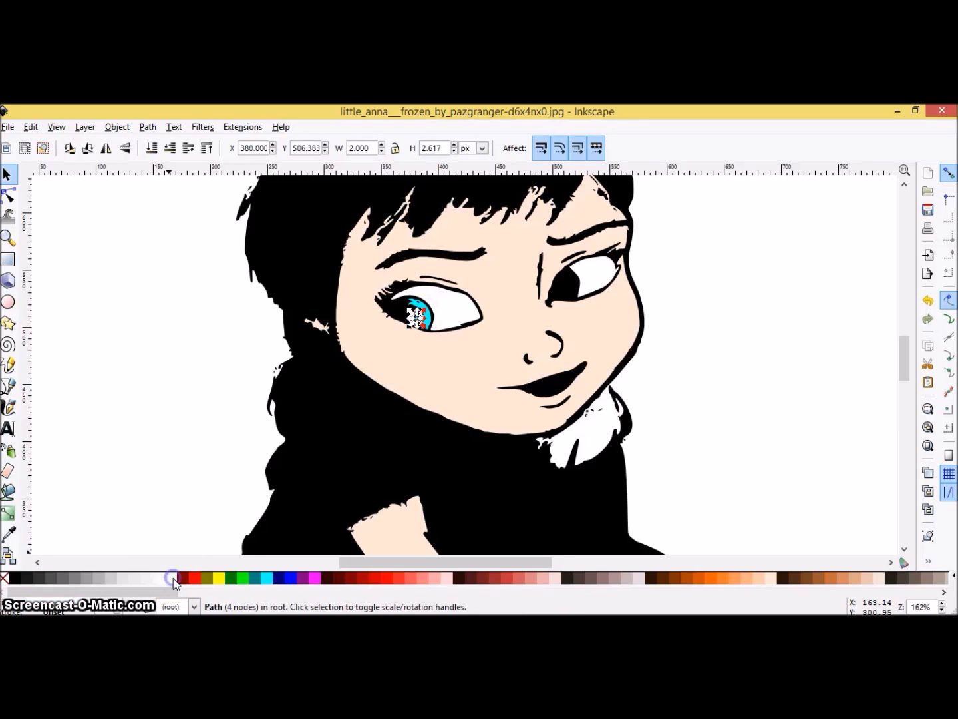
pyautogui.click(154, 469)
# Fill the narrow iris shape and the tiny shape above it in the eye farther from the ear with Aqua (#00FFFF).
pyautogui.click(571, 276)
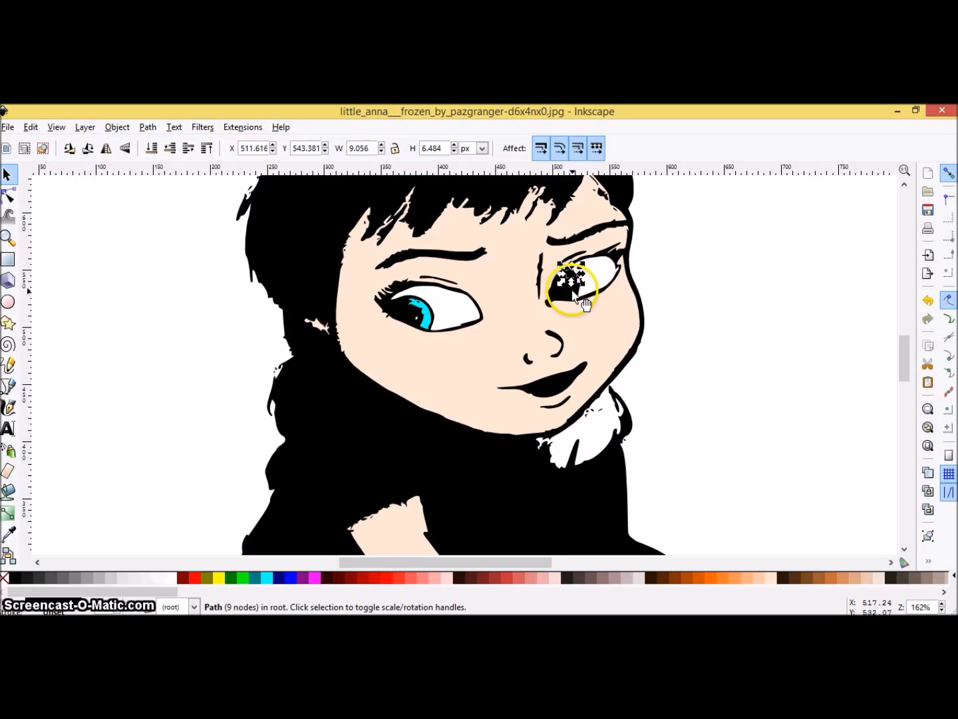
pyautogui.click(573, 292)
pyautogui.click(268, 577)
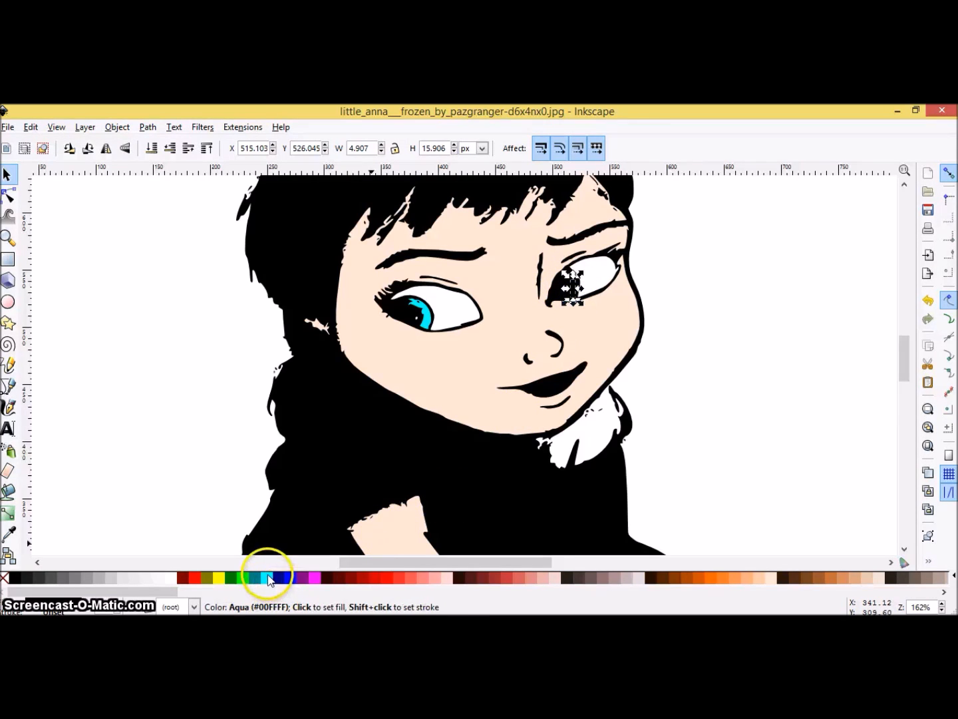
pyautogui.click(153, 455)
pyautogui.click(571, 278)
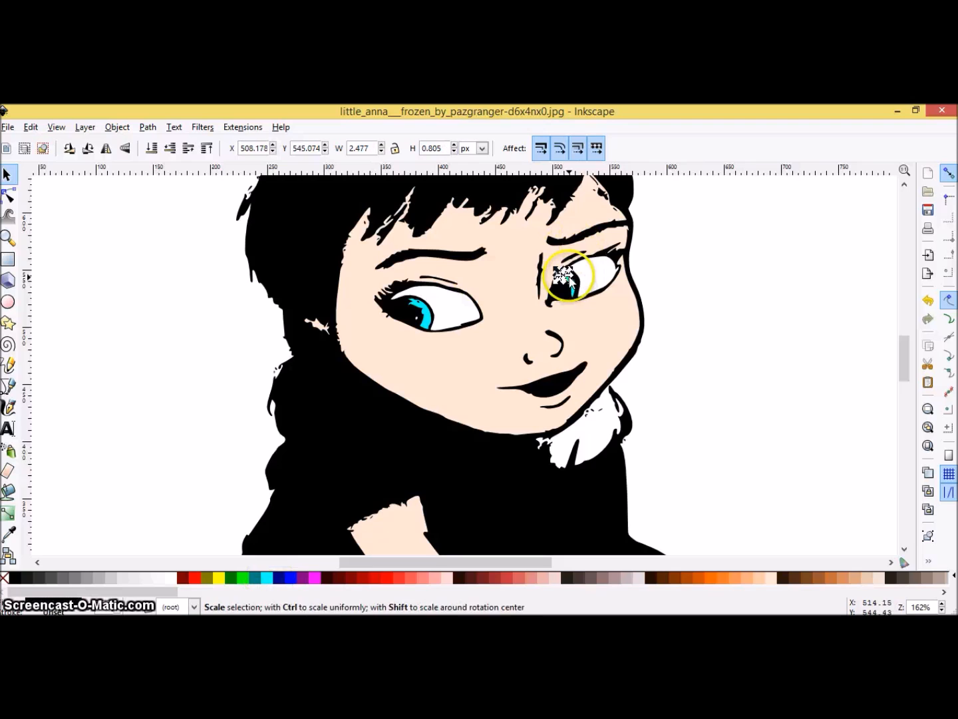
pyautogui.click(269, 579)
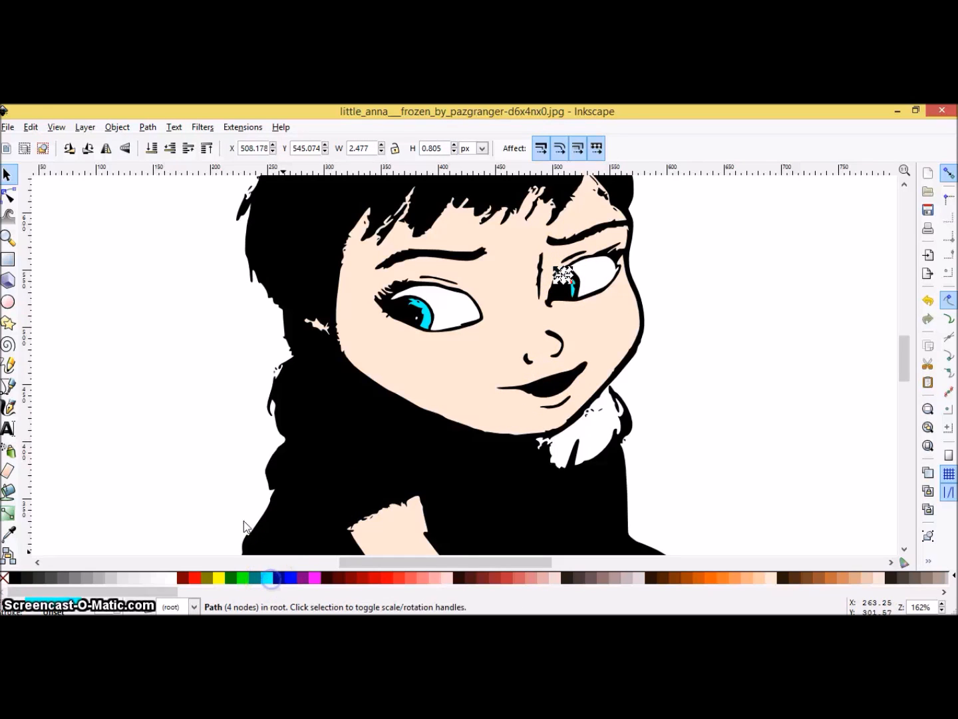
pyautogui.click(225, 451)
pyautogui.click(560, 285)
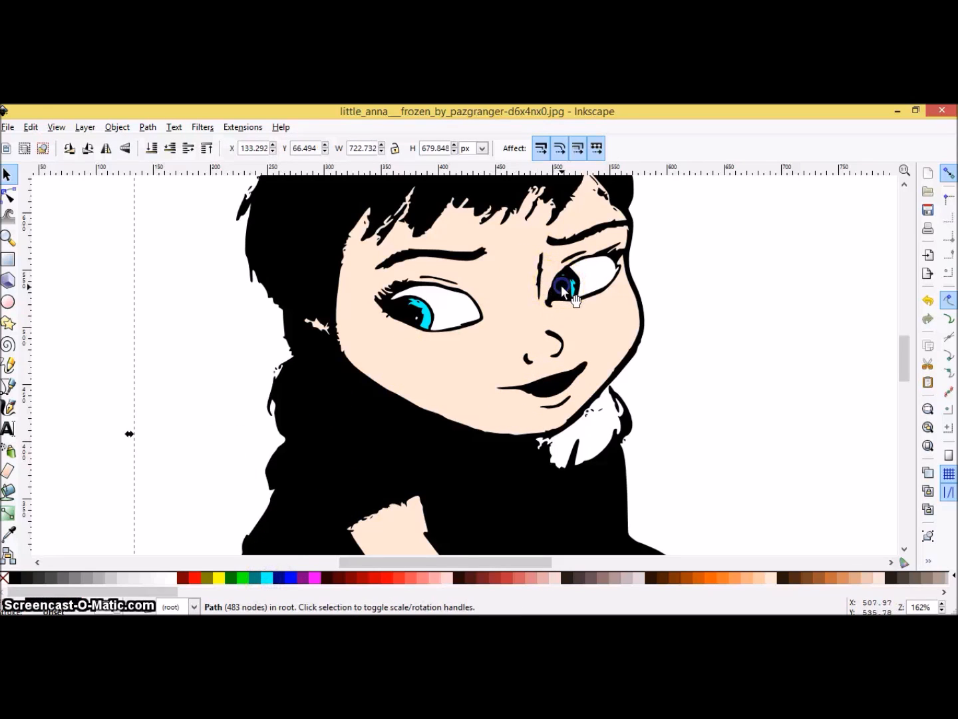
# Fill the lips shape with the pink tone #FF8080.
pyautogui.click(531, 378)
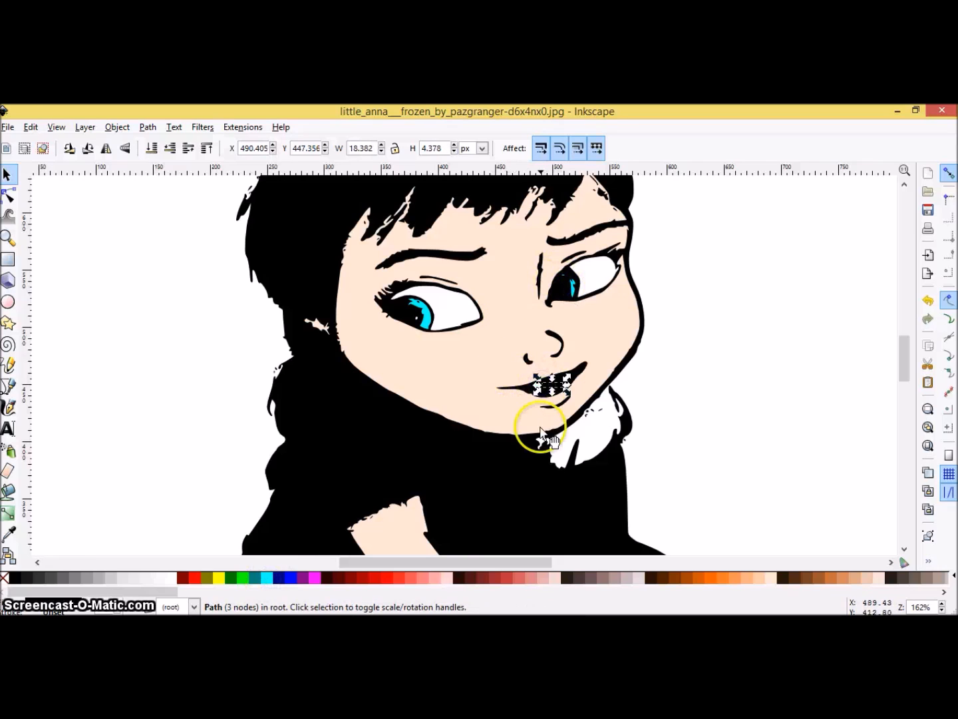
pyautogui.moveTo(535, 562)
pyautogui.mouseDown()
pyautogui.moveTo(776, 564)
pyautogui.moveTo(582, 565)
pyautogui.mouseUp()
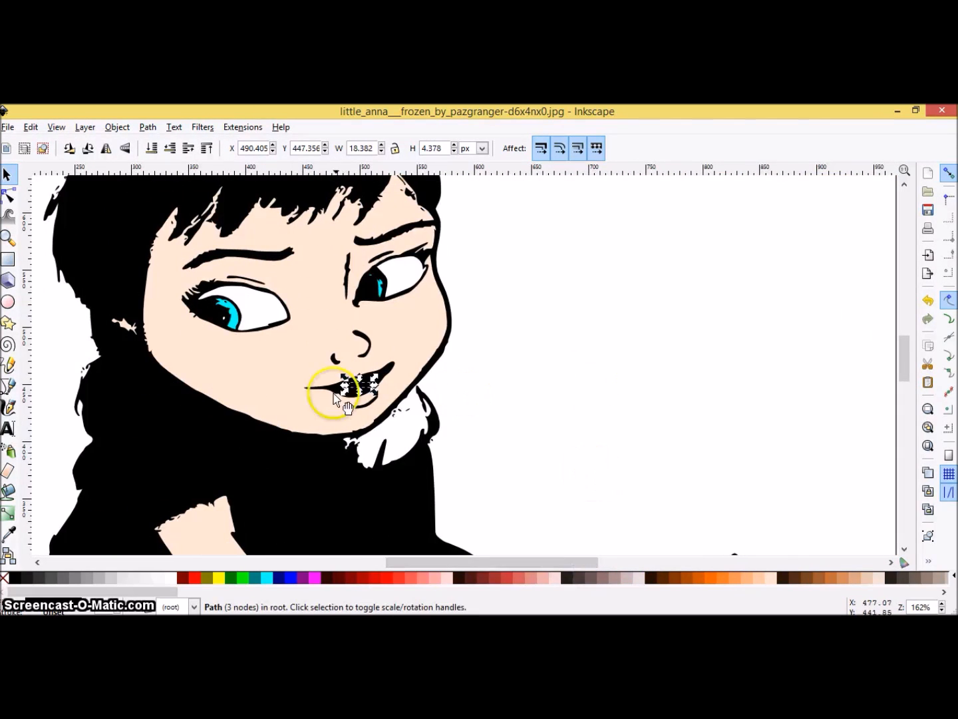
pyautogui.click(386, 370)
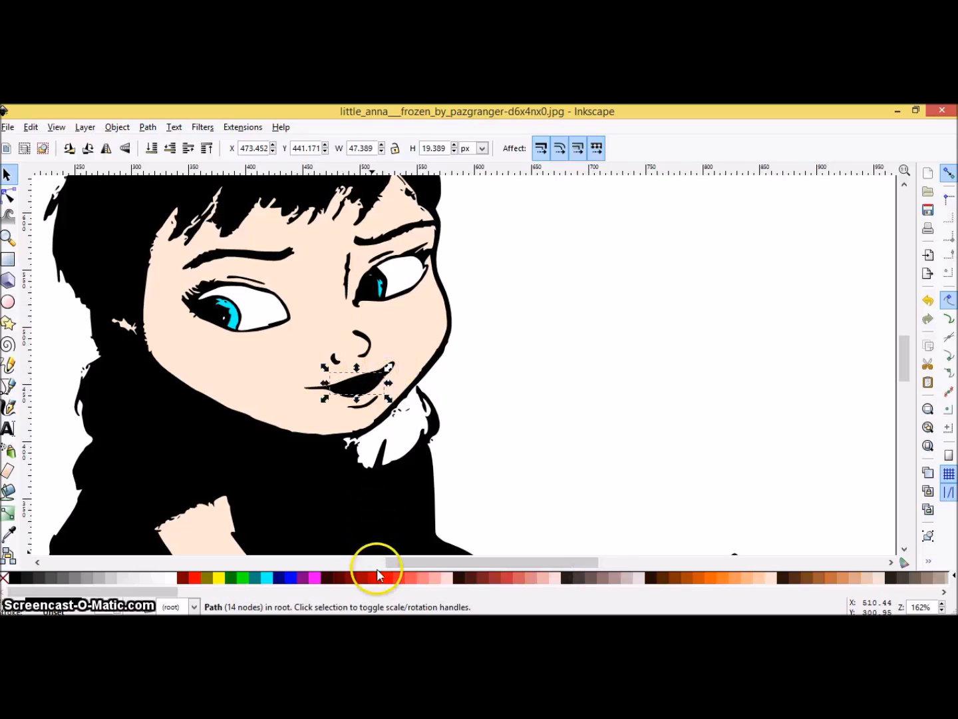
pyautogui.click(449, 576)
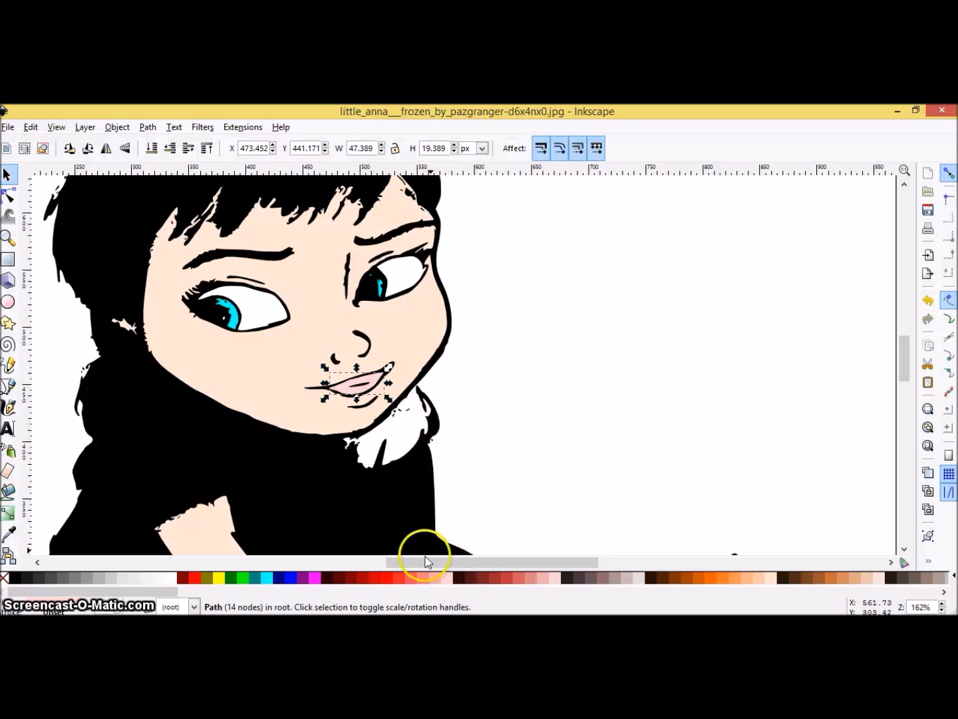
pyautogui.click(413, 578)
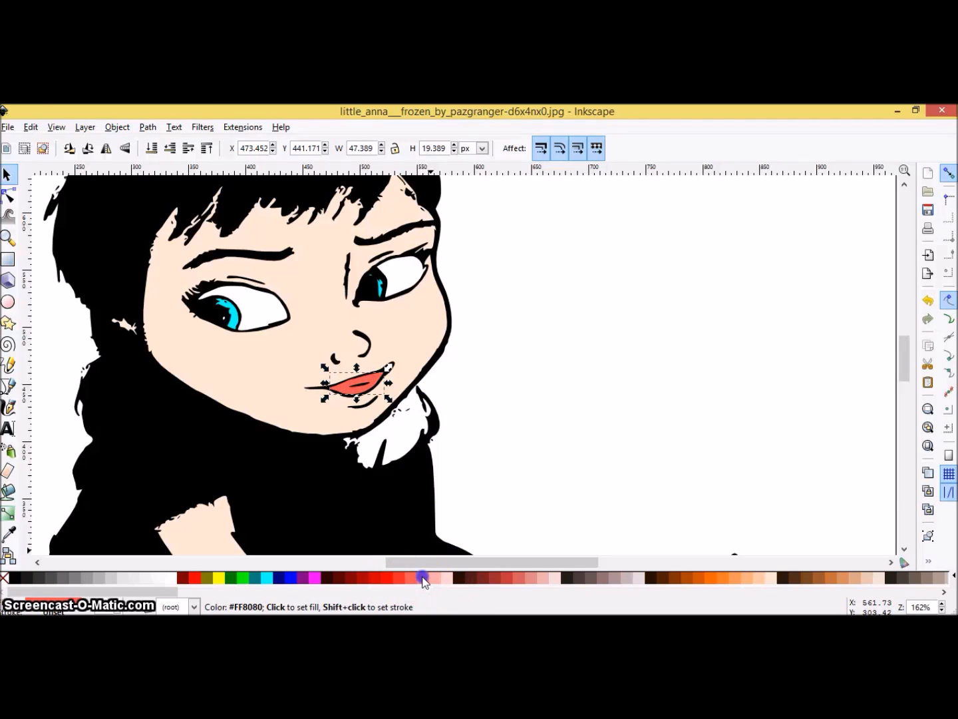
pyautogui.click(423, 578)
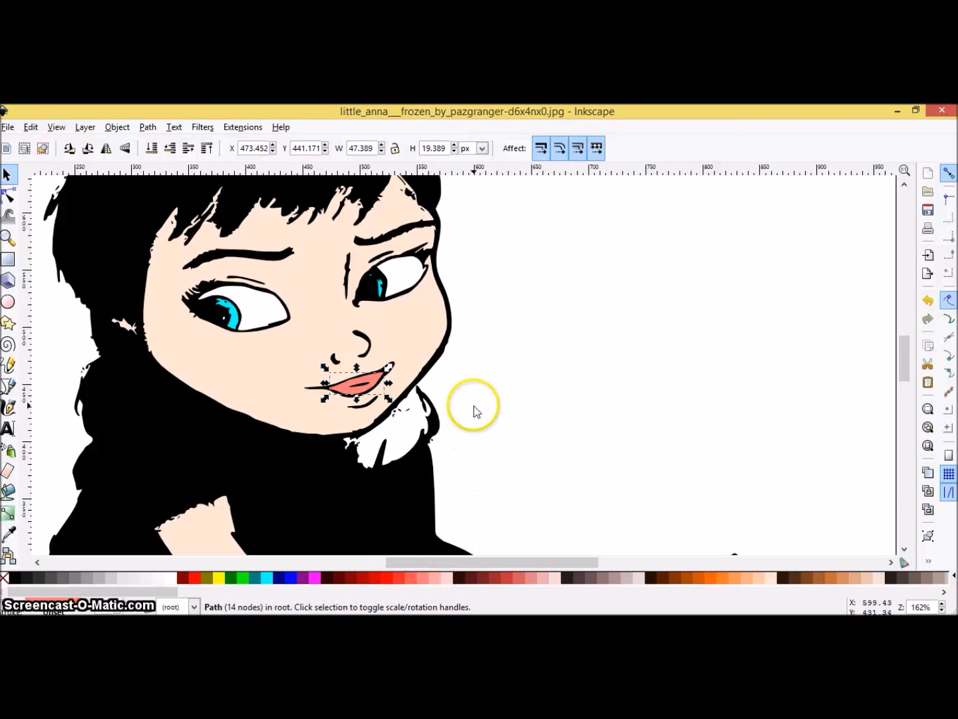
pyautogui.click(392, 236)
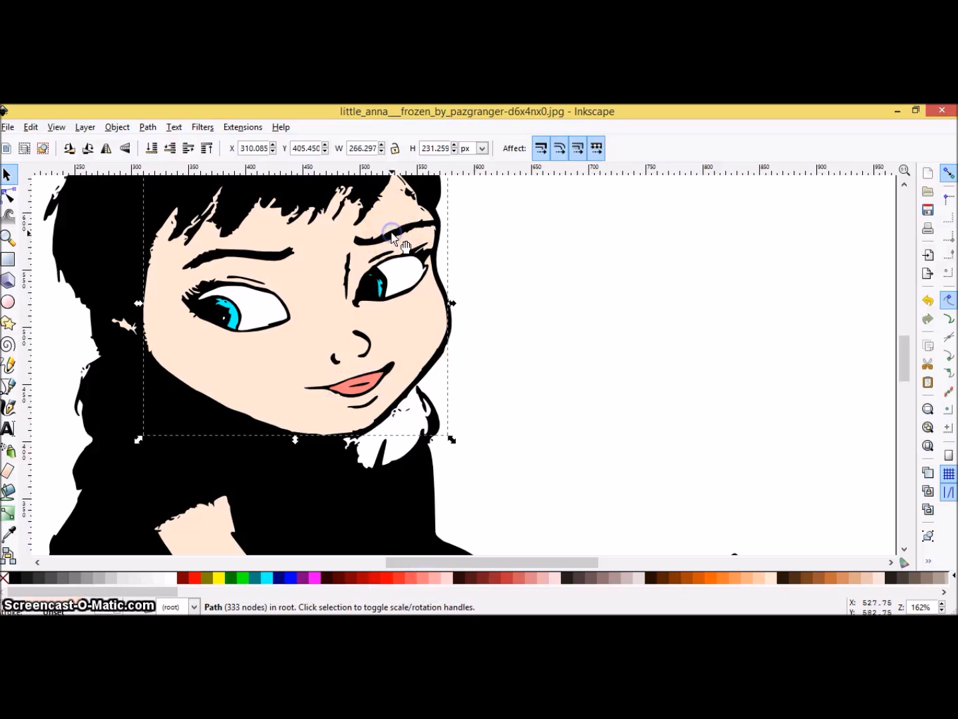
pyautogui.click(537, 276)
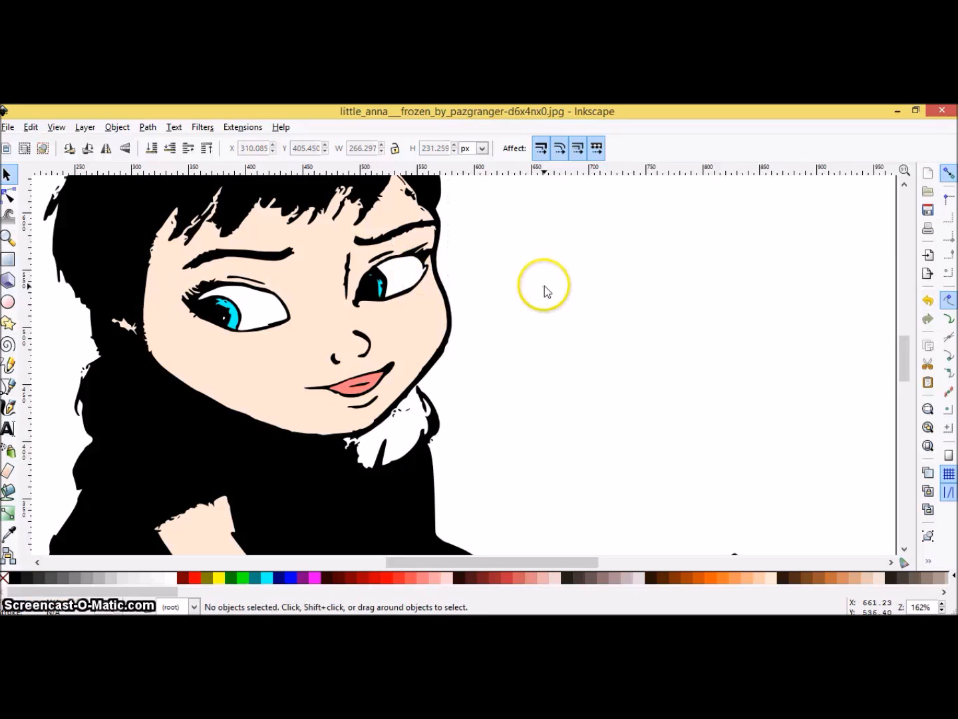
# Fill the larger ear shape beside the cheek with the pale skin tone #FFE6D5.
pyautogui.click(108, 345)
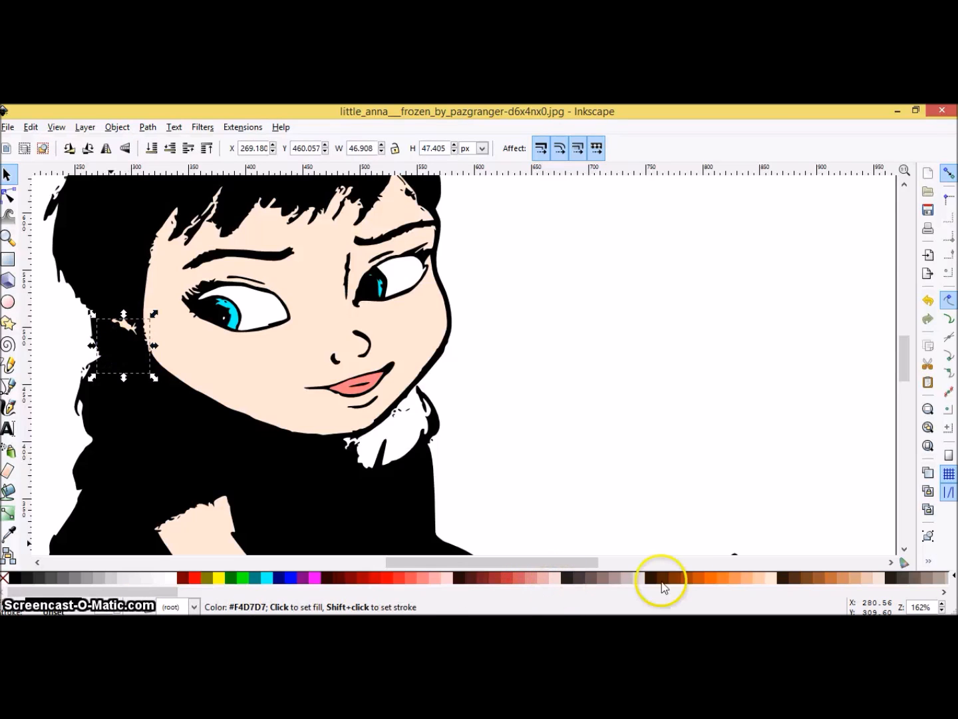
pyautogui.click(769, 579)
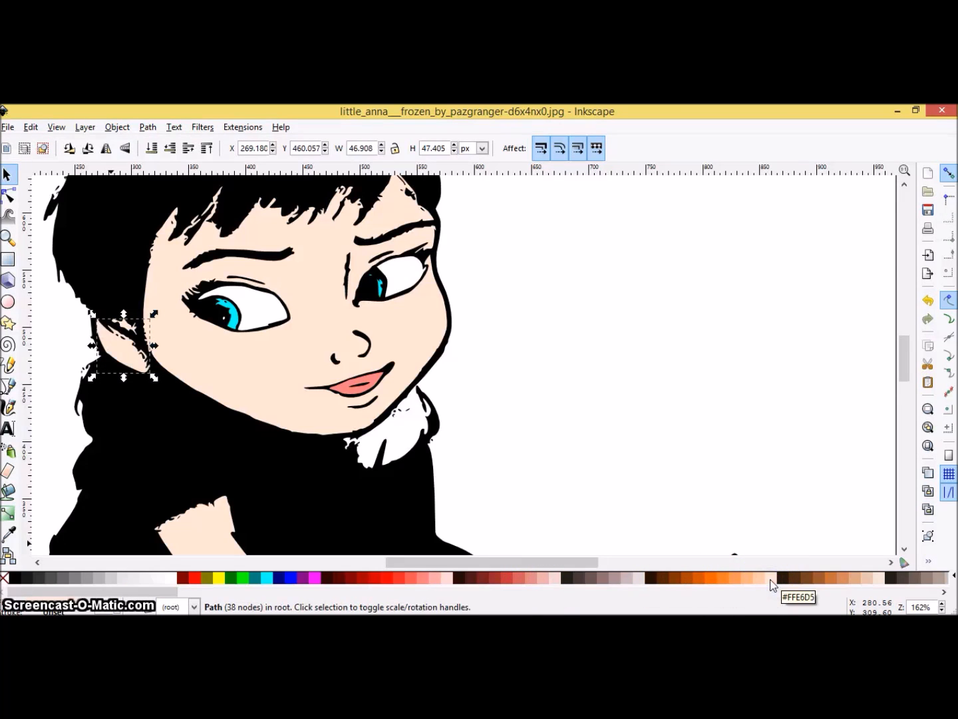
pyautogui.click(258, 389)
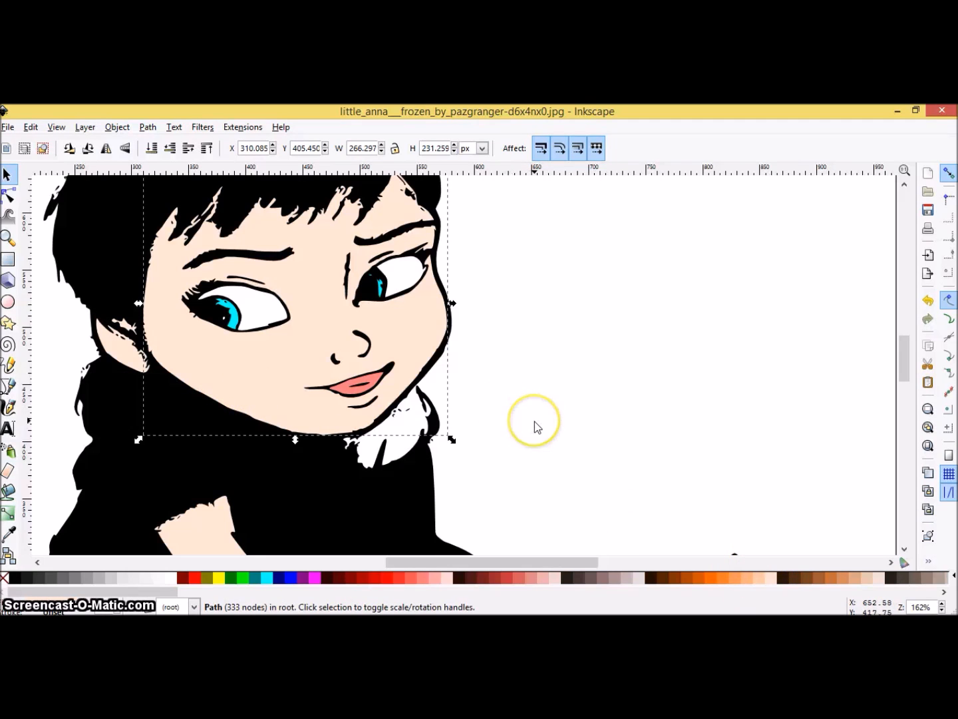
pyautogui.scroll(1, 536, 424)
pyautogui.scroll(6, 535, 421)
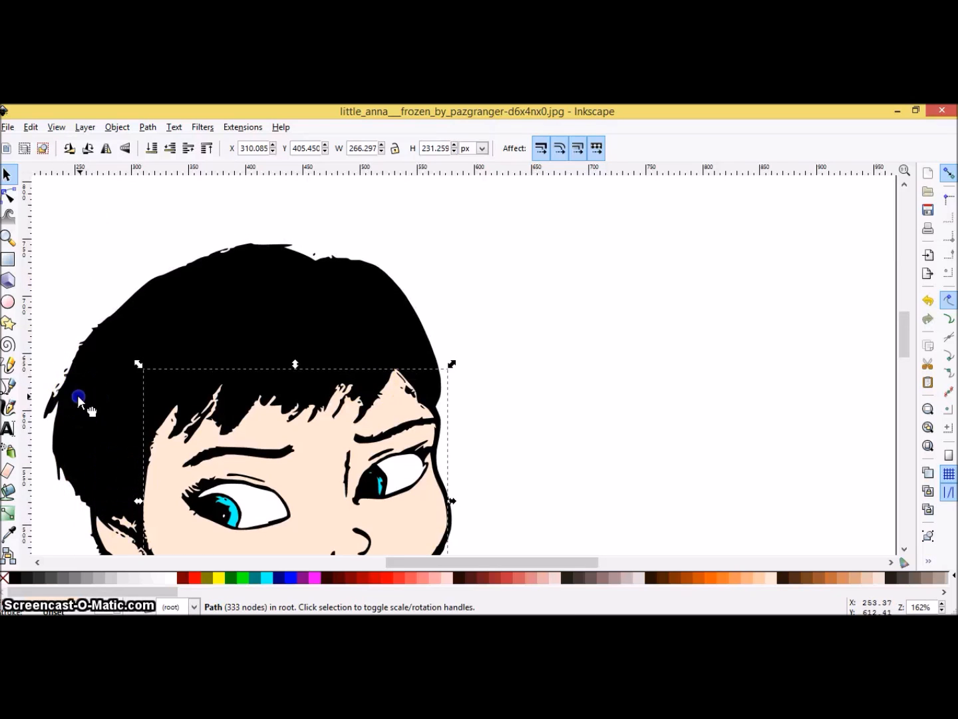
pyautogui.click(77, 394)
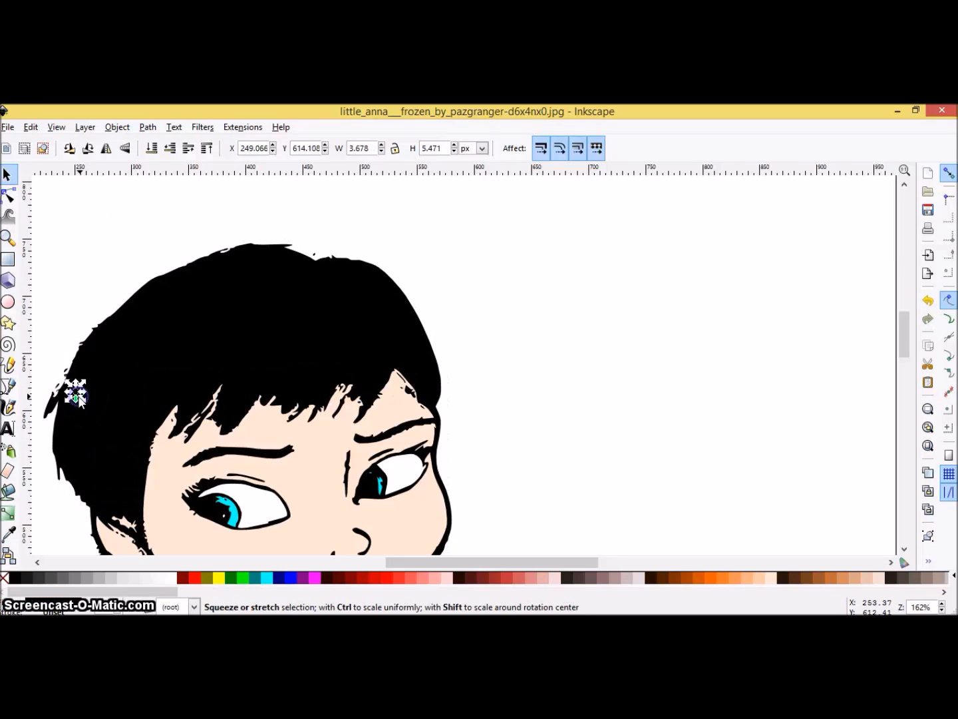
pyautogui.click(195, 372)
pyautogui.click(195, 325)
pyautogui.click(258, 325)
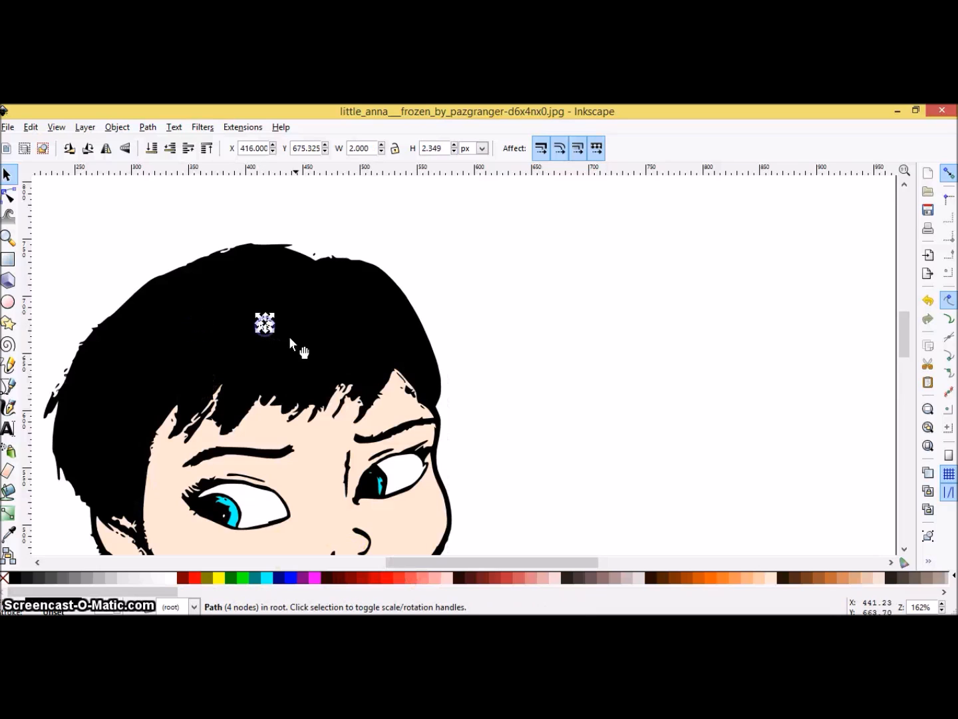
pyautogui.click(325, 337)
# Select all the small shapes across the crown and fringe of the hair together and fill them with orange #FF6600.
pyautogui.click(8, 237)
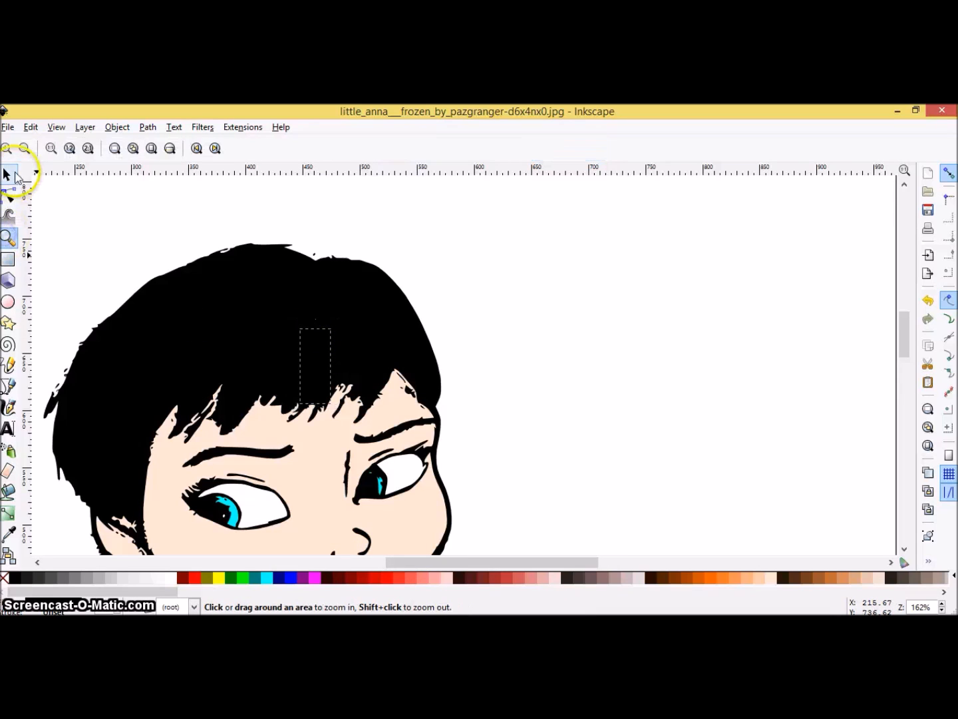
pyautogui.click(26, 152)
pyautogui.click(25, 152)
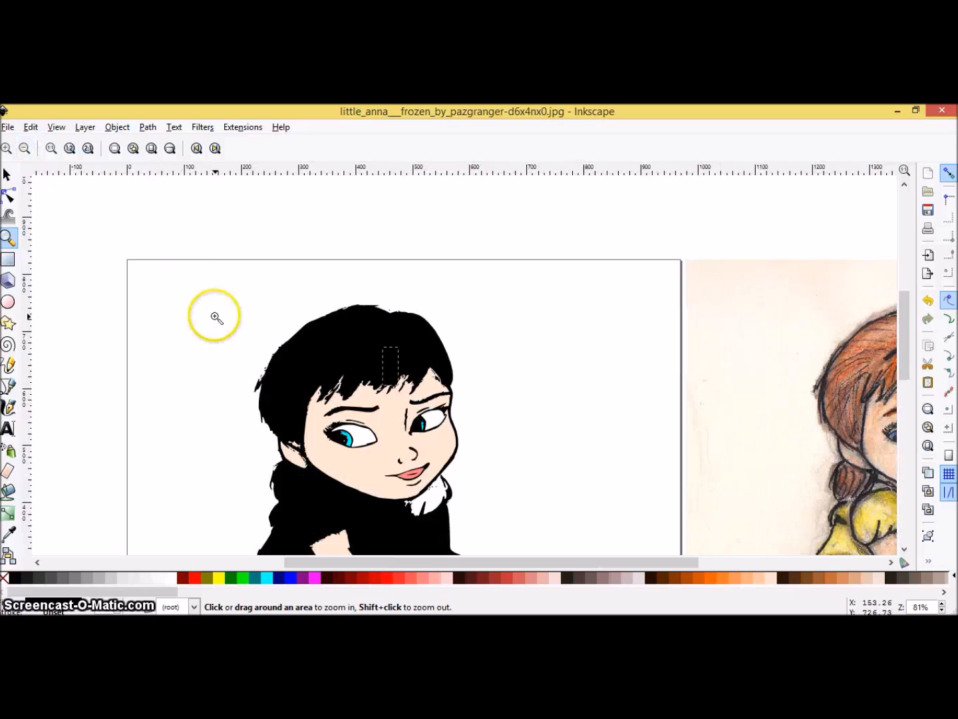
pyautogui.click(8, 174)
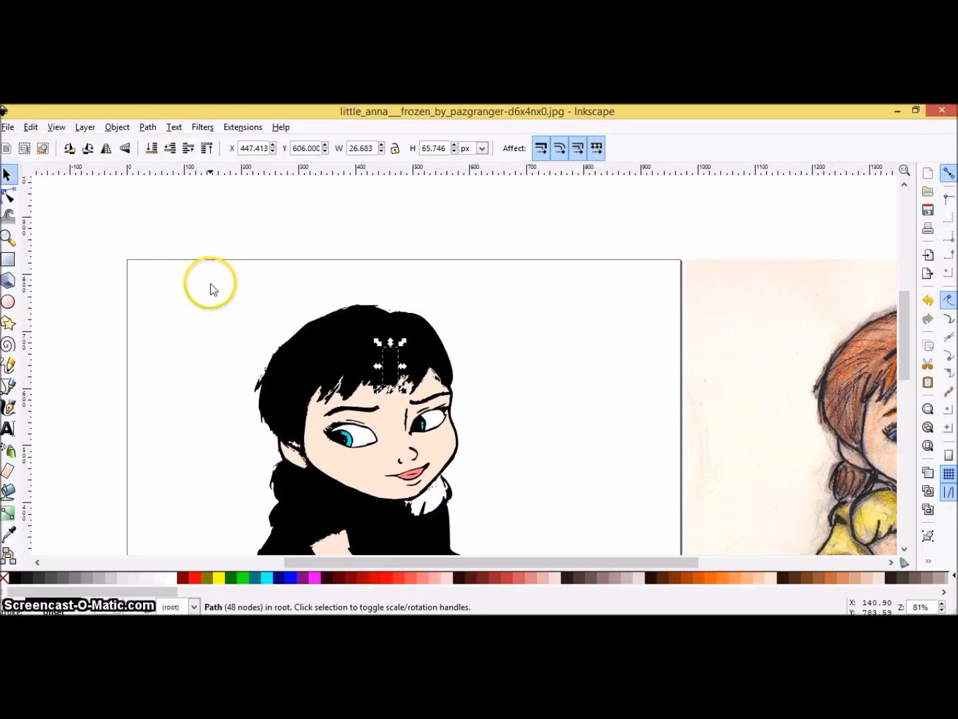
pyautogui.moveTo(227, 285); pyautogui.dragTo(474, 399)
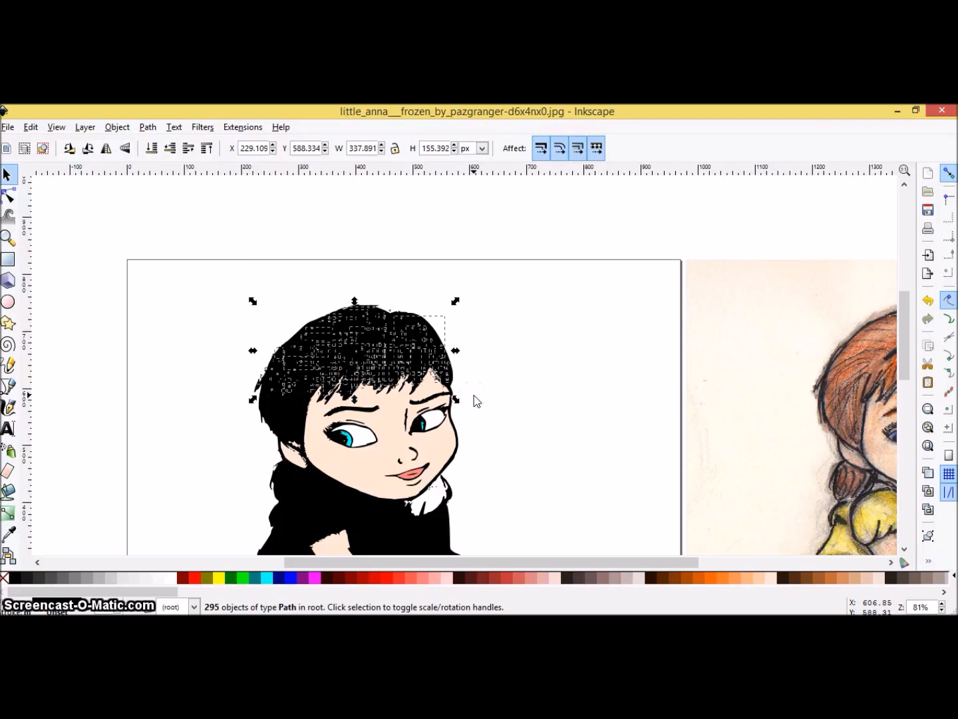
pyautogui.click(711, 579)
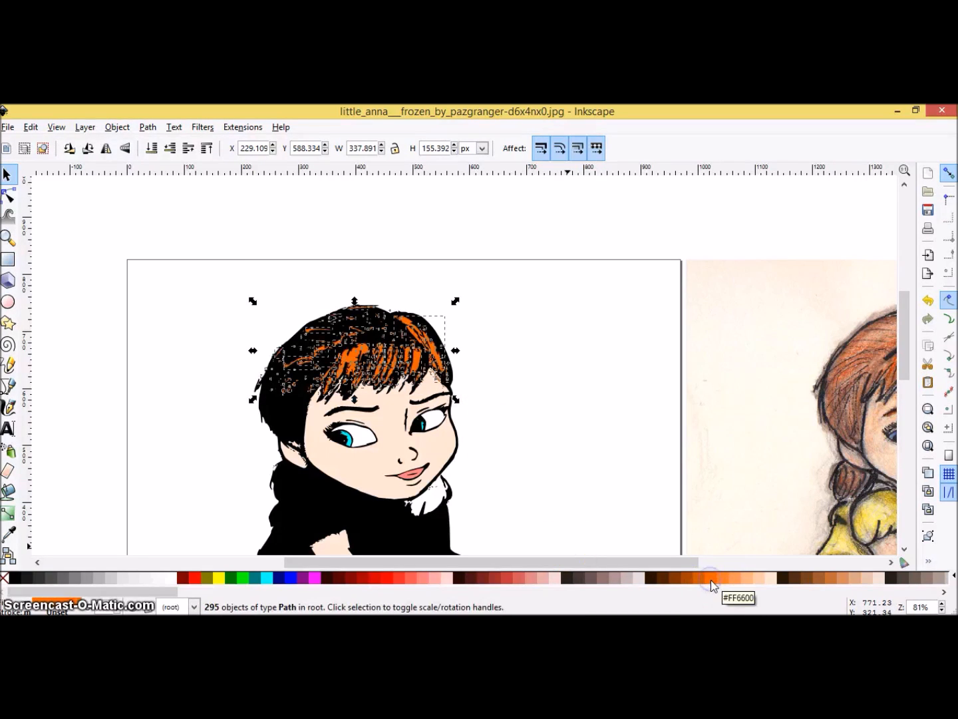
pyautogui.click(649, 452)
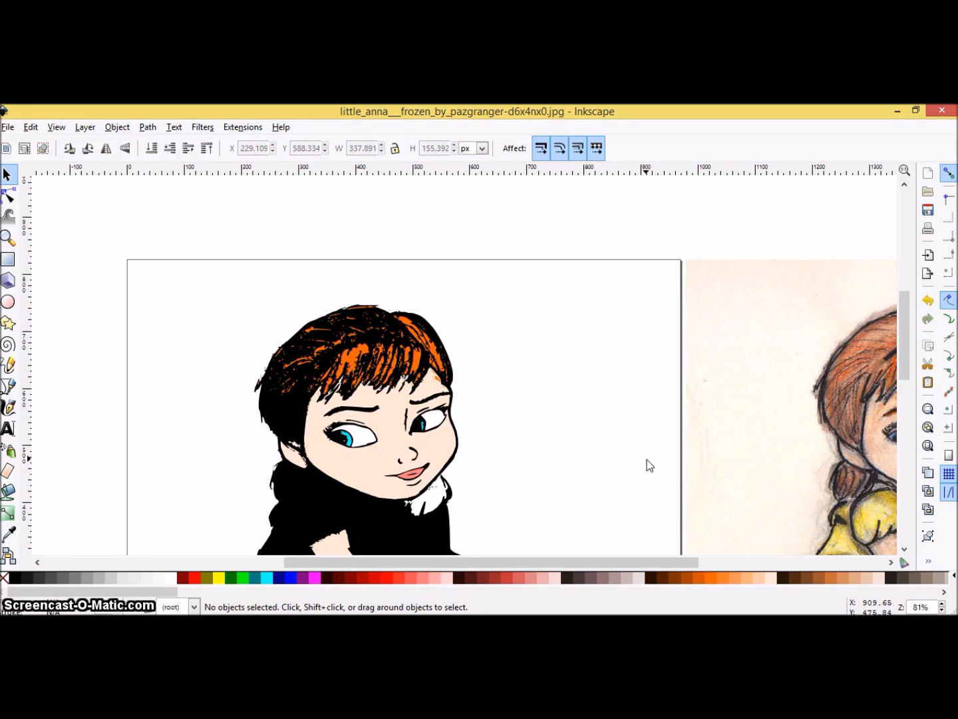
# Select the small hair shapes at the side of the head above the ear and fill them with the same orange.
pyautogui.moveTo(242, 381); pyautogui.dragTo(242, 382)
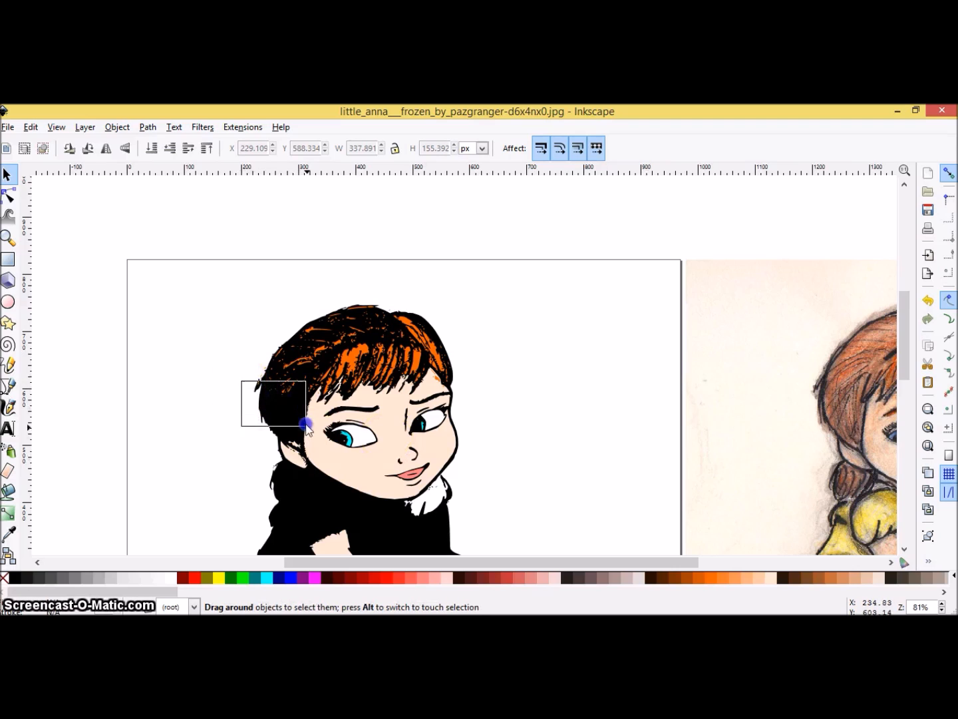
pyautogui.moveTo(310, 452); pyautogui.dragTo(310, 453)
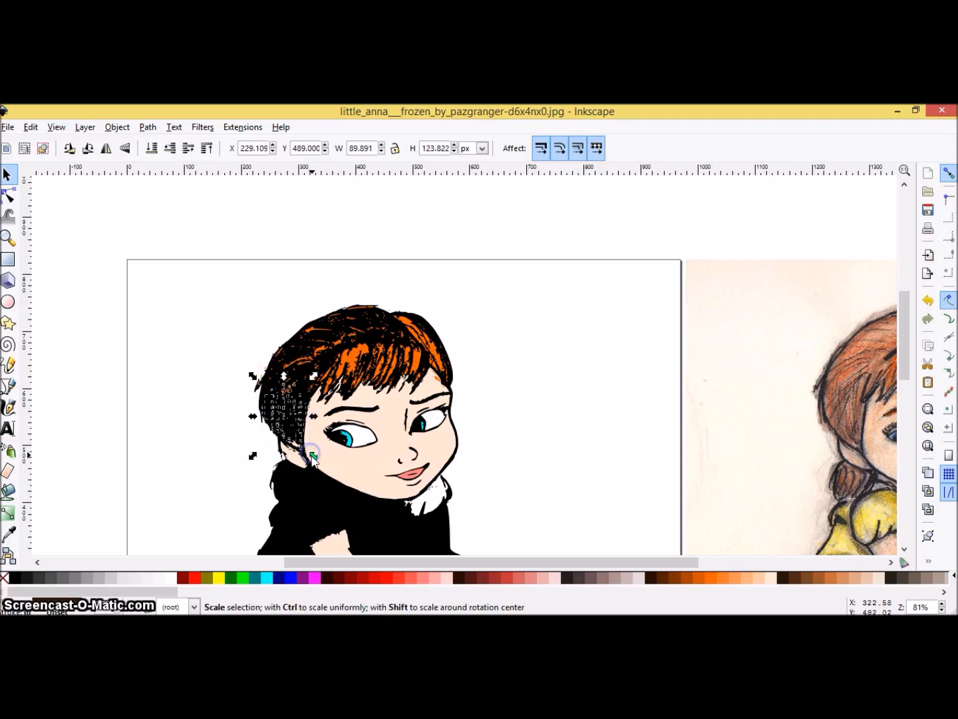
pyautogui.click(713, 579)
pyautogui.click(542, 451)
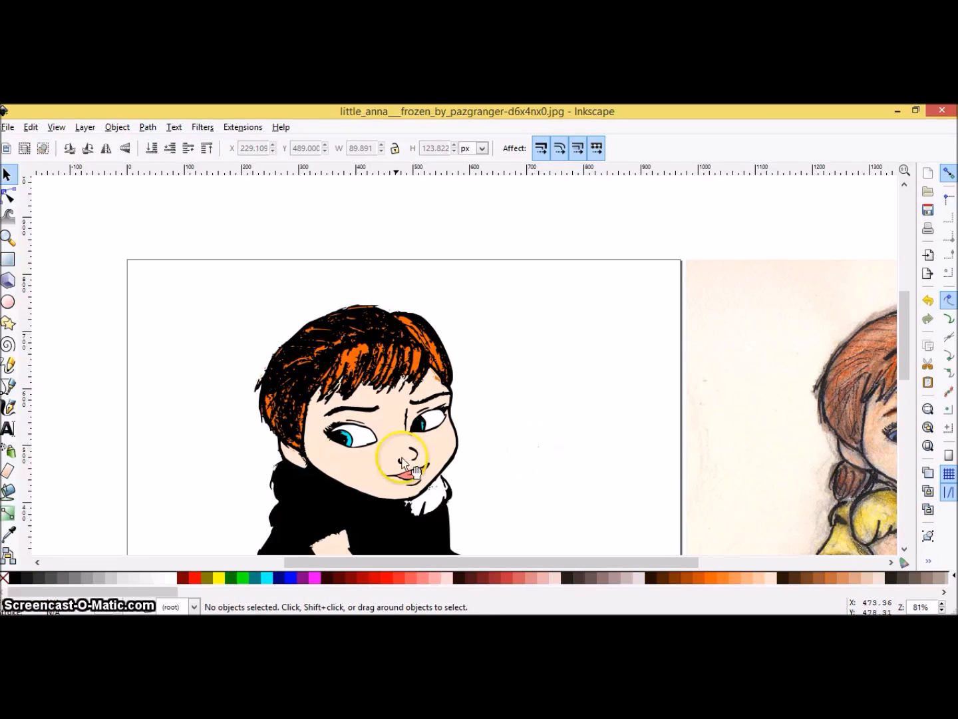
# Select the small shapes of the pigtail below the ear together and fill them with orange #FF6600.
pyautogui.moveTo(266, 450); pyautogui.dragTo(310, 507)
pyautogui.click(721, 579)
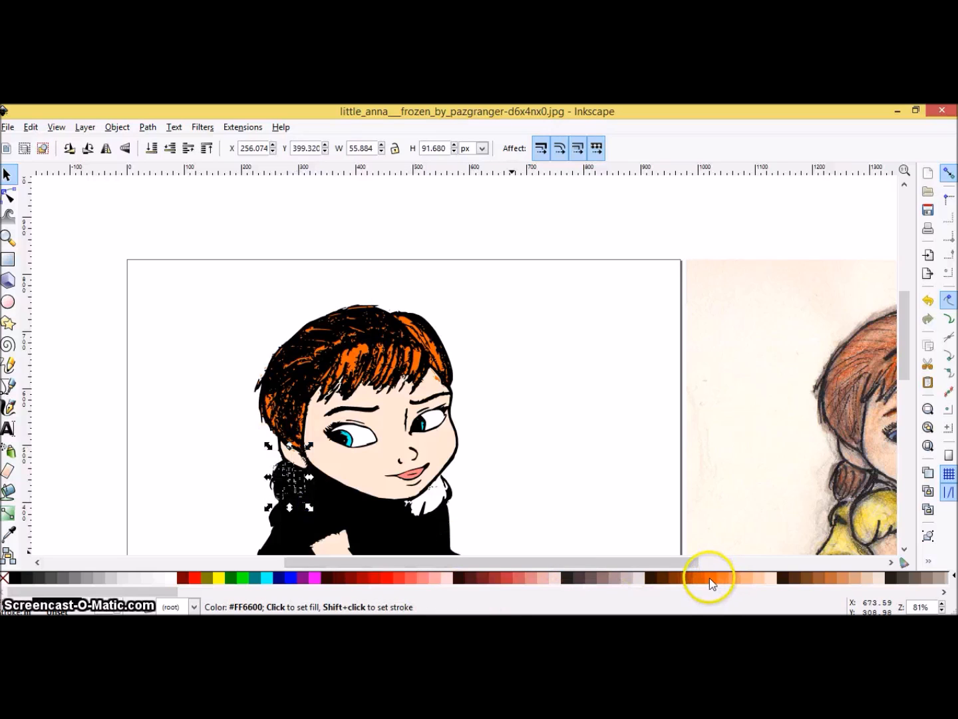
pyautogui.click(180, 462)
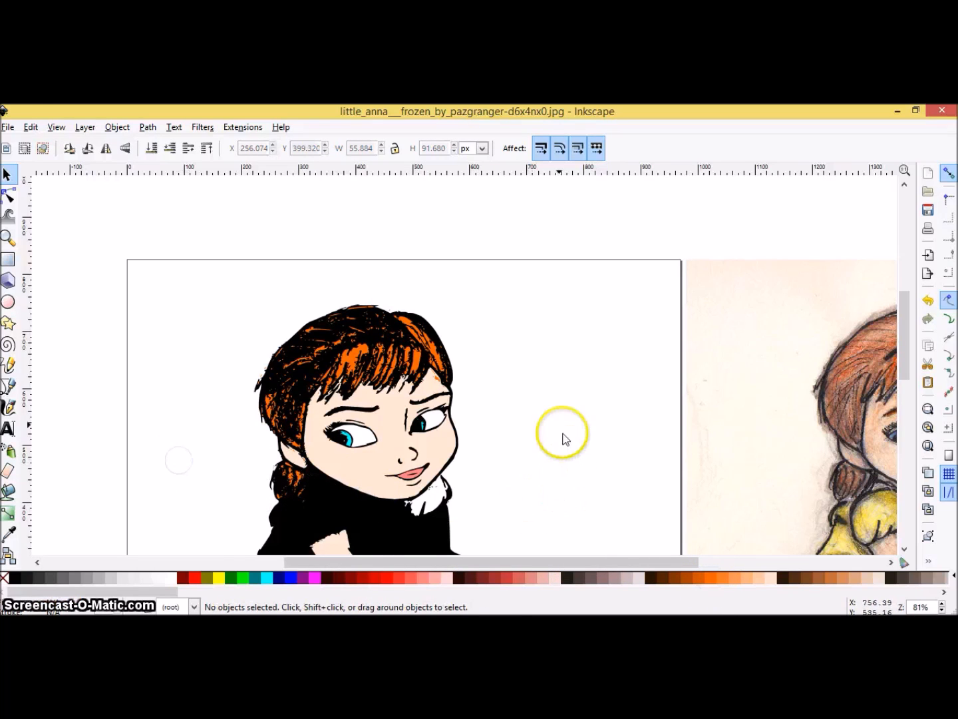
# Fill the puffed sleeve above the bent arm with yellow.
pyautogui.scroll(-3, 570, 453)
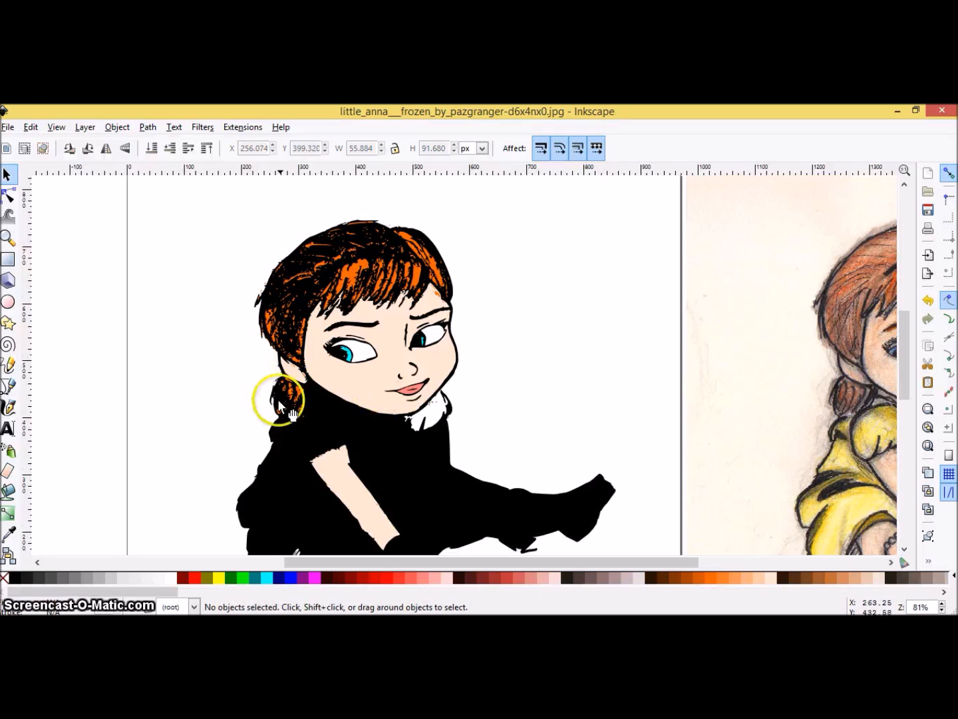
pyautogui.click(310, 428)
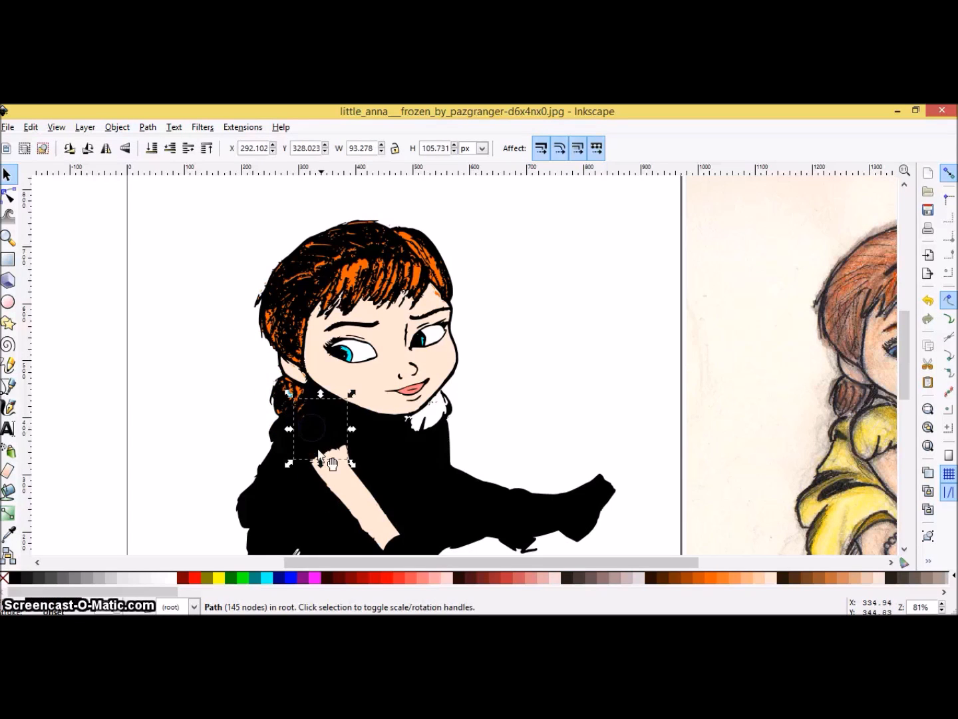
pyautogui.click(219, 577)
pyautogui.click(184, 472)
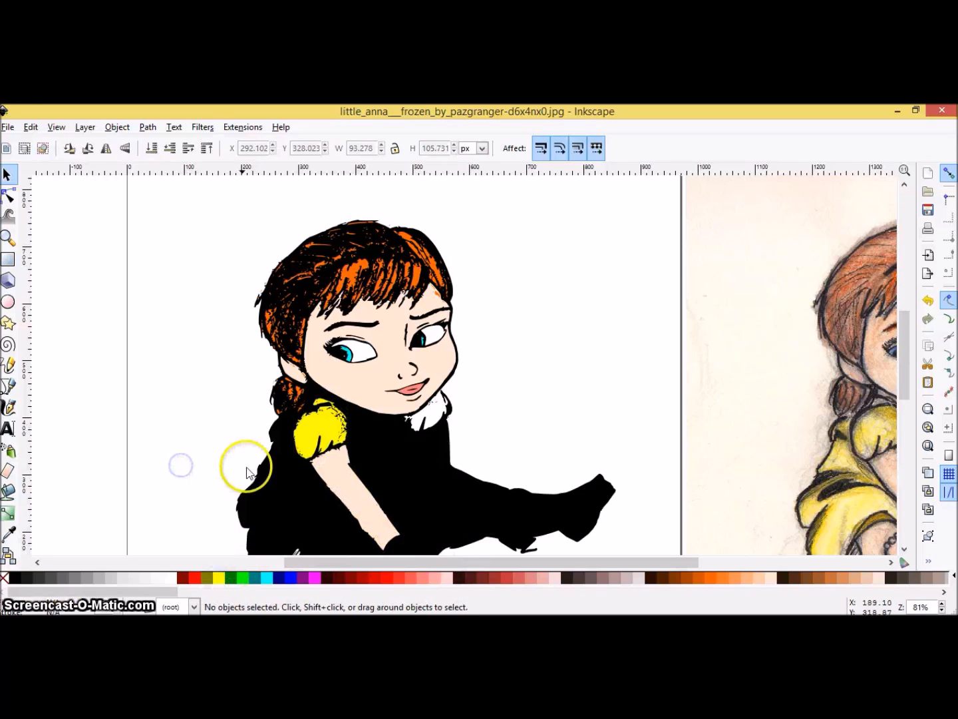
# Fill the back of the dress behind the puffed sleeve and the small shapes at the shoulder with yellow.
pyautogui.click(279, 440)
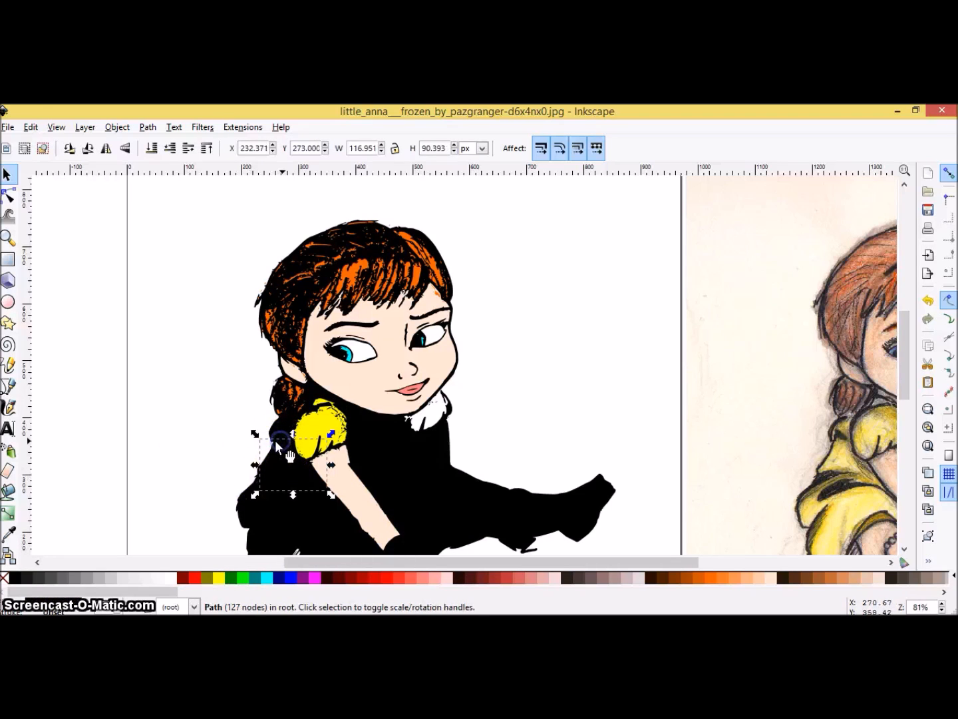
pyautogui.click(219, 579)
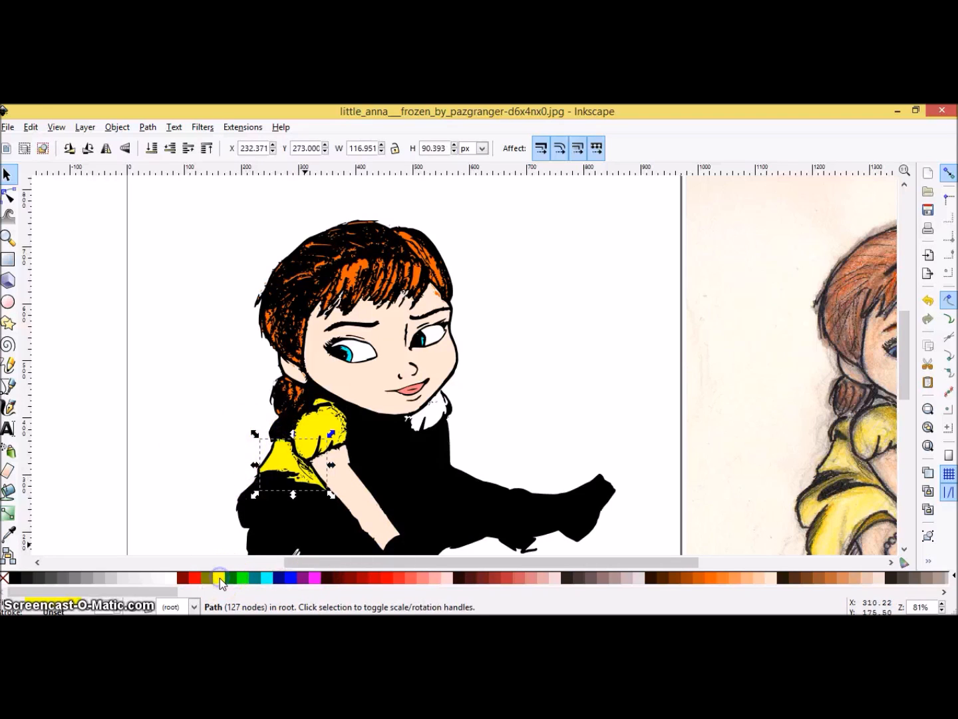
pyautogui.click(219, 458)
pyautogui.moveTo(257, 405); pyautogui.dragTo(293, 421)
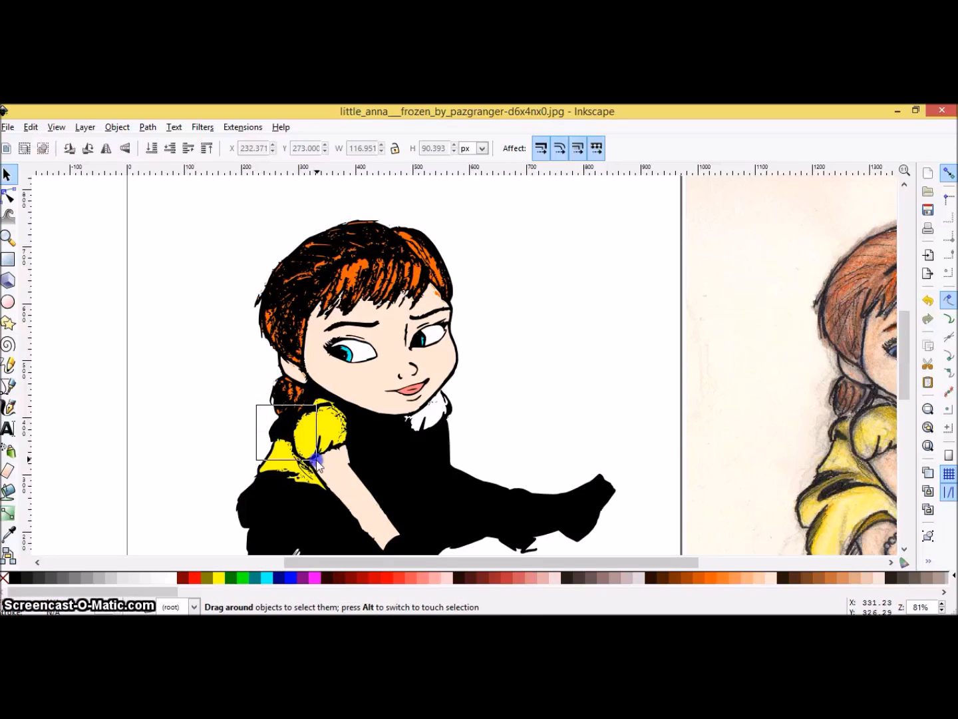
pyautogui.moveTo(318, 465); pyautogui.dragTo(318, 464)
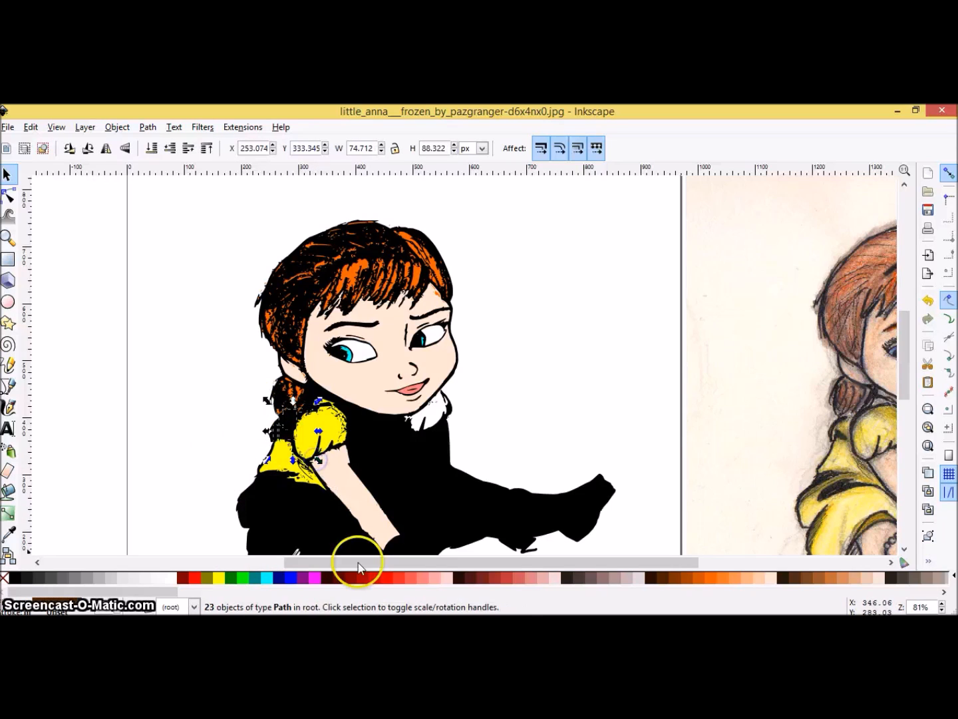
pyautogui.click(222, 578)
pyautogui.click(208, 437)
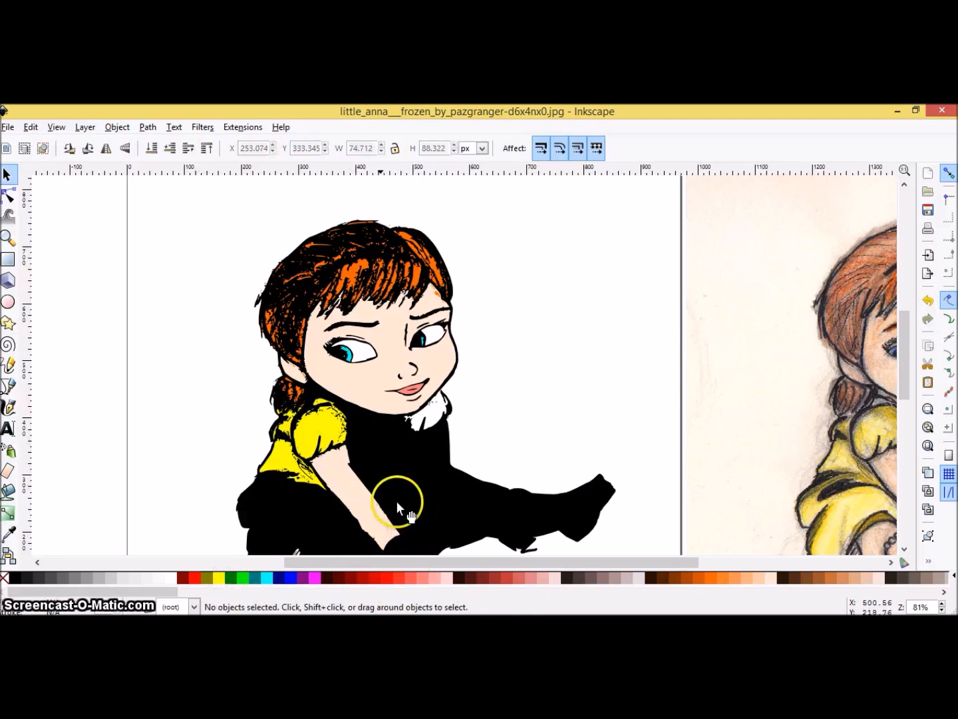
# Fill the neck shape under the chin with the pale skin tone #FFE6D5.
pyautogui.moveTo(529, 564); pyautogui.dragTo(627, 566)
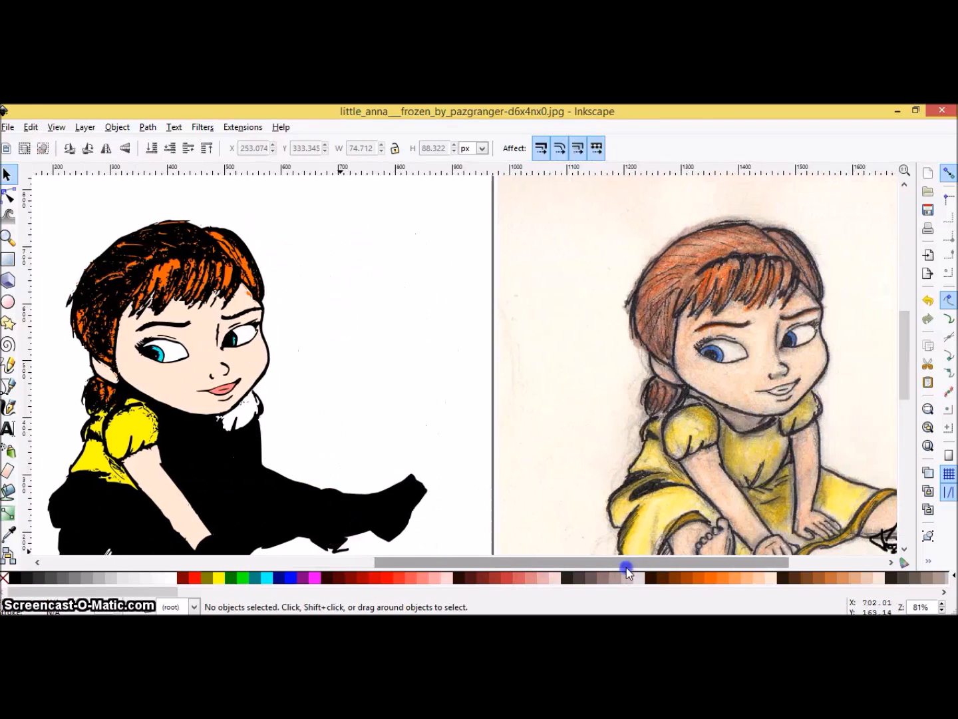
pyautogui.click(173, 421)
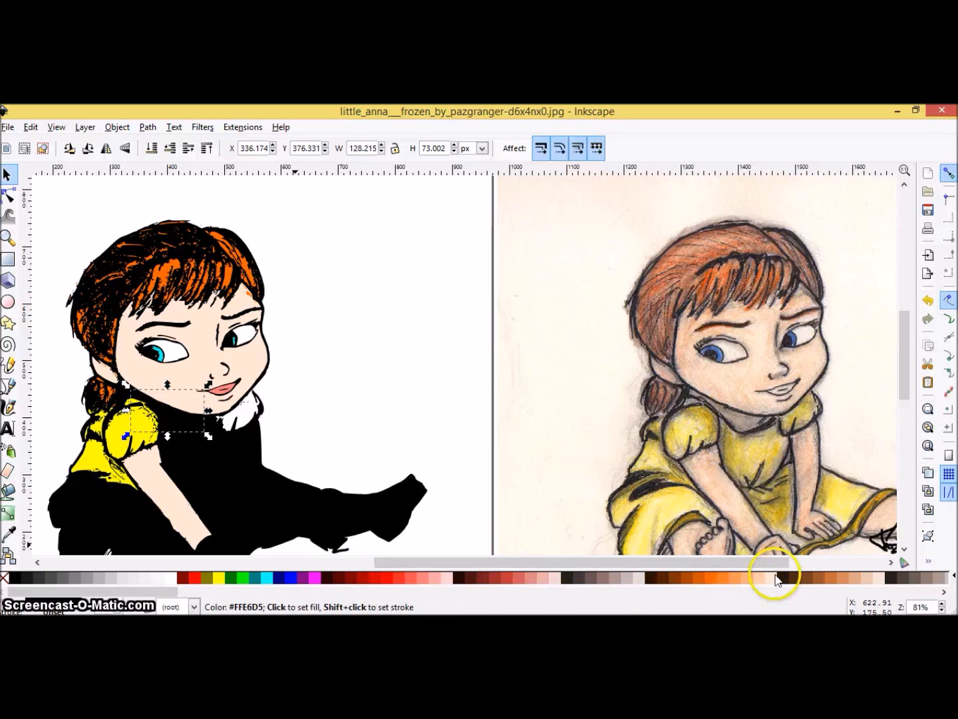
pyautogui.click(350, 435)
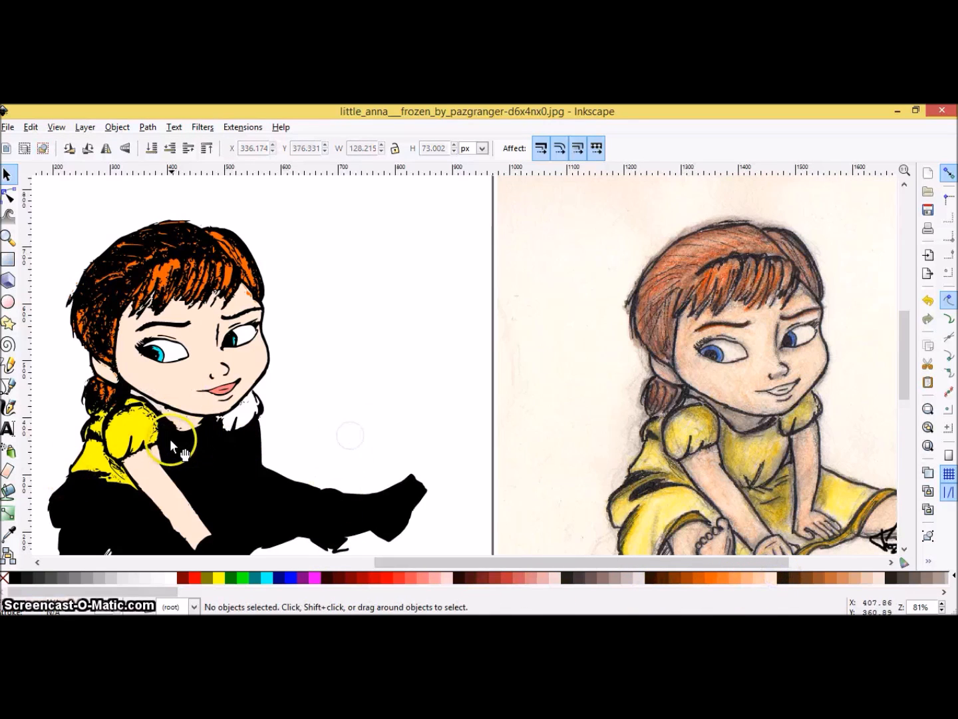
# Fill the front bodice of the dress between the arms with yellow.
pyautogui.click(163, 425)
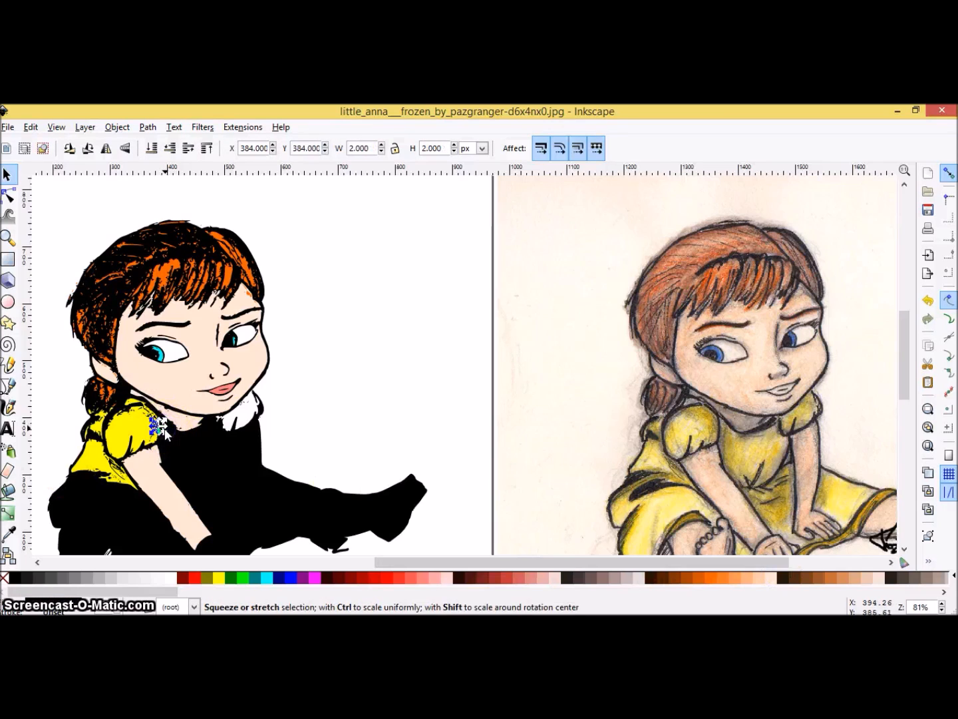
pyautogui.click(175, 446)
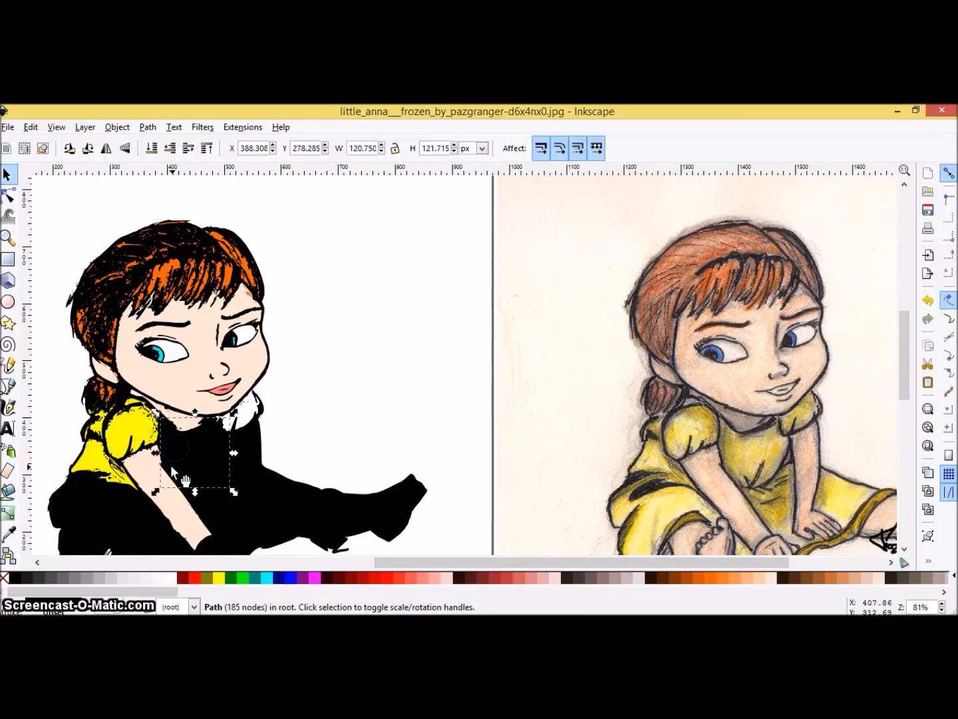
pyautogui.click(219, 577)
pyautogui.click(313, 424)
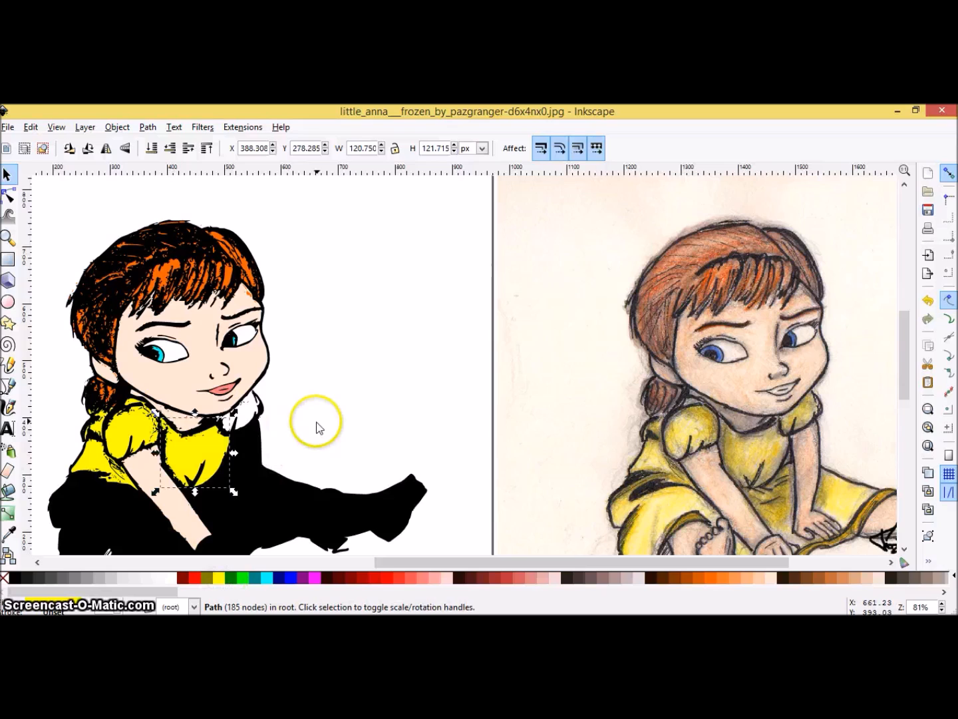
# Fill the straight arm and hand below the white sleeve with the pale skin tone #FFE6D5.
pyautogui.click(249, 404)
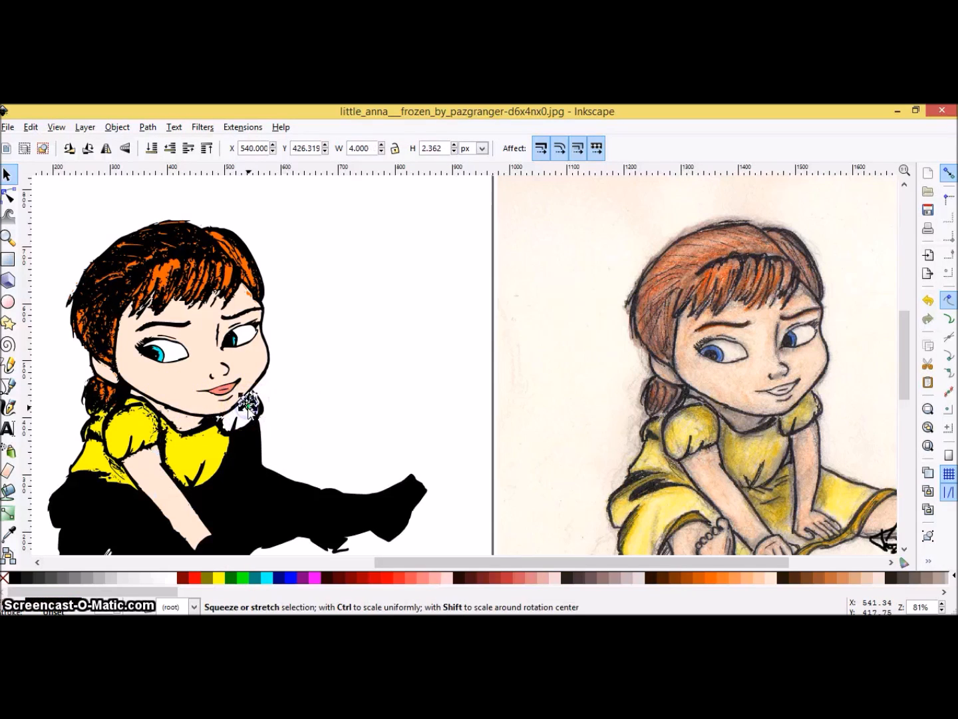
pyautogui.click(309, 415)
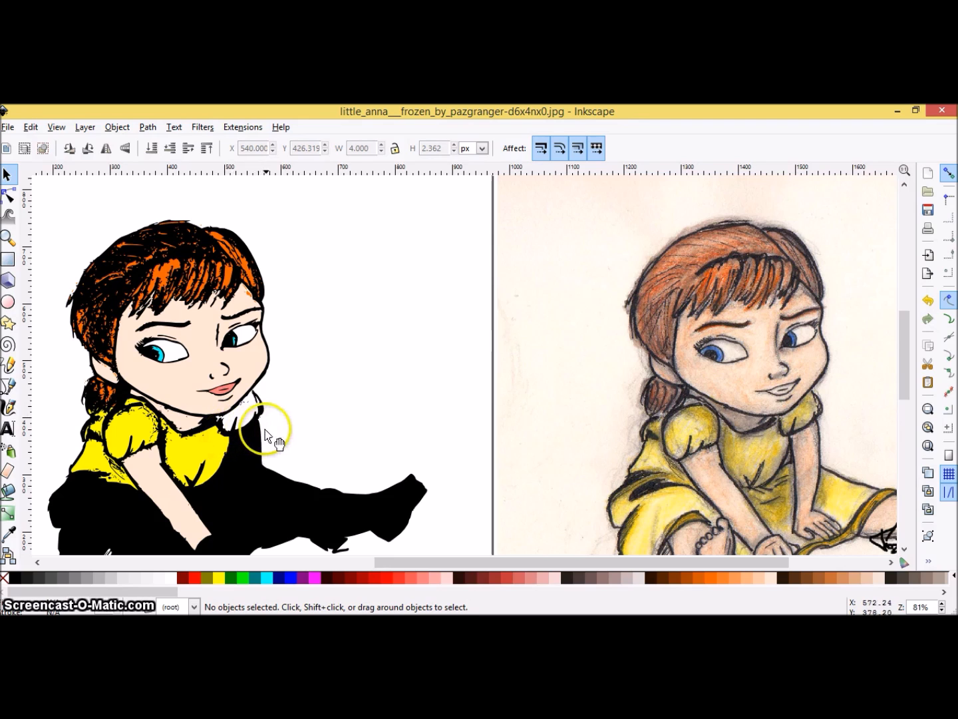
pyautogui.click(251, 444)
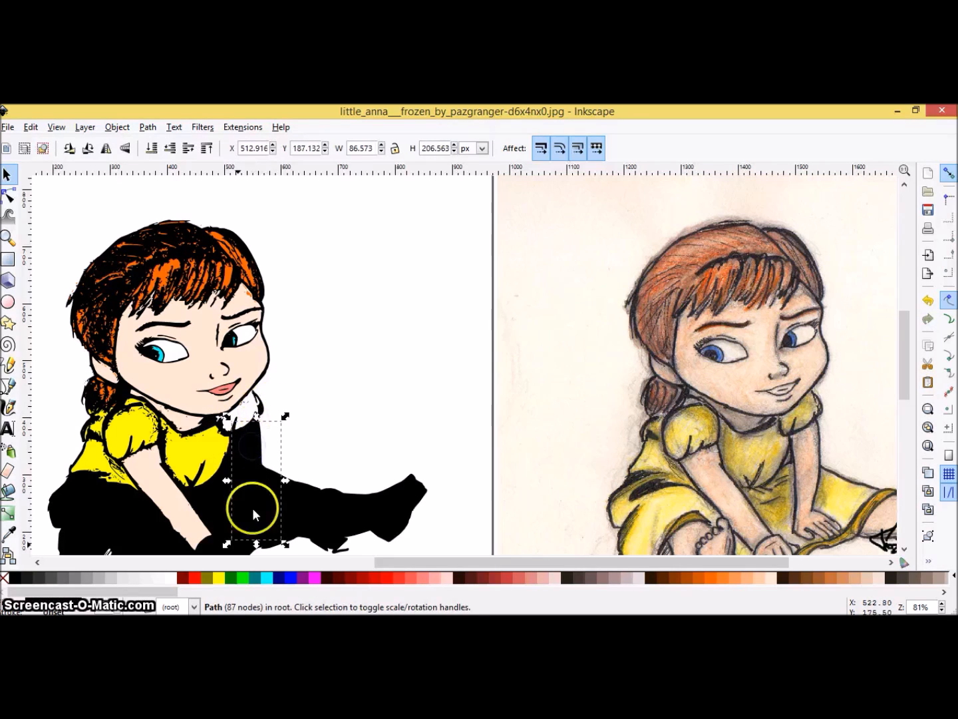
pyautogui.click(774, 579)
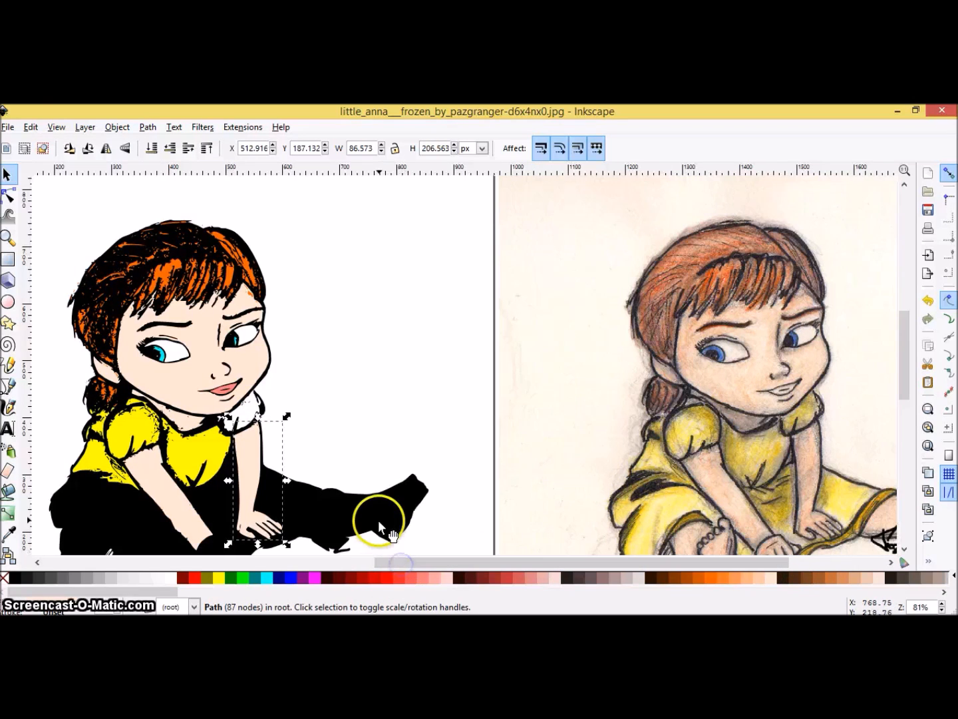
# Fill the outstretched leg and foot with the pale skin tone #FFE6D5.
pyautogui.click(379, 520)
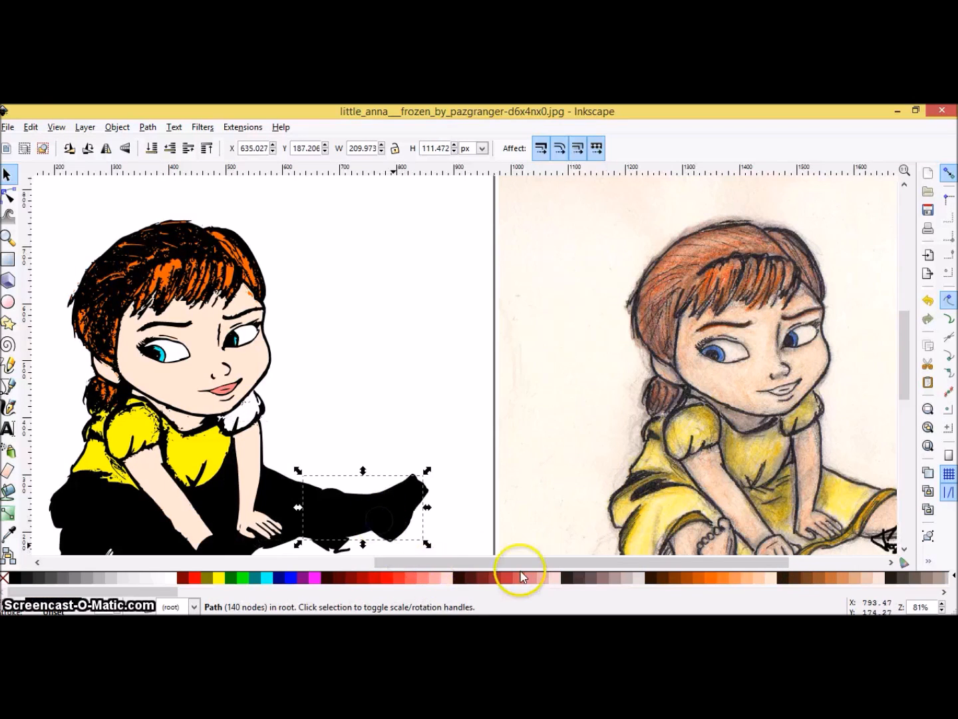
pyautogui.click(770, 578)
pyautogui.click(448, 440)
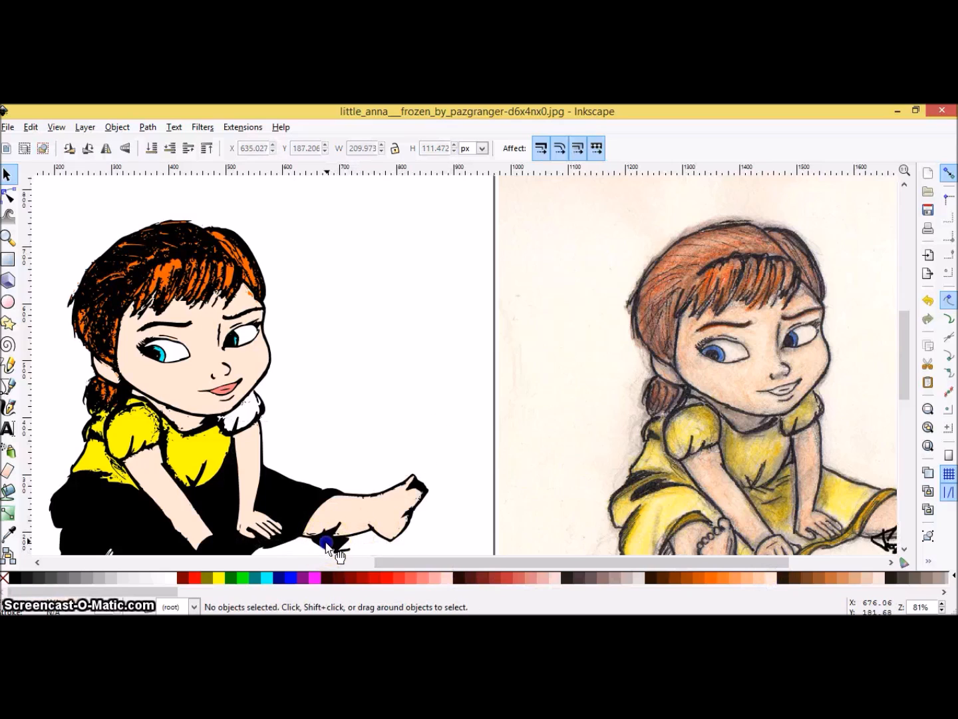
# Delete small stray fragments from the dark mark beneath the outstretched leg.
pyautogui.click(330, 540)
pyautogui.rightClick(327, 540)
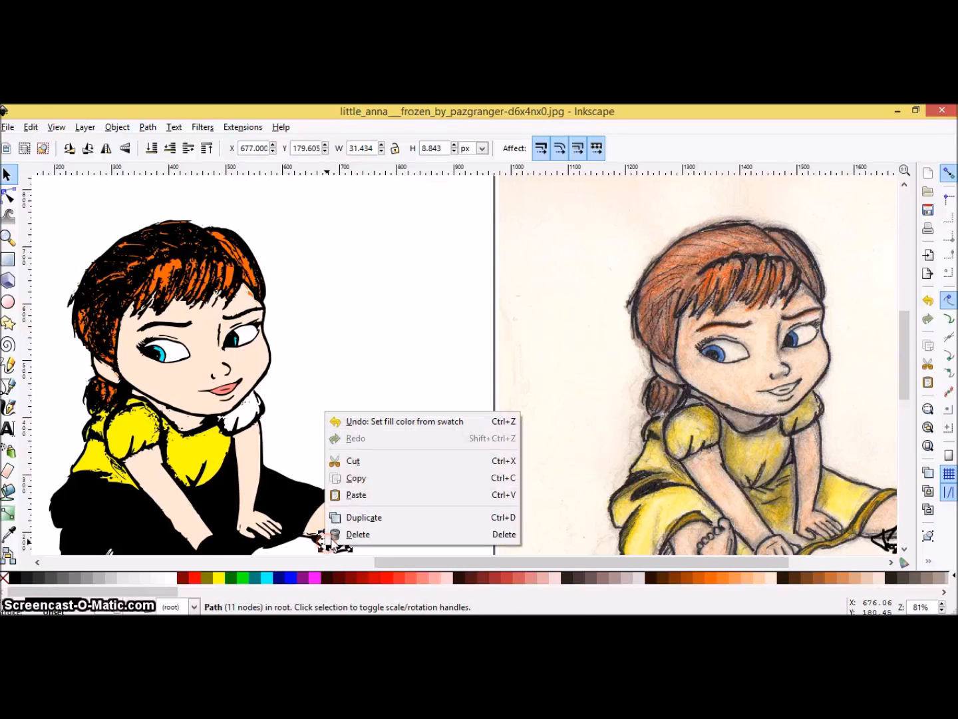
pyautogui.click(356, 533)
pyautogui.click(335, 542)
pyautogui.rightClick(337, 544)
pyautogui.click(369, 535)
pyautogui.click(333, 548)
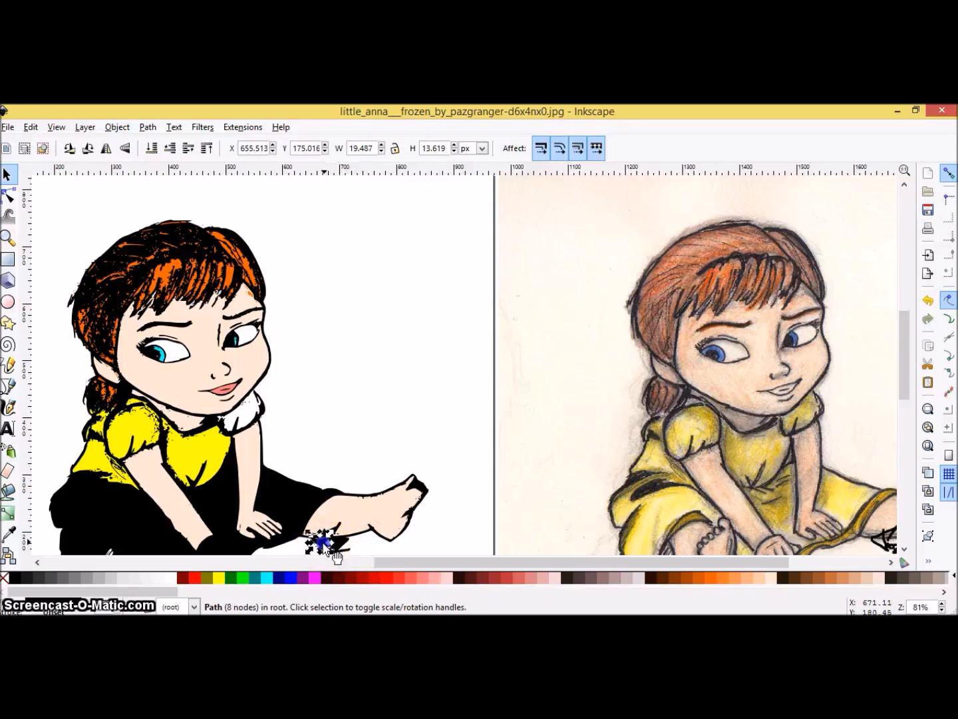
pyautogui.rightClick(324, 547)
pyautogui.click(379, 420)
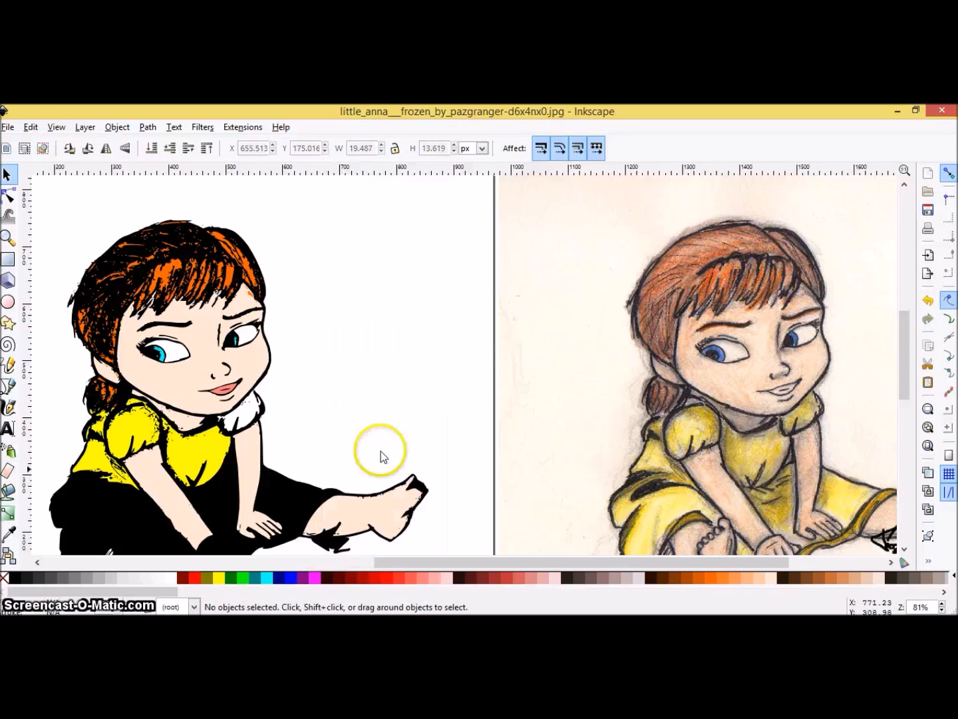
# Fill the skirt section above the outstretched leg with yellow.
pyautogui.click(299, 503)
pyautogui.click(221, 577)
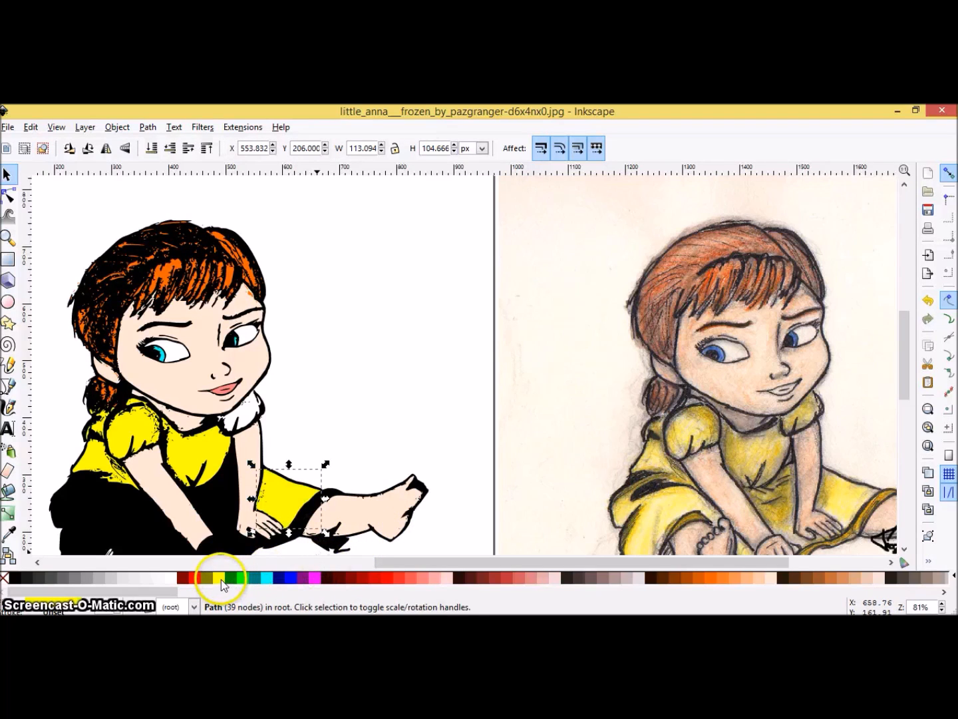
pyautogui.click(342, 437)
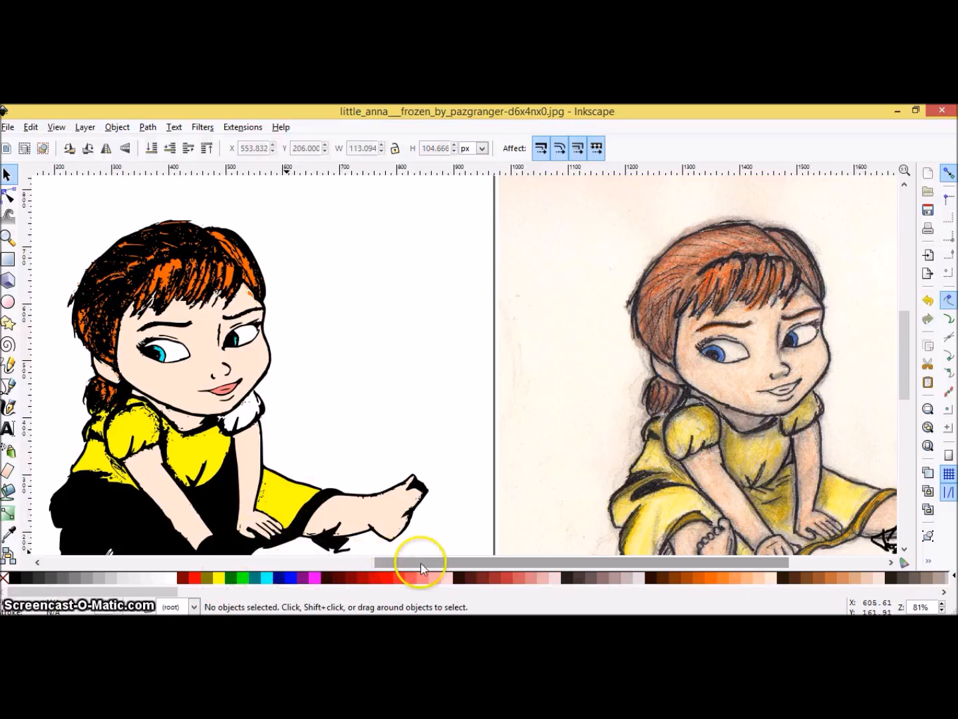
# Fill the large skirt section draped over the bent leg with yellow.
pyautogui.moveTo(376, 567); pyautogui.dragTo(266, 567)
pyautogui.scroll(-2, 533, 387)
pyautogui.scroll(-1, 532, 384)
pyautogui.click(441, 421)
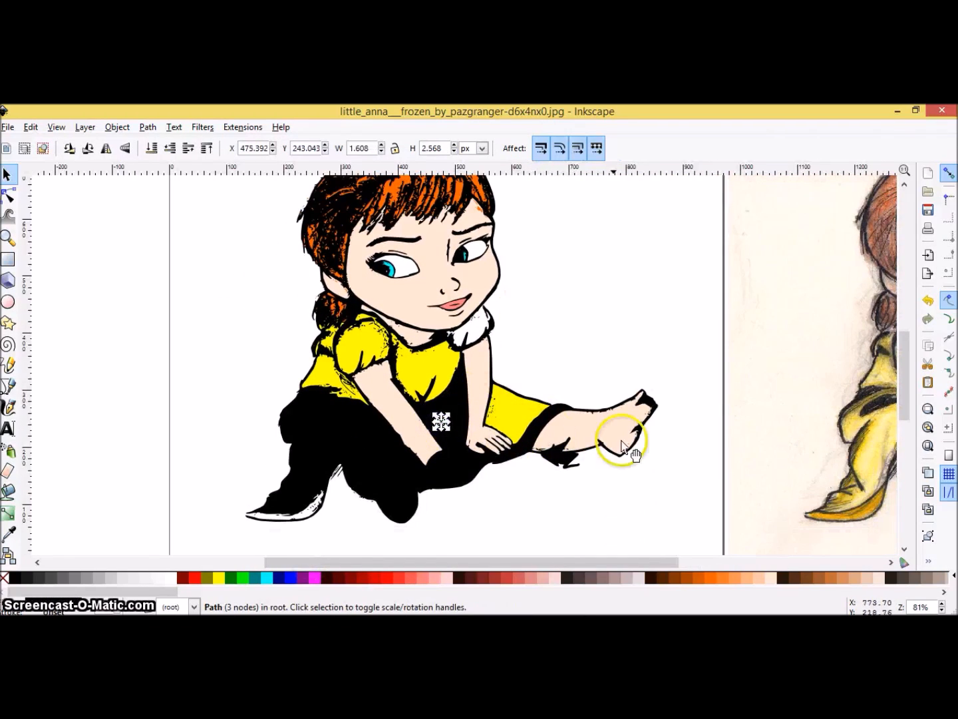
pyautogui.moveTo(626, 562); pyautogui.dragTo(708, 562)
pyautogui.click(408, 305)
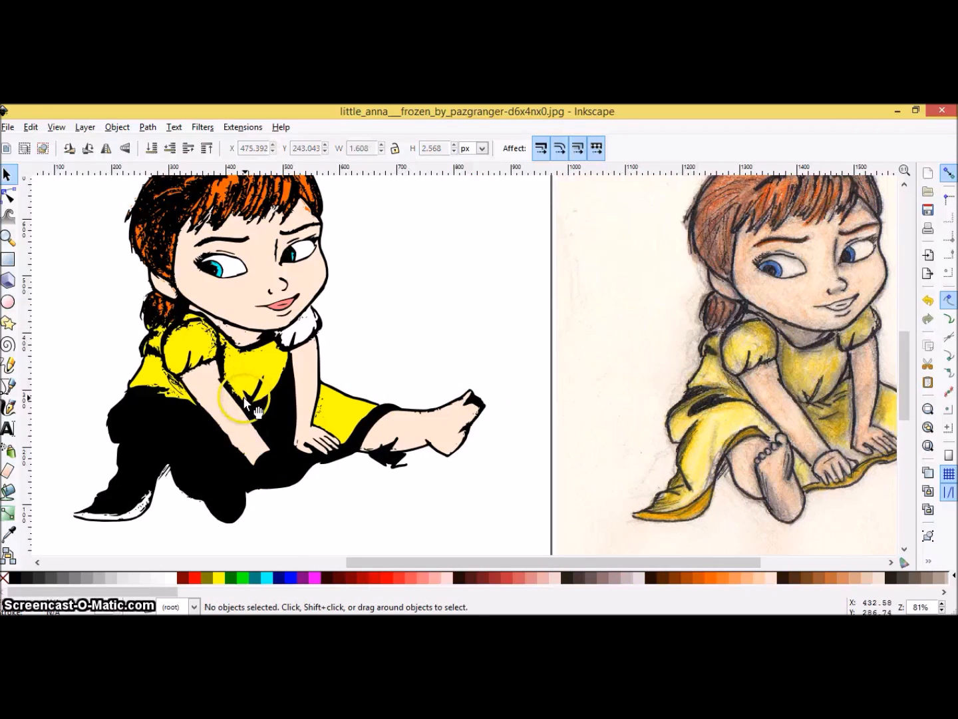
pyautogui.click(155, 434)
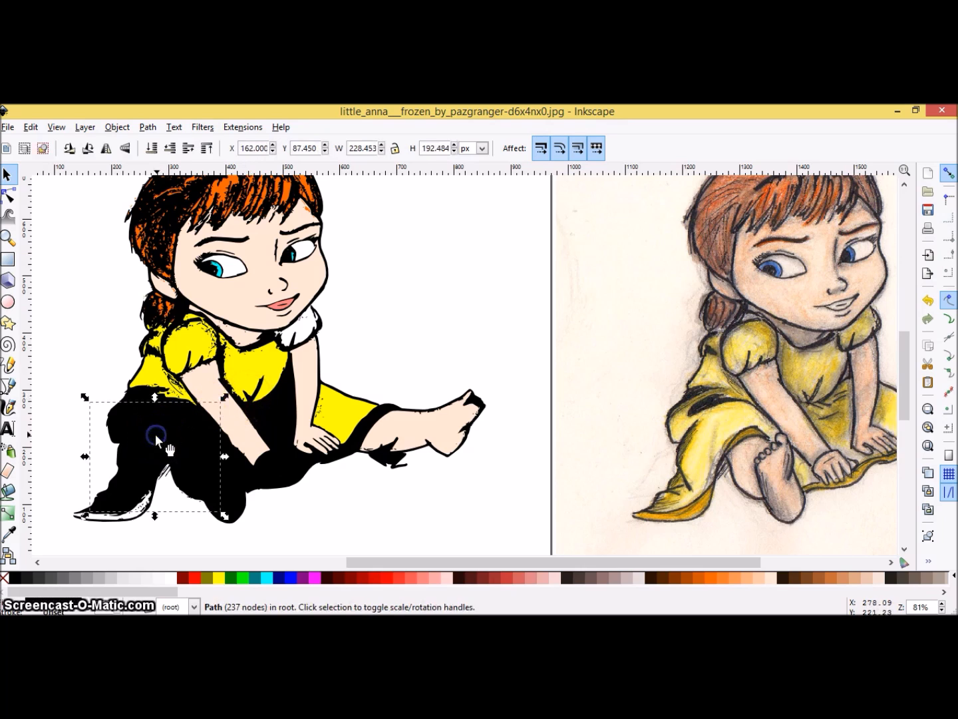
pyautogui.click(219, 578)
# Fill the front foot sole and the bent leg behind it with the pale skin tone #FFE6D5.
pyautogui.click(237, 495)
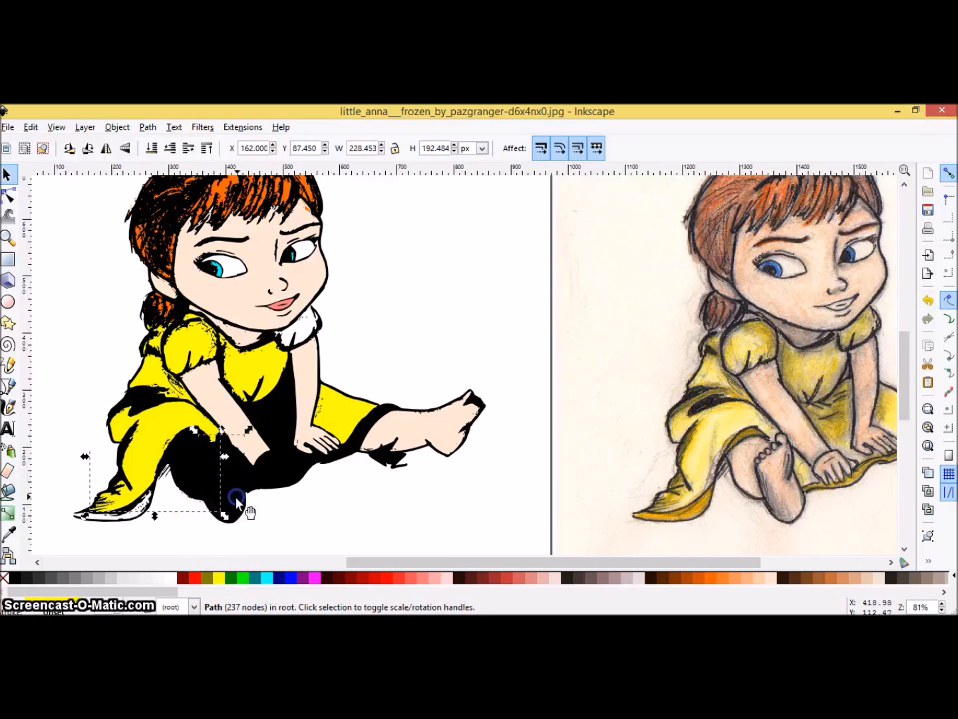
pyautogui.click(772, 586)
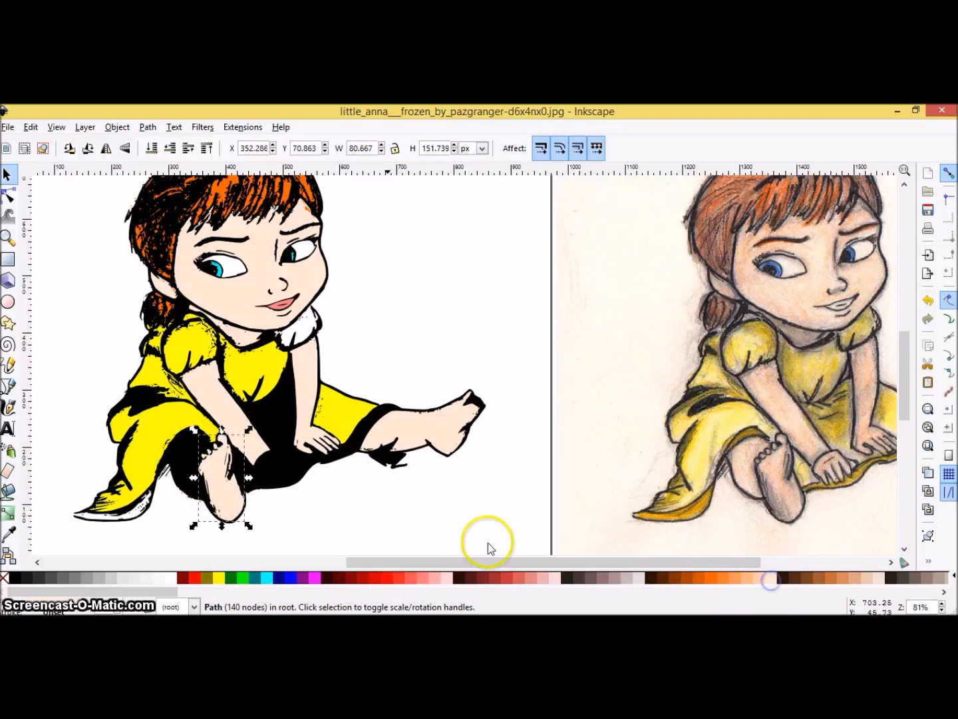
pyautogui.click(181, 470)
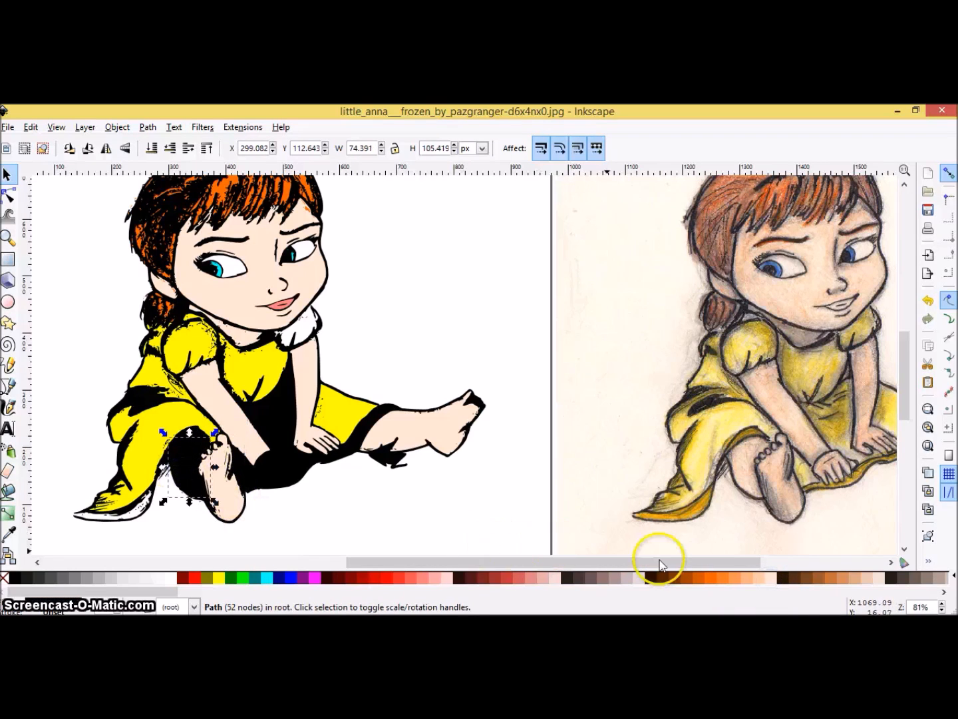
pyautogui.click(770, 577)
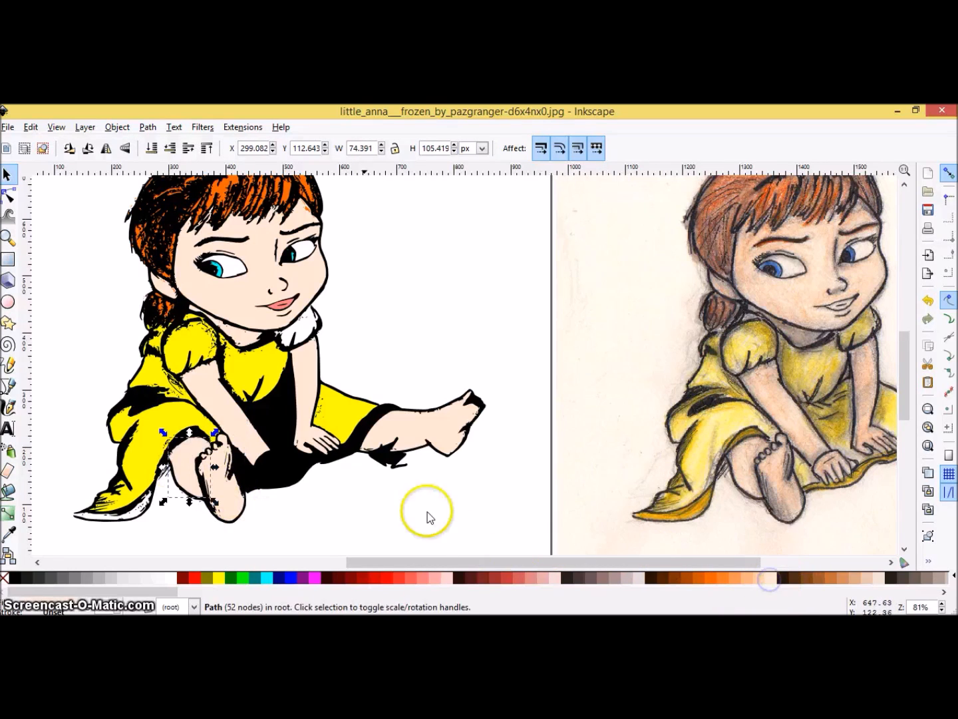
# Fill the hand resting beside the front foot with the pale skin tone #FFE6D5.
pyautogui.click(272, 468)
pyautogui.click(775, 578)
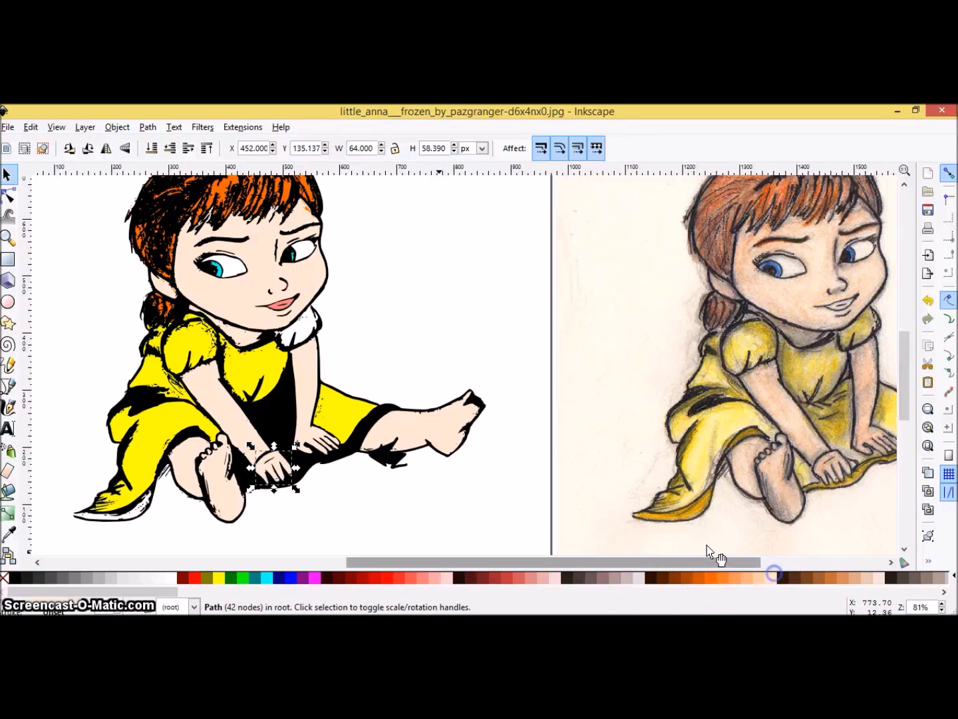
# Fill the black skirt section between the two arms with yellow.
pyautogui.click(260, 412)
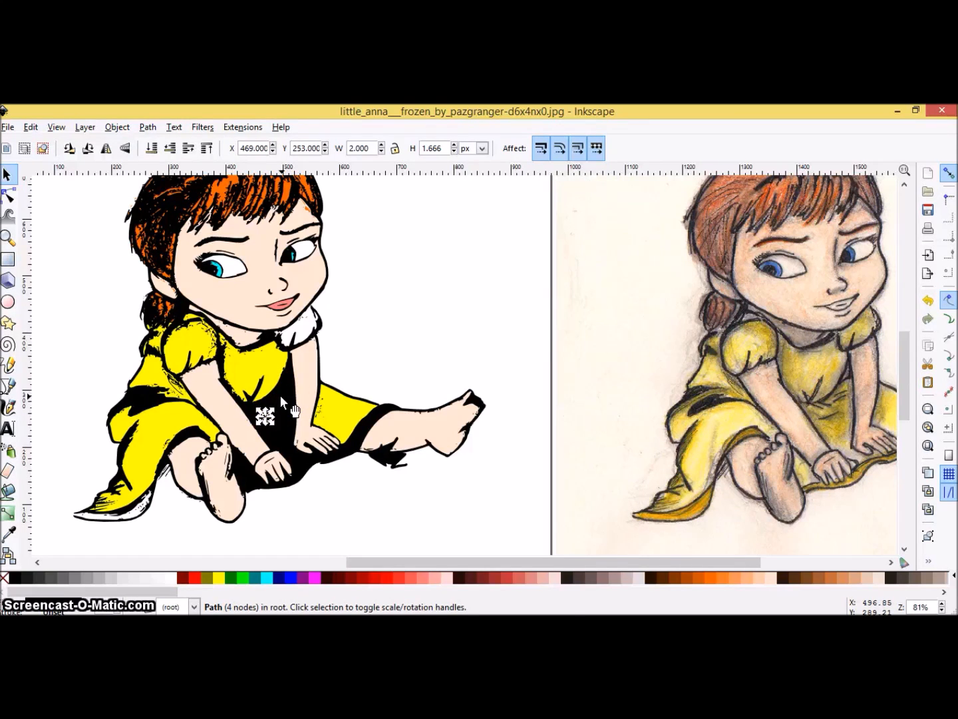
pyautogui.click(285, 372)
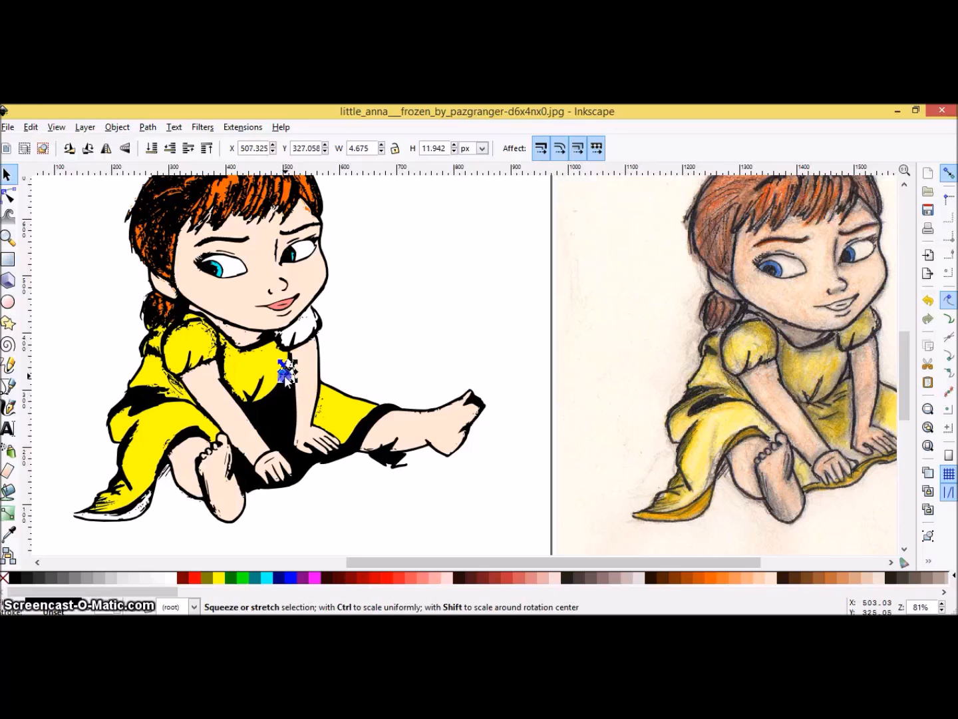
pyautogui.click(283, 409)
pyautogui.click(273, 452)
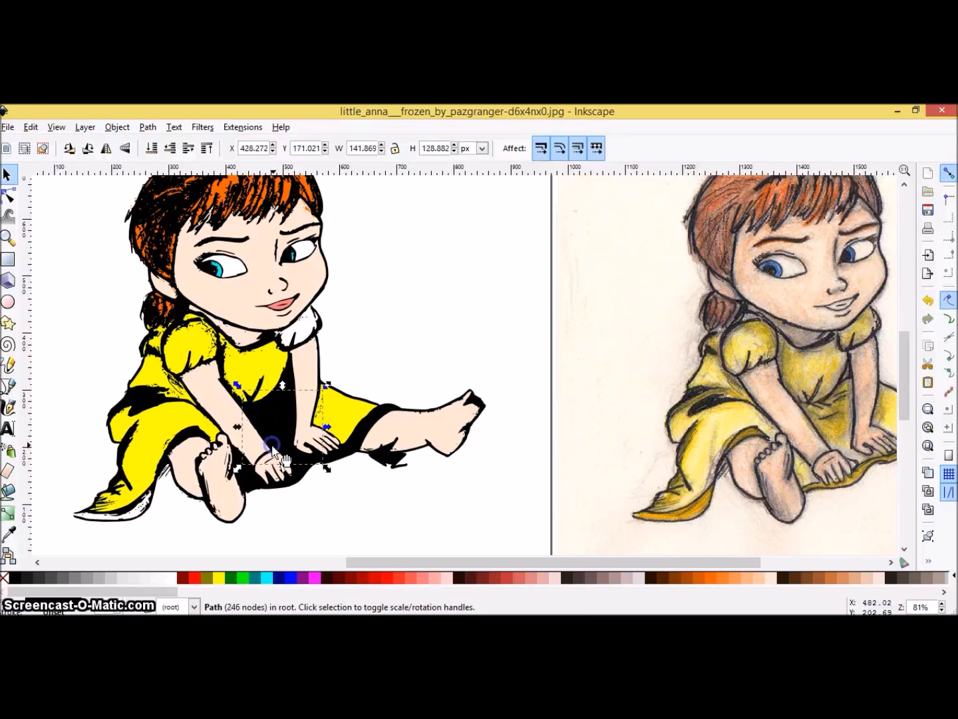
pyautogui.click(213, 579)
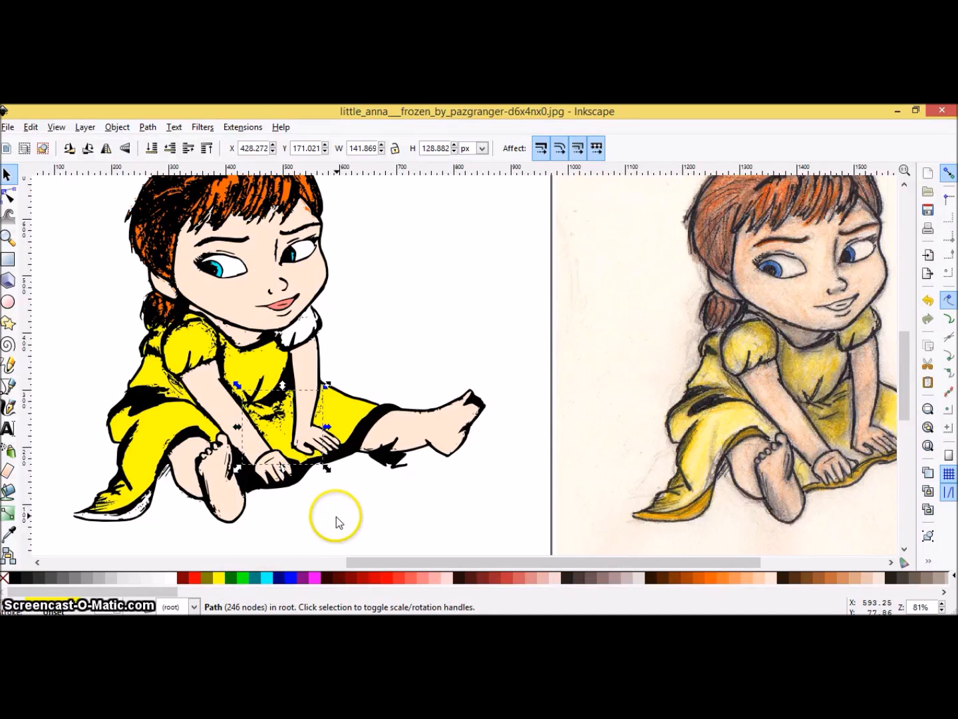
pyautogui.click(260, 501)
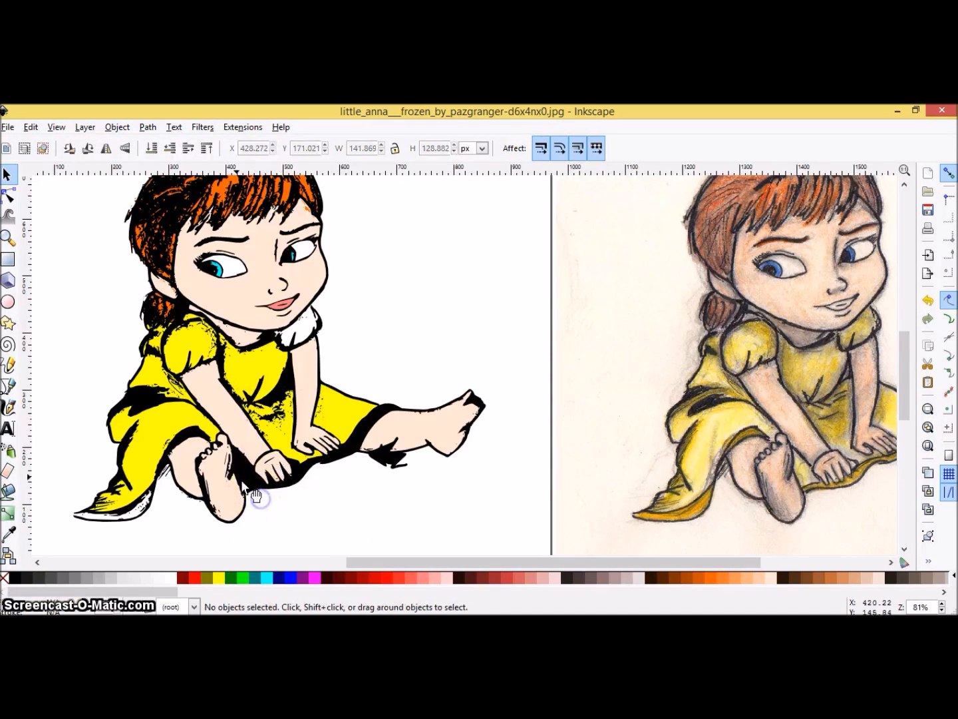
# Select the small fragments inside the dark skirt fold at the hip and delete them.
pyautogui.click(140, 399)
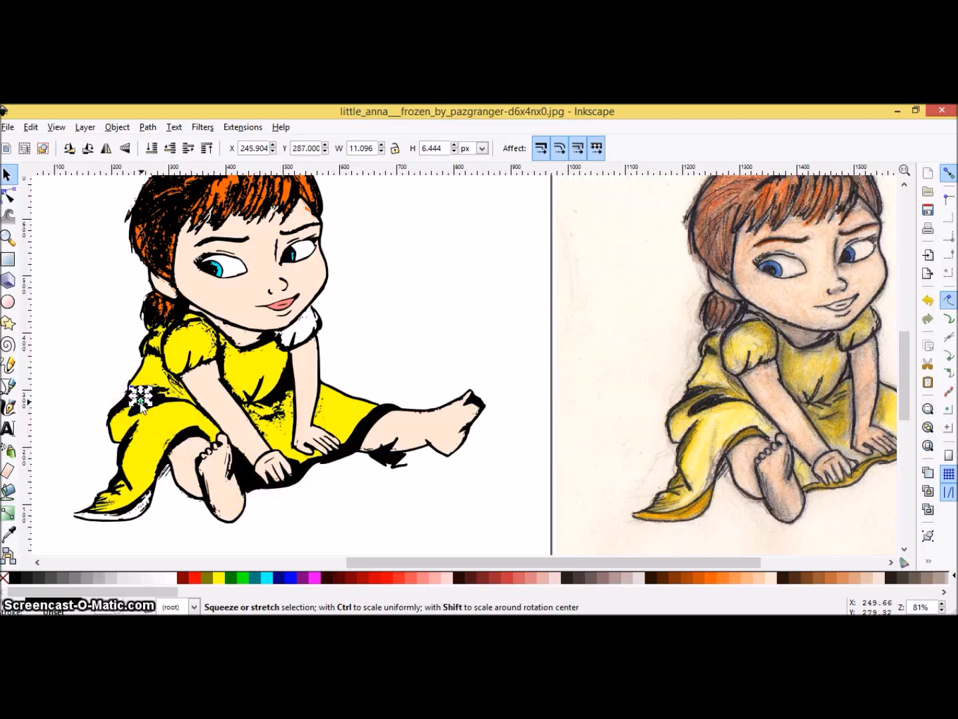
pyautogui.click(102, 381)
pyautogui.moveTo(141, 399); pyautogui.dragTo(183, 431)
pyautogui.click(222, 577)
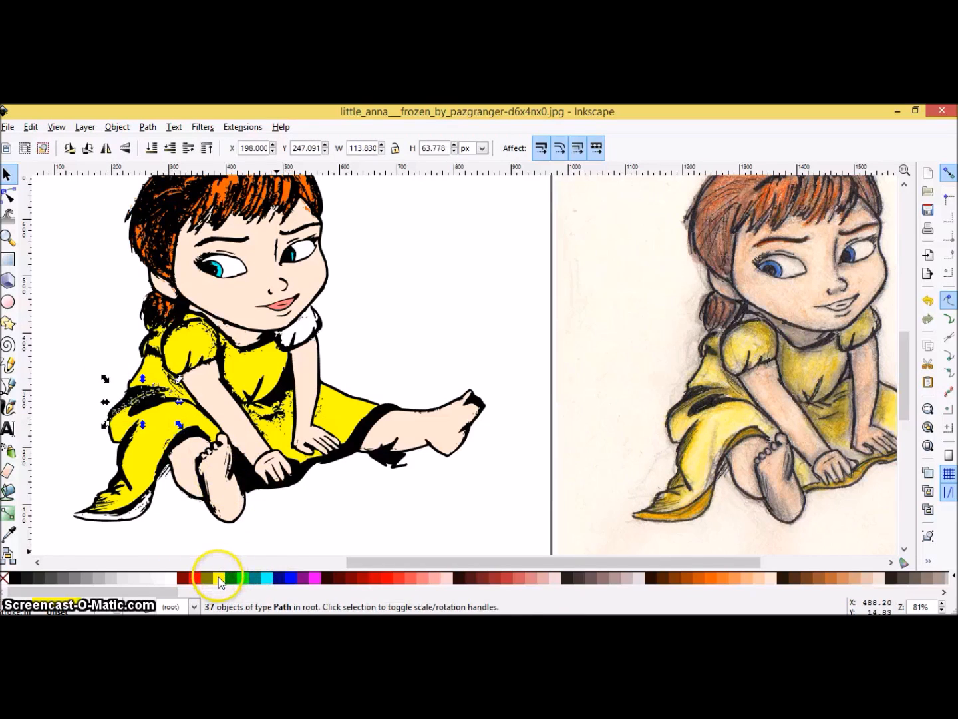
pyautogui.rightClick(135, 397)
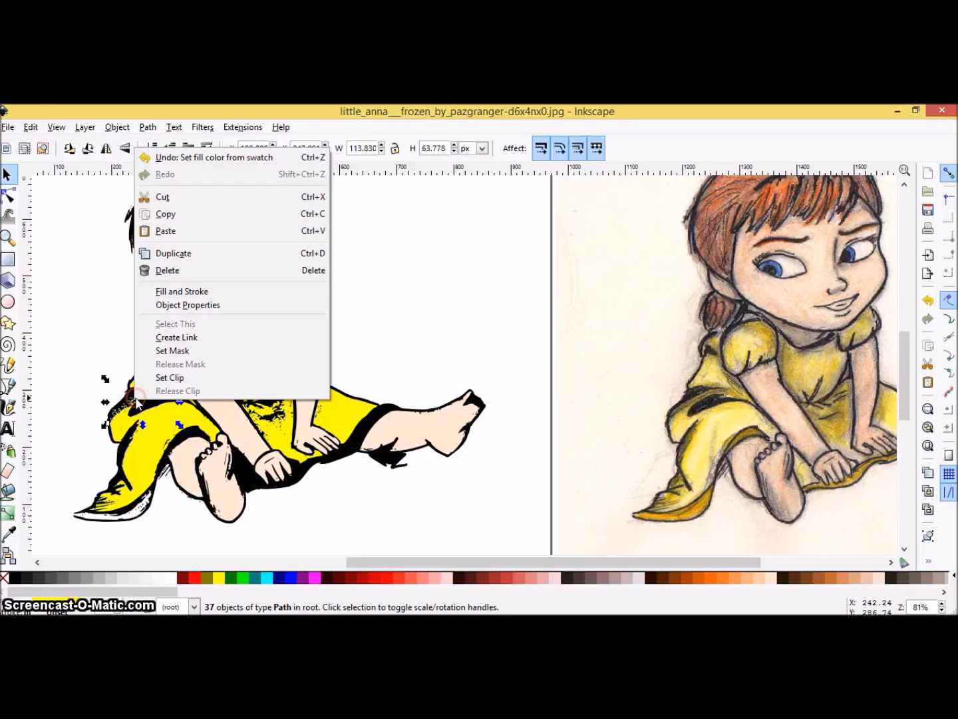
pyautogui.click(162, 272)
# Fill the skirt piece between the front foot and the neighbouring hand with yellow.
pyautogui.click(243, 471)
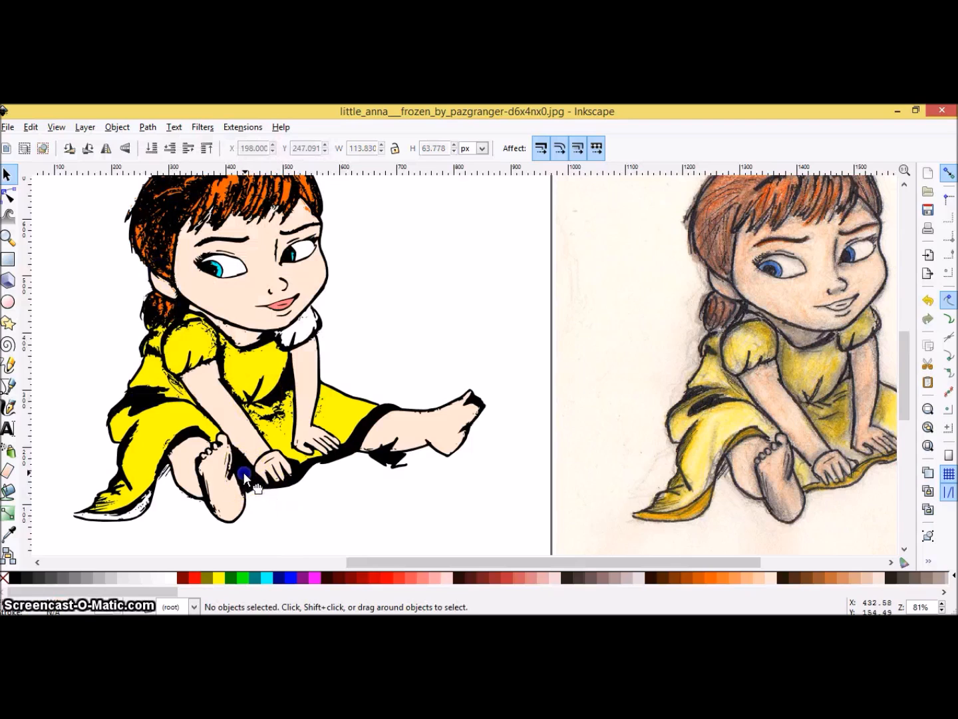
pyautogui.click(222, 576)
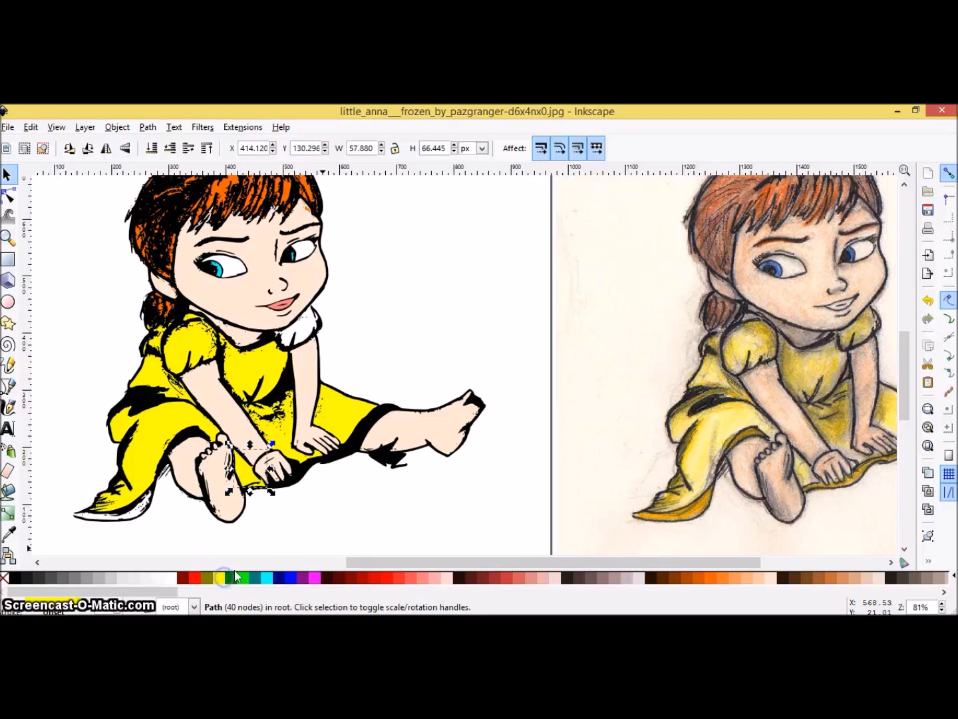
pyautogui.click(285, 482)
pyautogui.click(300, 467)
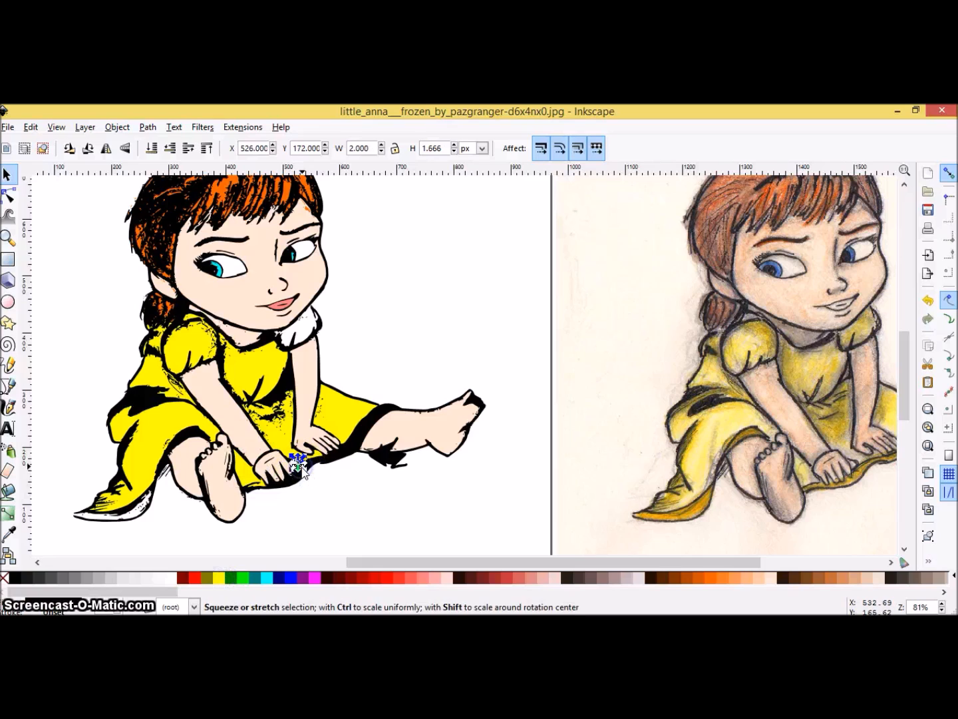
pyautogui.click(351, 448)
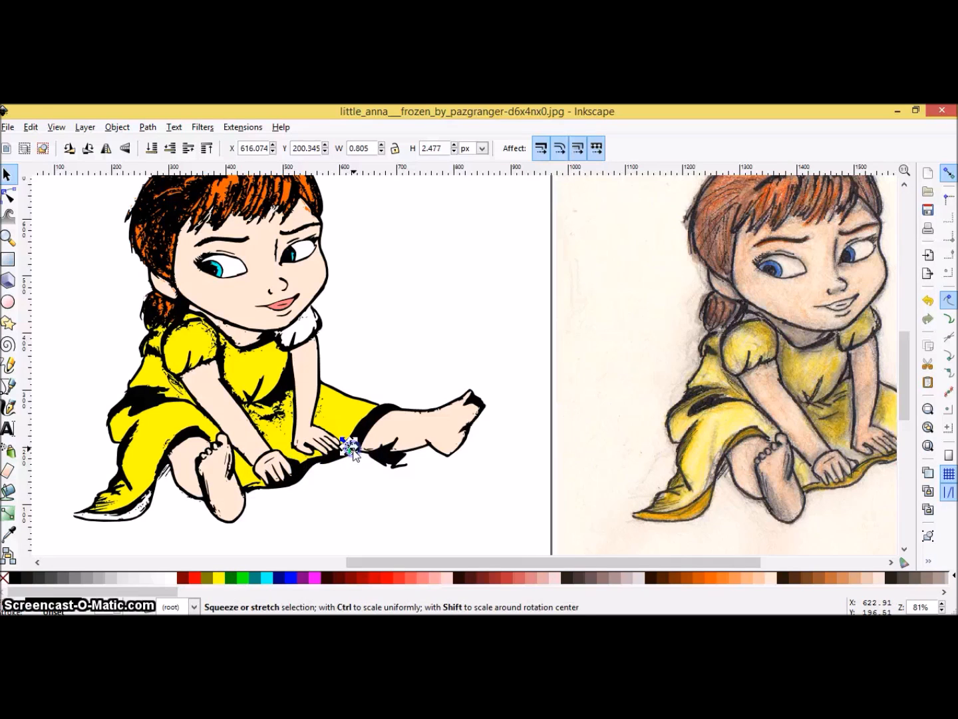
pyautogui.click(346, 524)
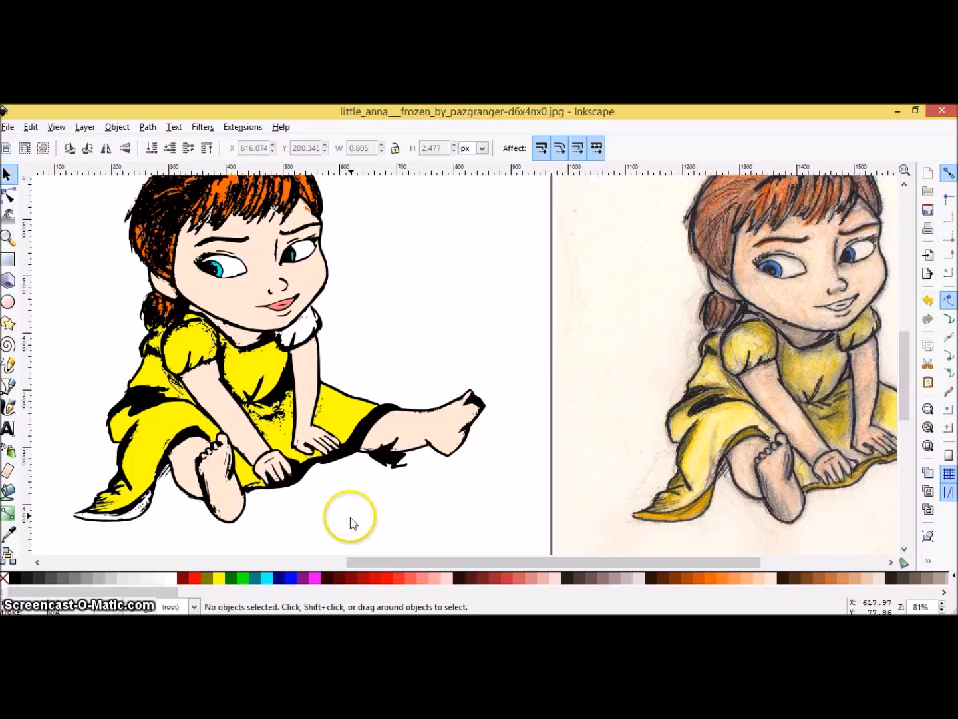
# Move the outstretched leg's skin shape aside and fill the small fragments in the dark hem above that leg with orange.
pyautogui.moveTo(417, 430); pyautogui.dragTo(471, 298)
pyautogui.moveTo(412, 398); pyautogui.dragTo(350, 421)
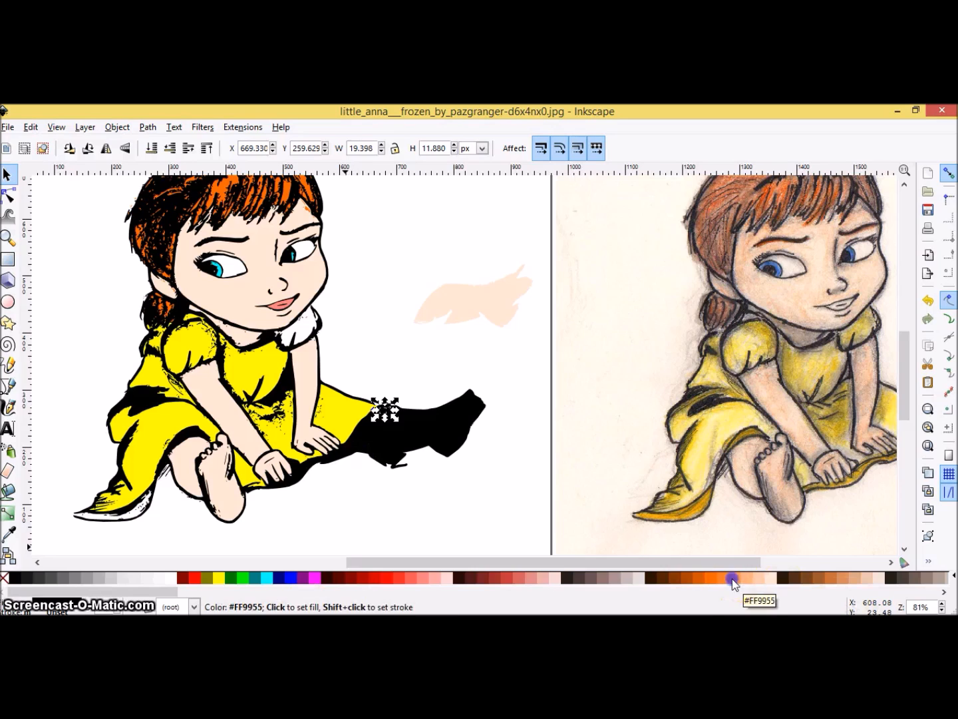
pyautogui.click(450, 526)
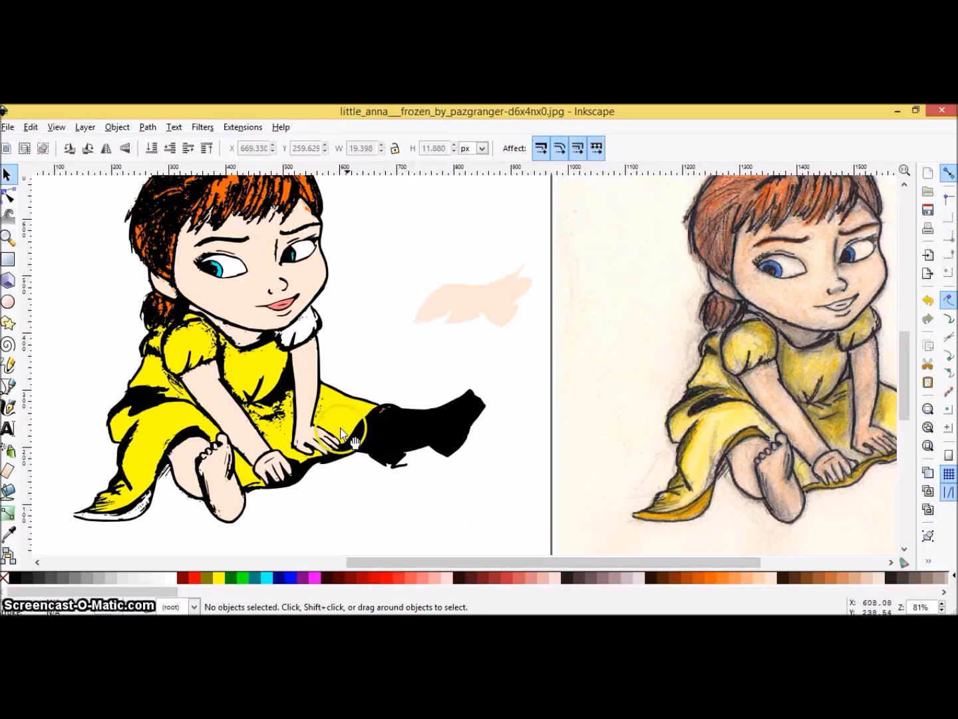
pyautogui.moveTo(356, 470); pyautogui.dragTo(357, 459)
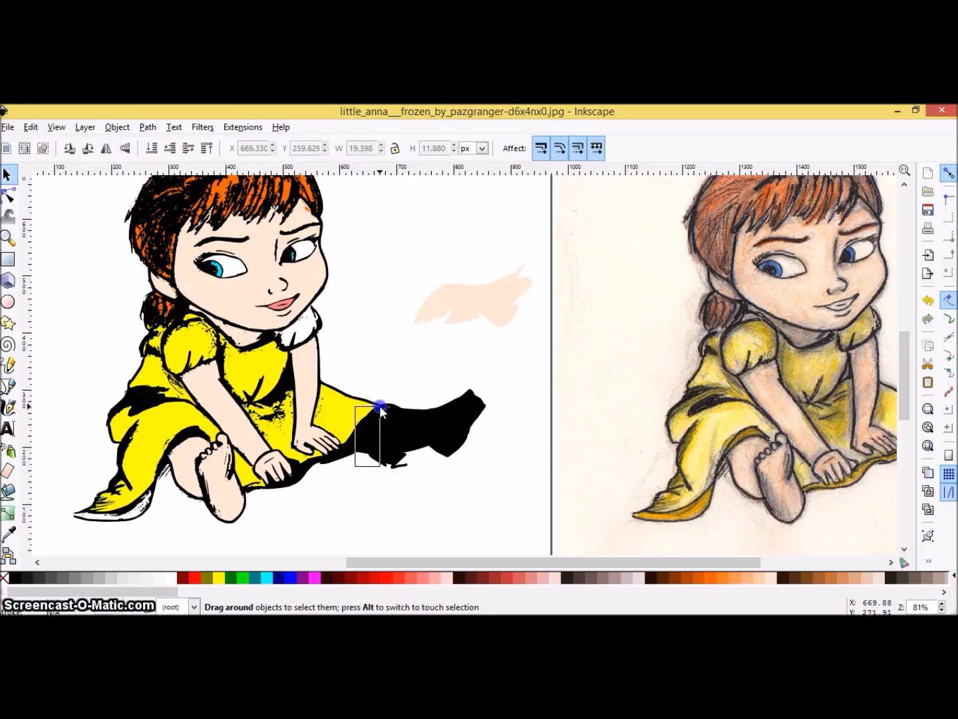
pyautogui.moveTo(381, 410); pyautogui.dragTo(380, 407)
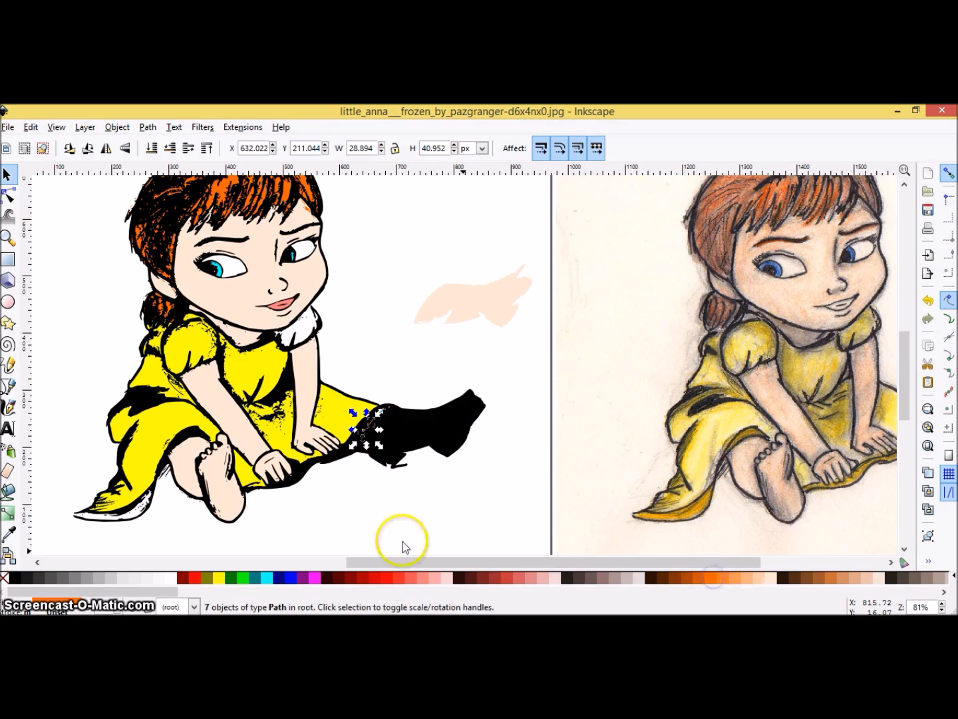
pyautogui.click(350, 512)
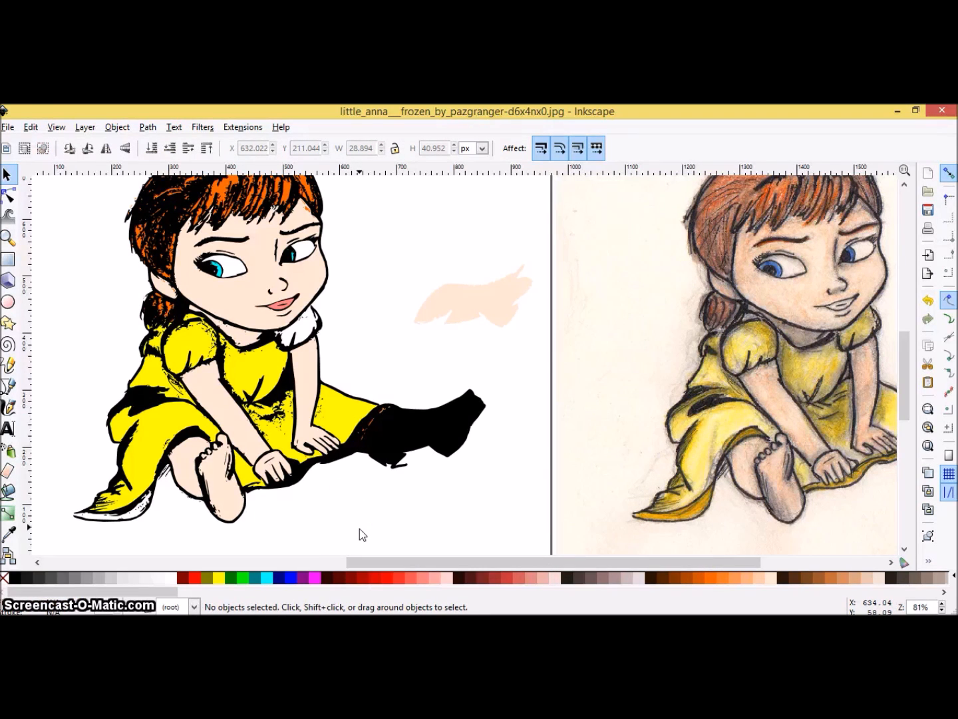
# Fill the remaining white sleeve with the paint bucket and colour the new shape yellow.
pyautogui.click(295, 336)
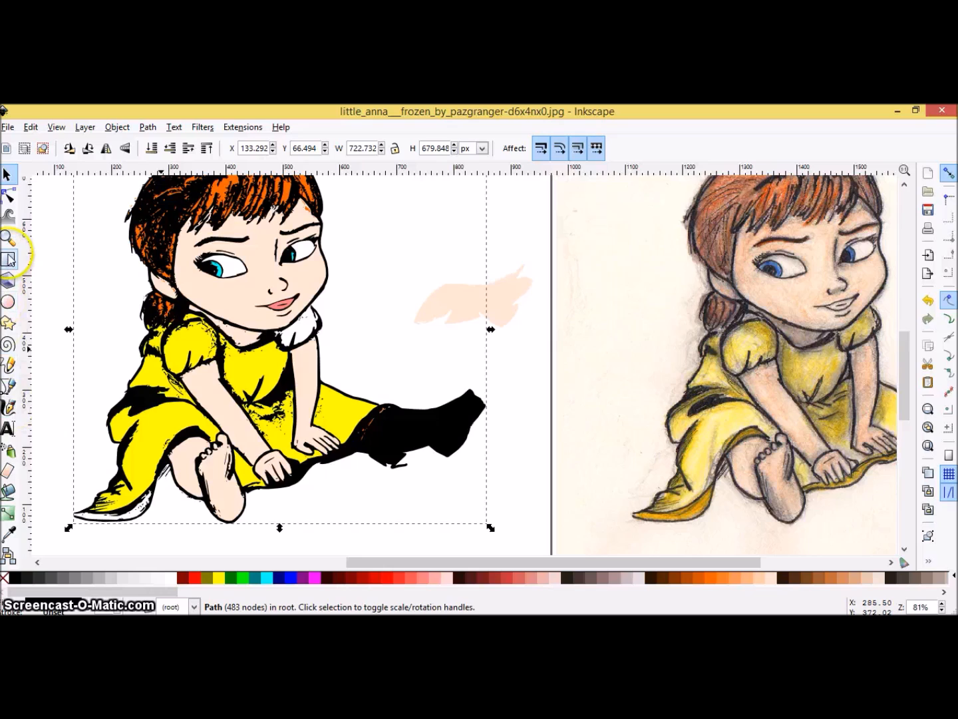
pyautogui.click(9, 491)
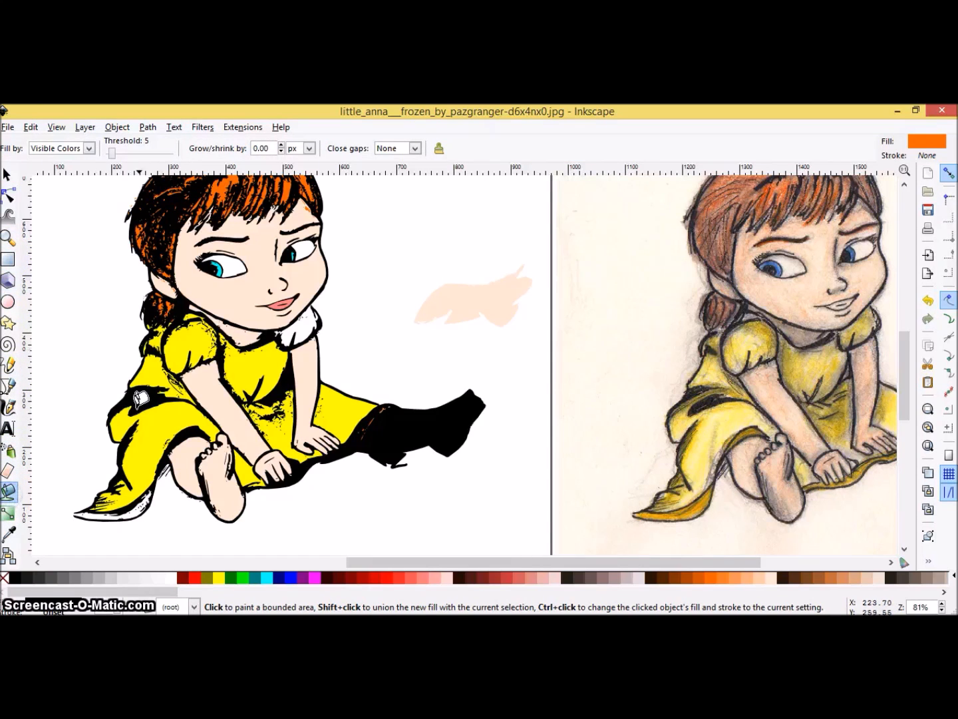
pyautogui.click(307, 320)
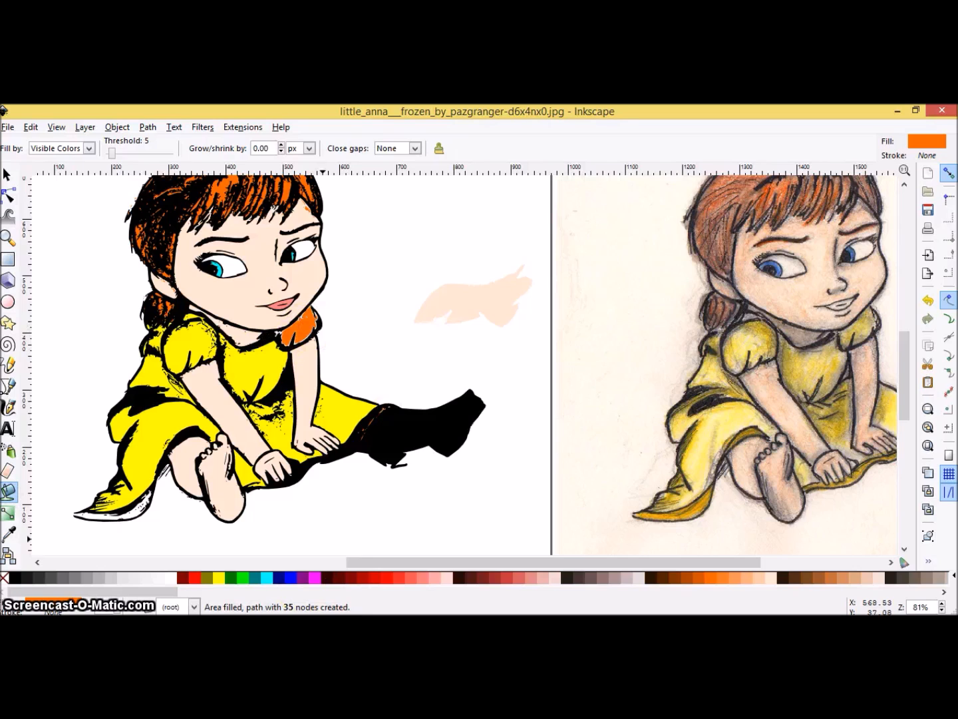
pyautogui.click(218, 578)
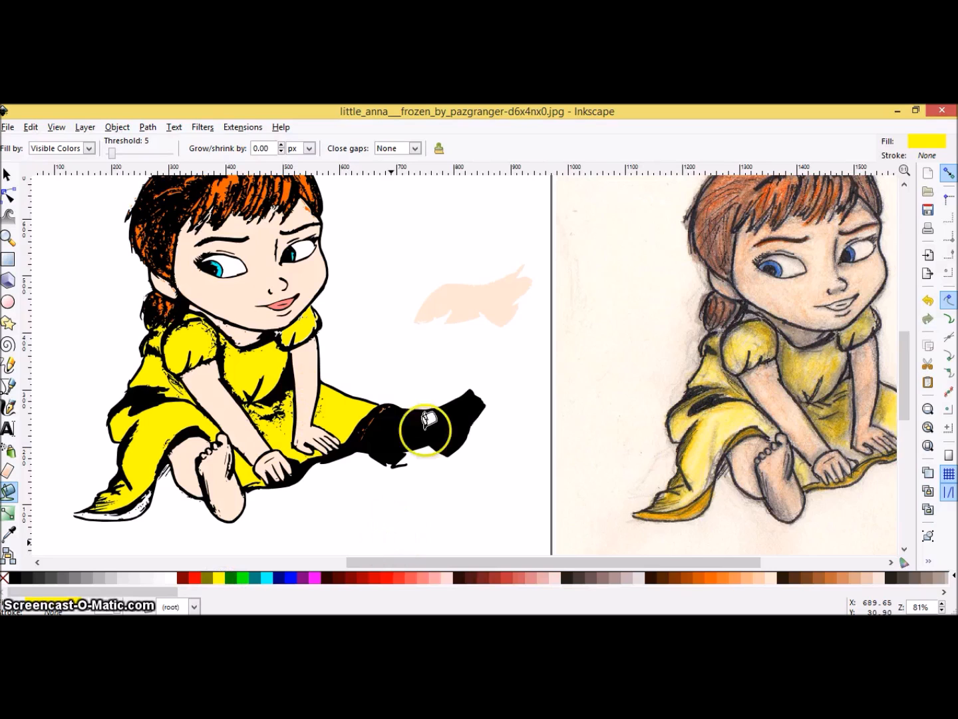
# Move the skin shape back onto the outstretched leg and fill the small toe fragments of its foot with a pale colour.
pyautogui.click(7, 175)
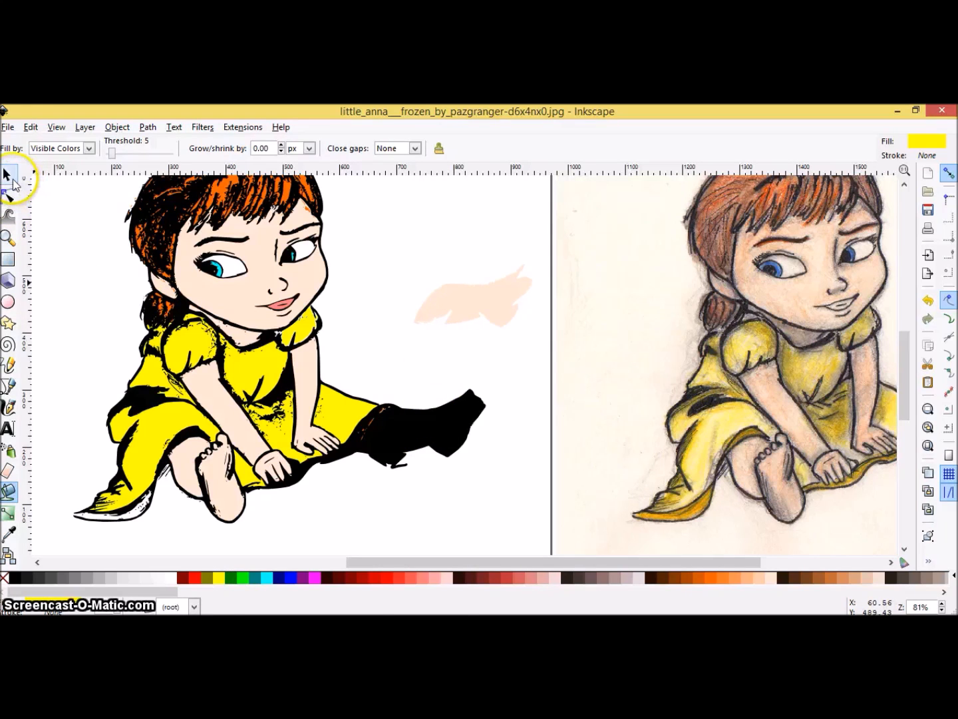
pyautogui.moveTo(506, 310); pyautogui.dragTo(440, 437)
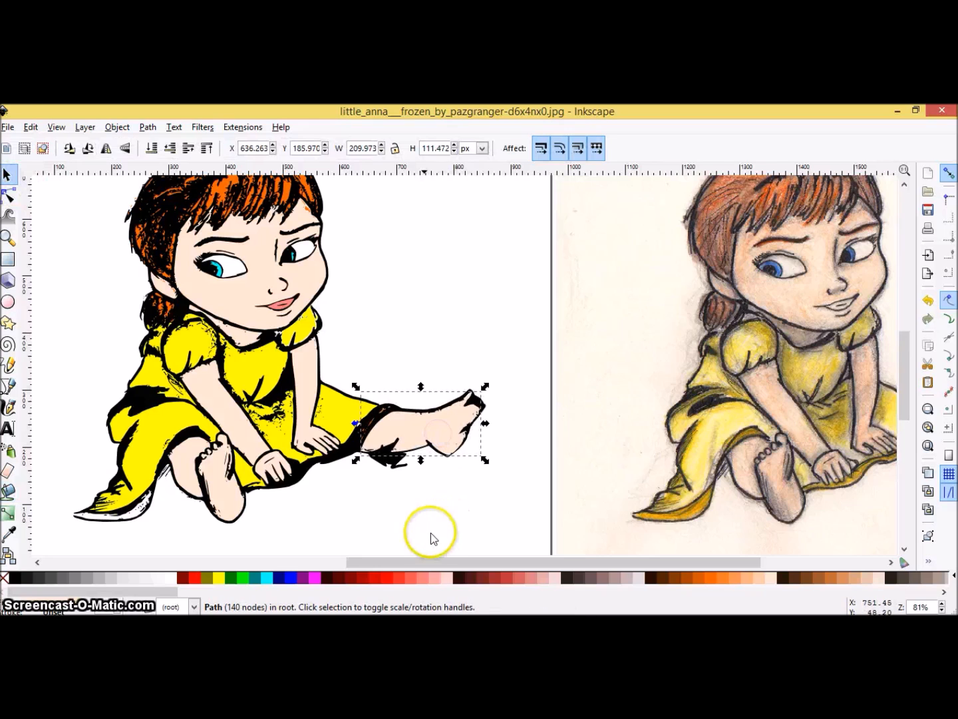
pyautogui.moveTo(402, 562)
pyautogui.mouseDown()
pyautogui.moveTo(506, 565)
pyautogui.moveTo(411, 565)
pyautogui.mouseUp()
pyautogui.click(454, 401)
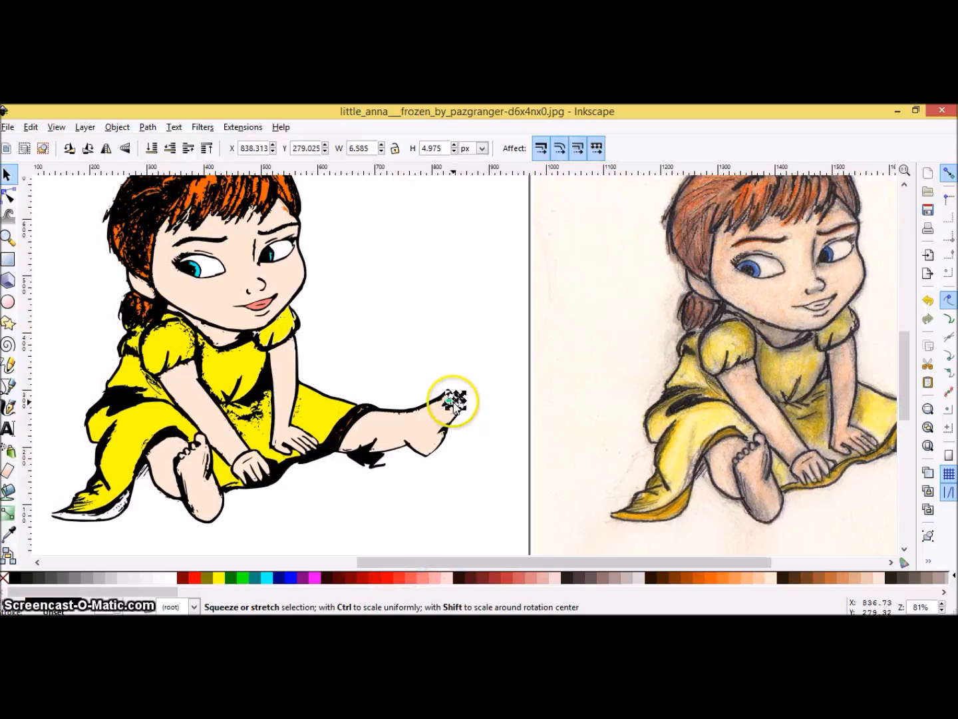
pyautogui.click(479, 386)
pyautogui.moveTo(446, 386); pyautogui.dragTo(480, 433)
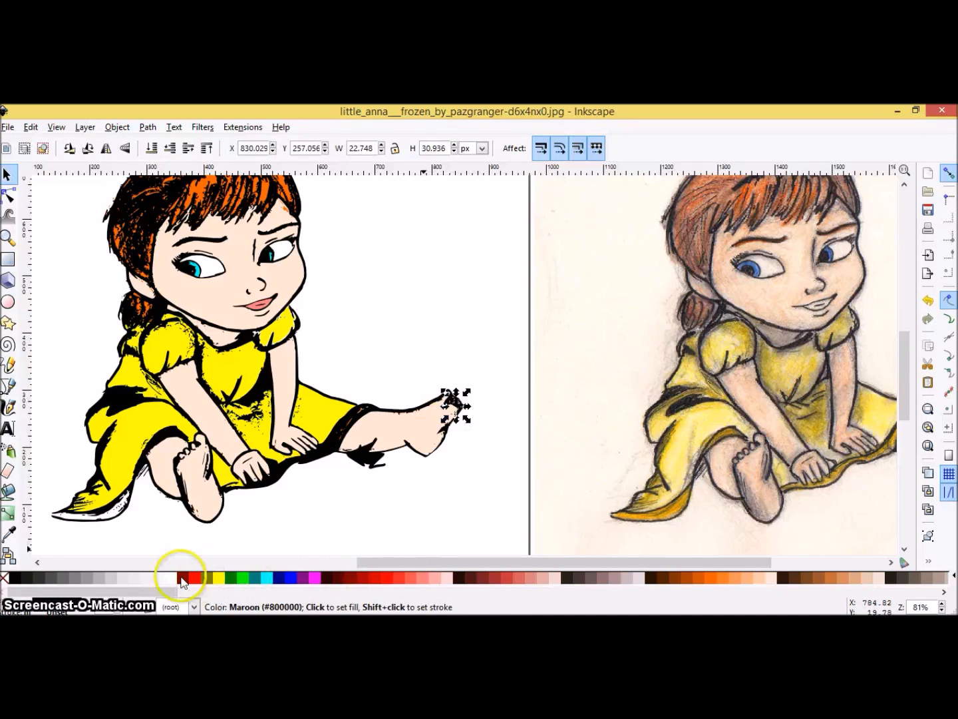
pyautogui.click(469, 483)
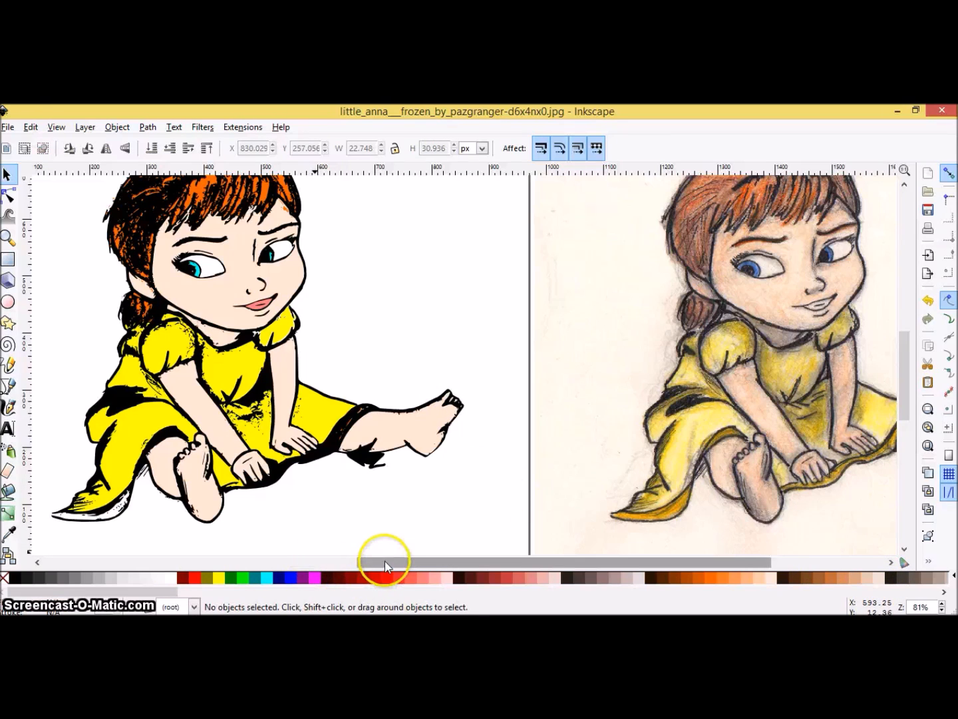
# Draw a small closed four-cornered patch with the Bezier pen across the open tip of the skirt's white hem and fill it black.
pyautogui.moveTo(387, 562); pyautogui.dragTo(328, 563)
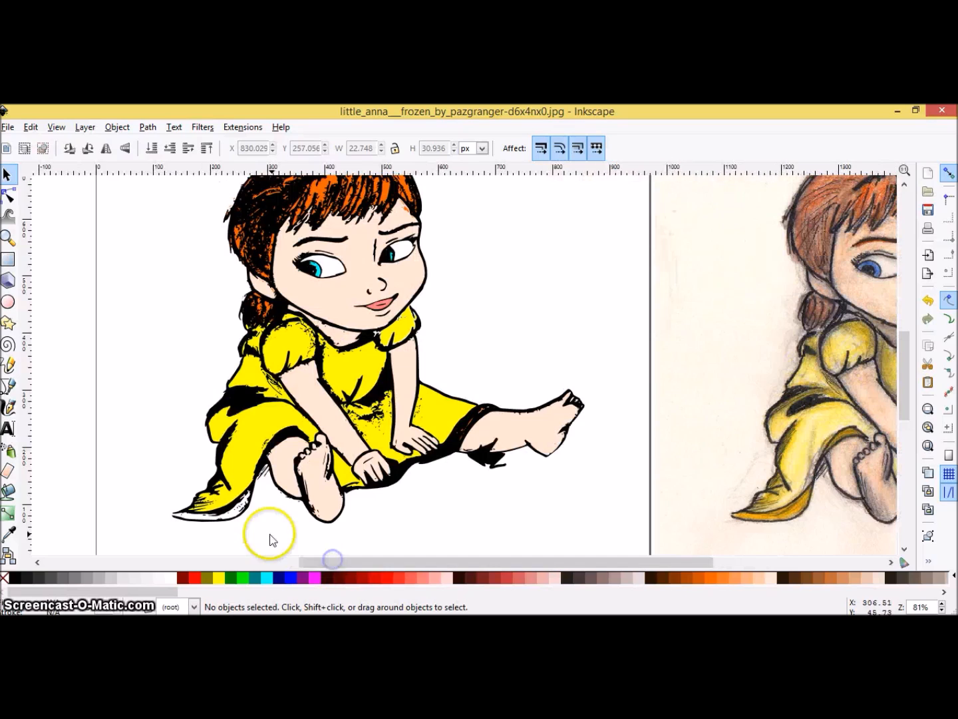
pyautogui.click(236, 516)
pyautogui.click(222, 544)
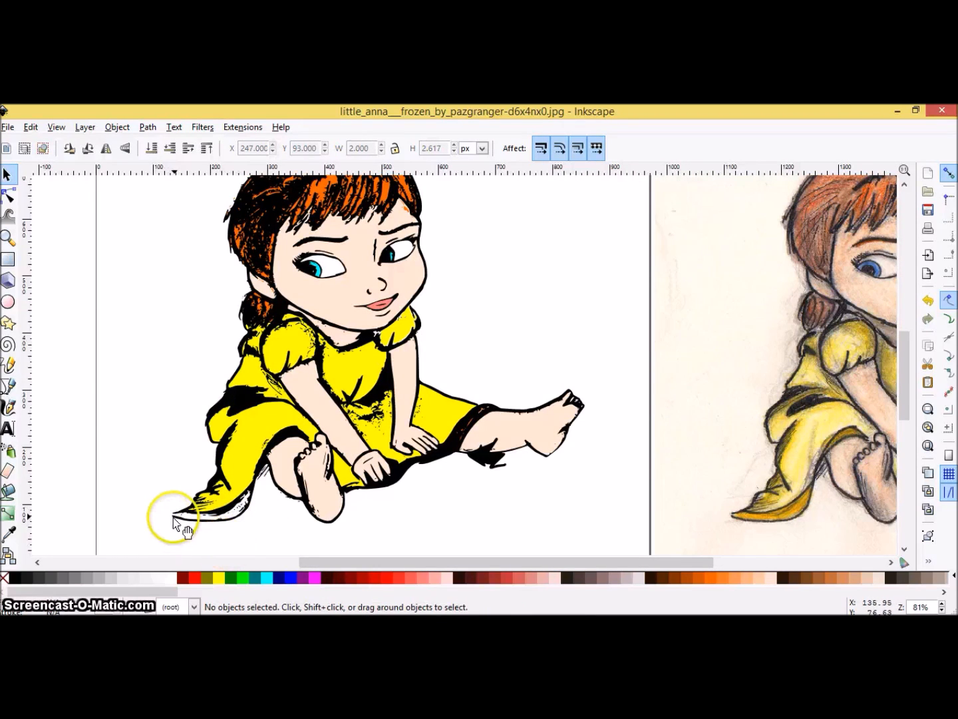
pyautogui.click(8, 236)
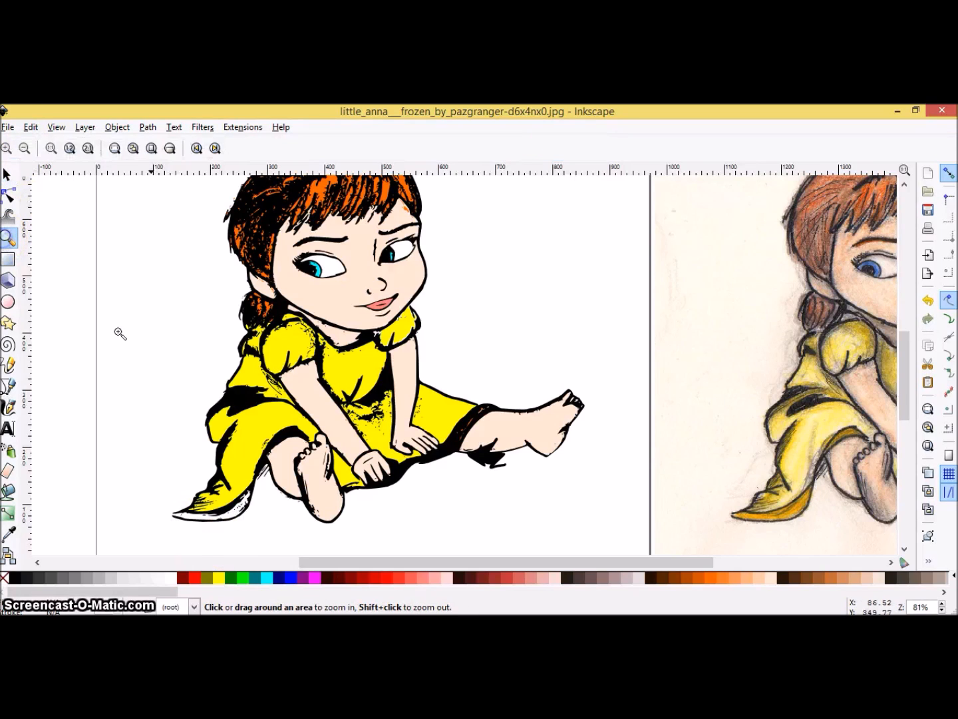
pyautogui.click(170, 517)
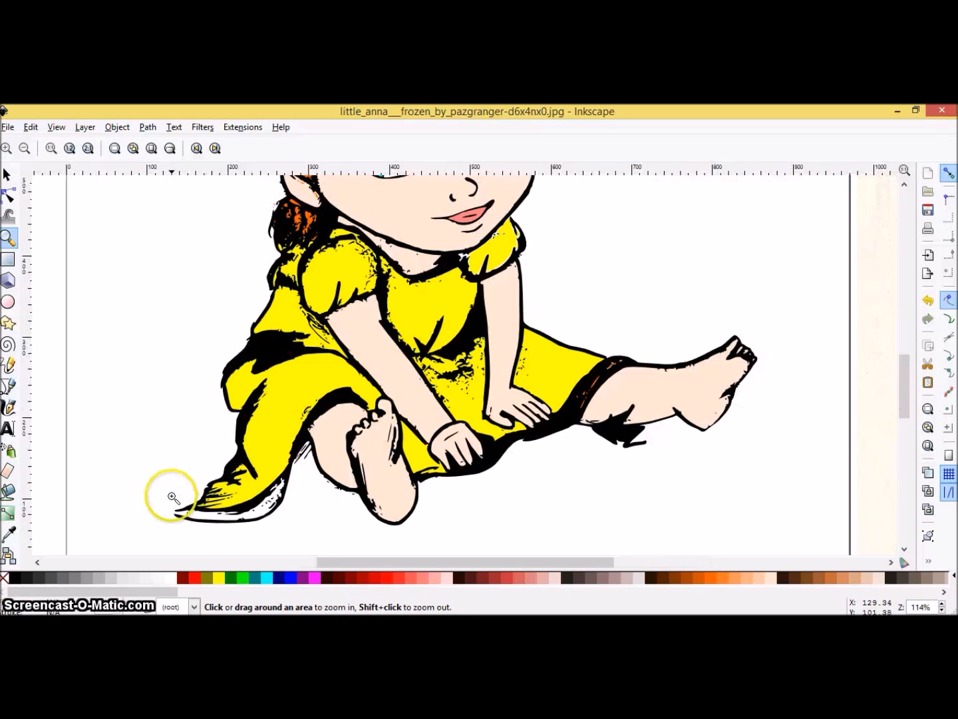
pyautogui.click(184, 516)
pyautogui.click(185, 517)
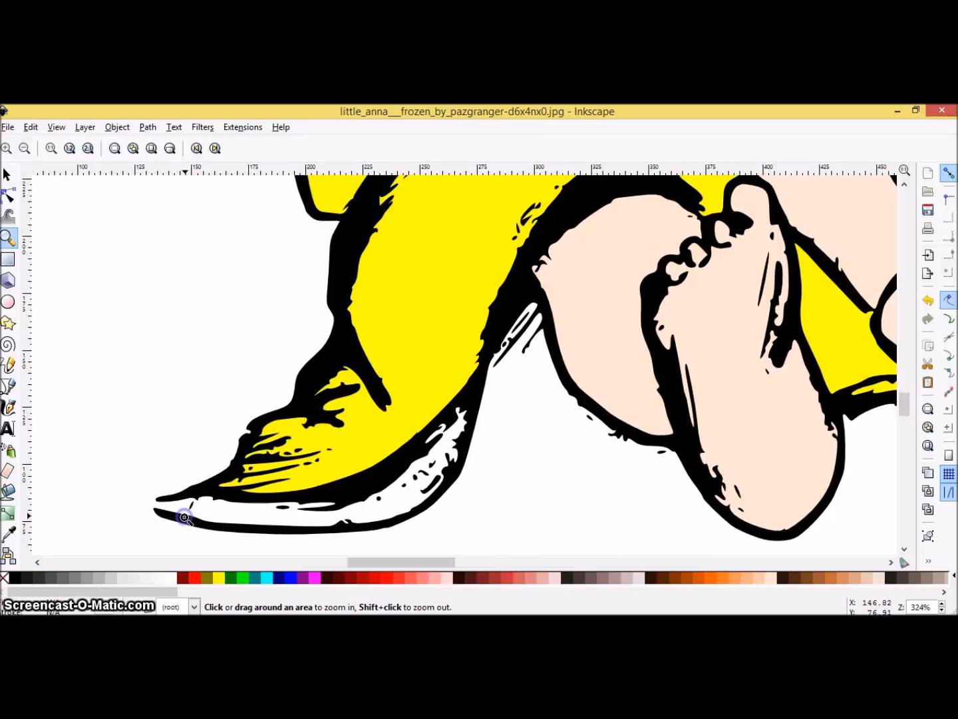
pyautogui.click(156, 516)
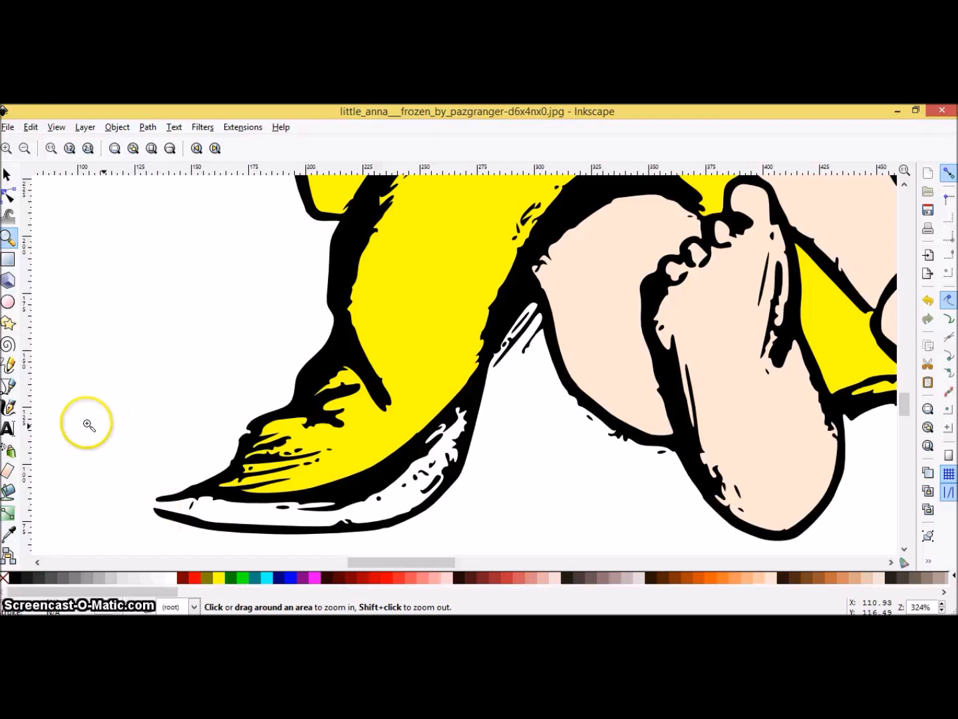
pyautogui.click(9, 388)
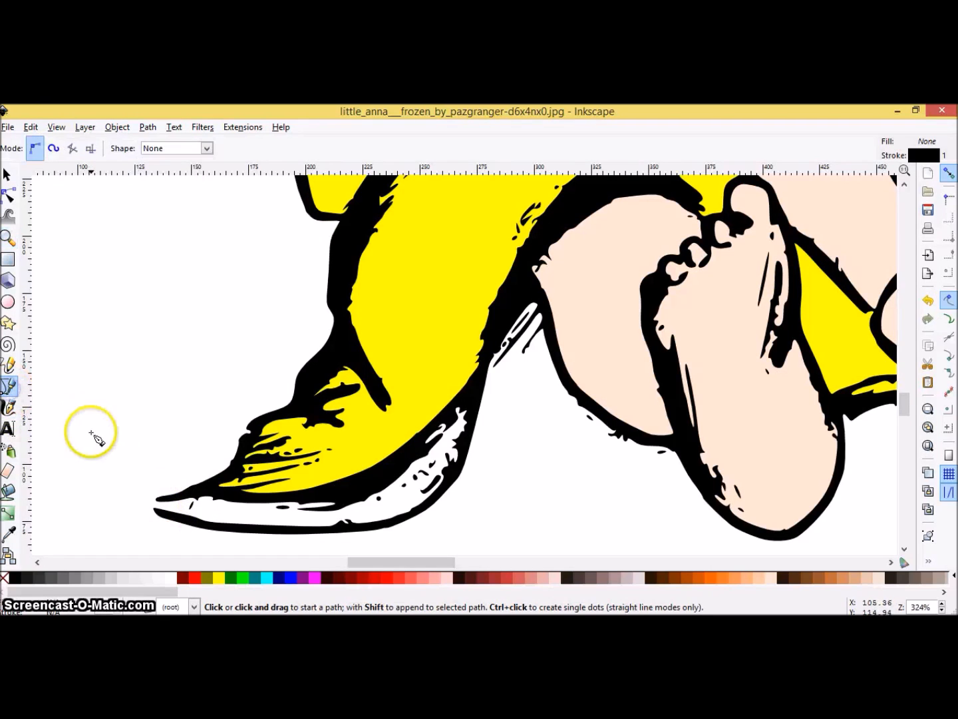
pyautogui.click(160, 499)
pyautogui.click(163, 514)
pyautogui.click(154, 512)
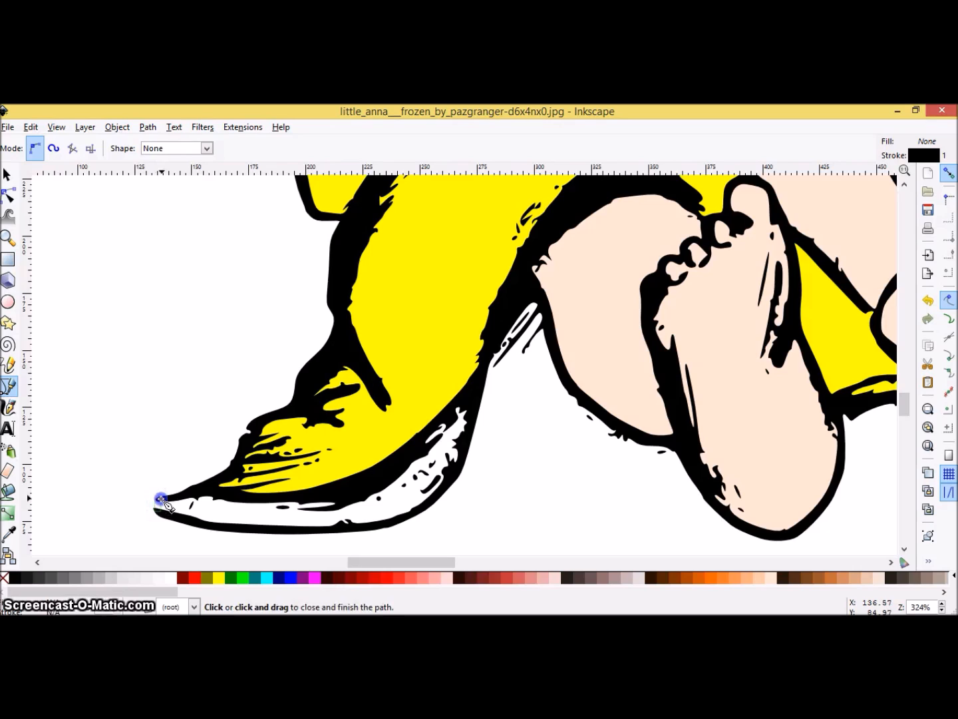
pyautogui.click(157, 500)
pyautogui.click(48, 607)
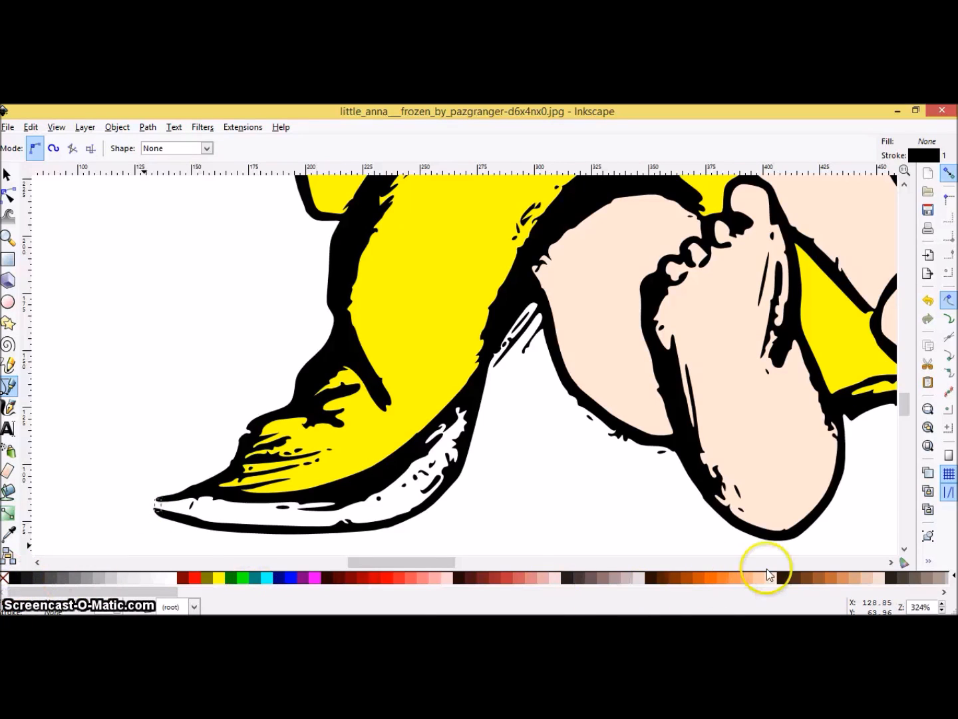
pyautogui.click(10, 578)
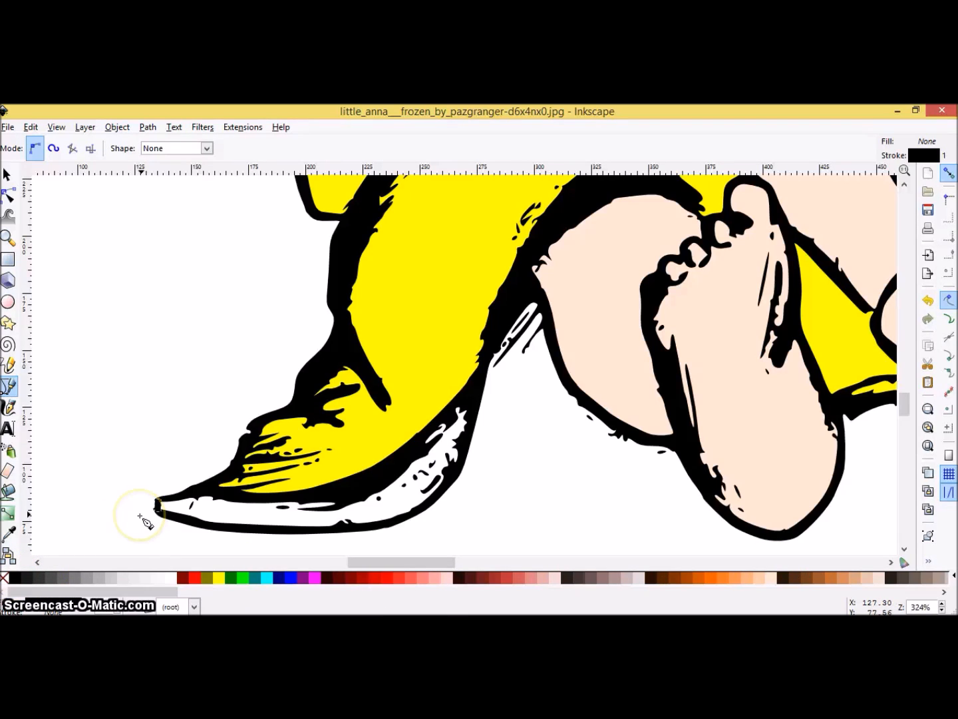
# Reshape the black patch by adjusting its nodes and curving its sides so it follows the outline around the hem's tip.
pyautogui.click(8, 237)
pyautogui.click(161, 507)
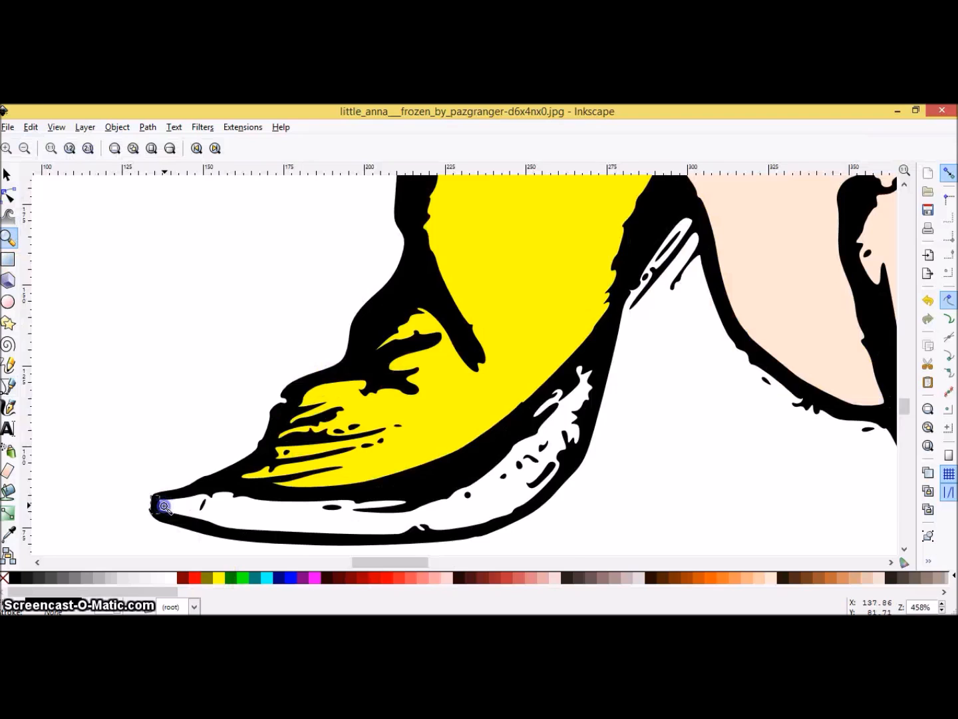
pyautogui.click(165, 507)
pyautogui.click(165, 539)
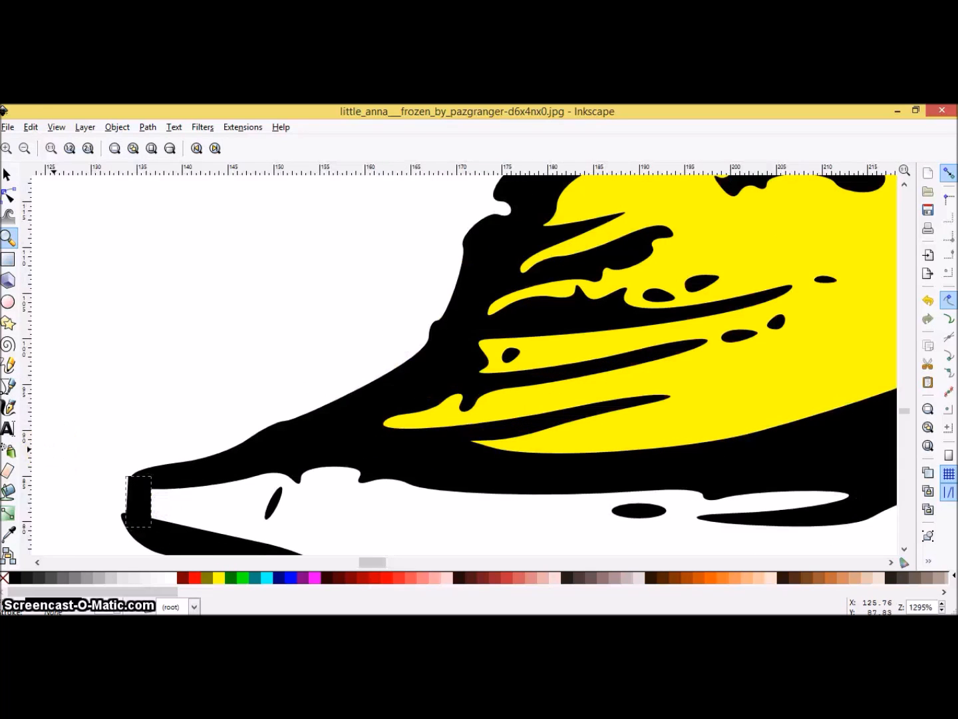
pyautogui.click(8, 196)
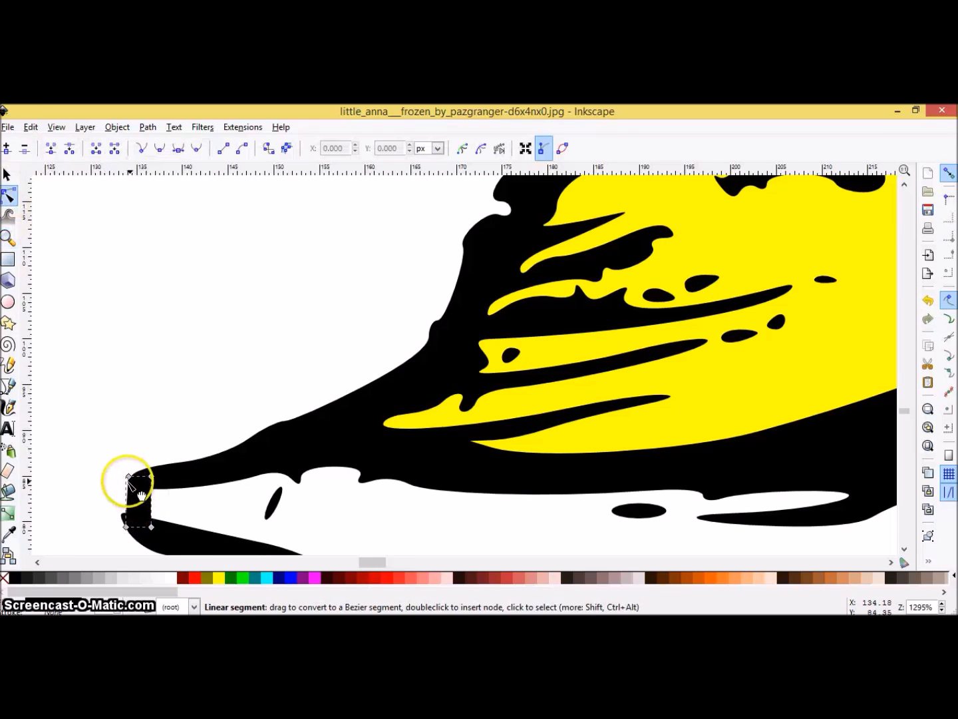
pyautogui.moveTo(129, 479); pyautogui.dragTo(122, 517)
pyautogui.click(127, 528)
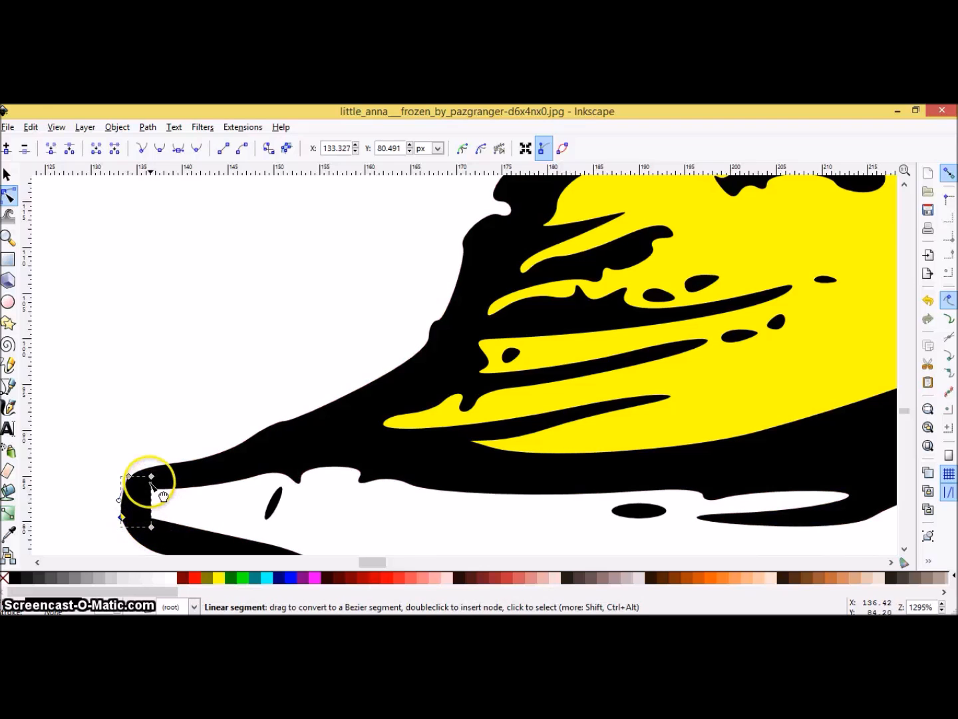
pyautogui.moveTo(153, 477); pyautogui.dragTo(132, 498)
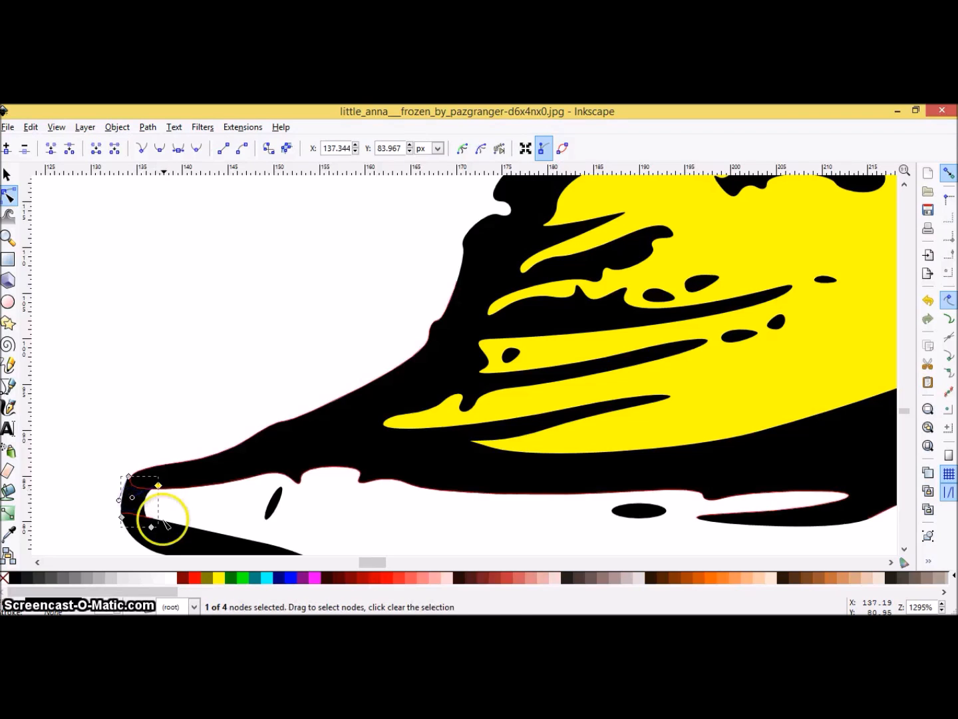
# Select the patch together with the figure's black outline and merge them into one path with Union.
pyautogui.click(8, 174)
pyautogui.keyDown('shift'); pyautogui.click(279, 454); pyautogui.keyUp('shift')
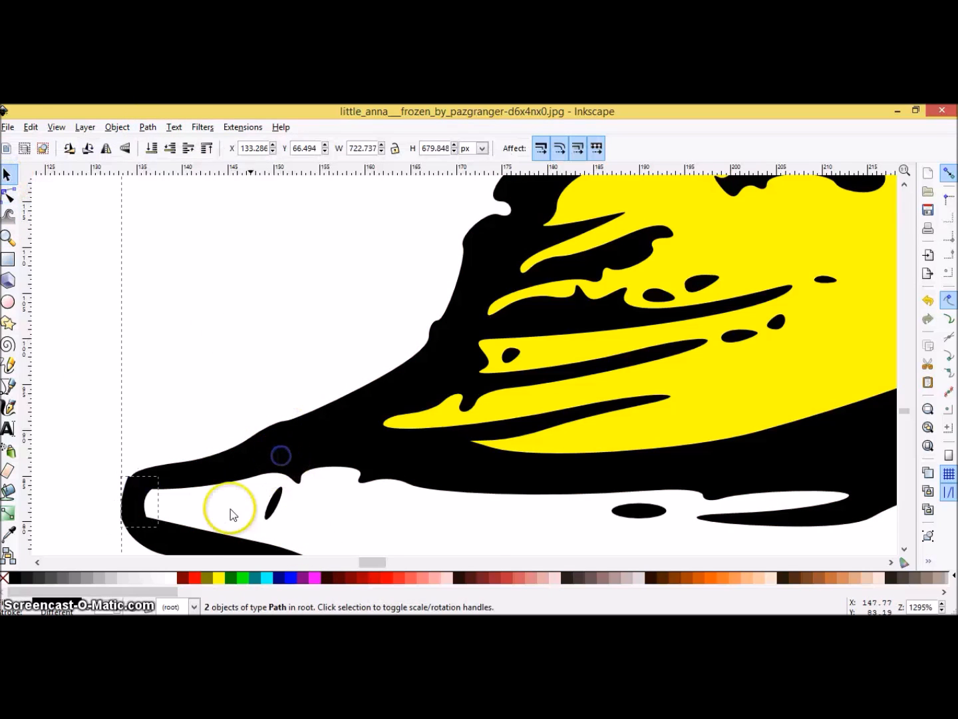
pyautogui.keyDown('shift'); pyautogui.click(196, 547); pyautogui.keyUp('shift')
pyautogui.keyDown('shift'); pyautogui.click(197, 547); pyautogui.keyUp('shift')
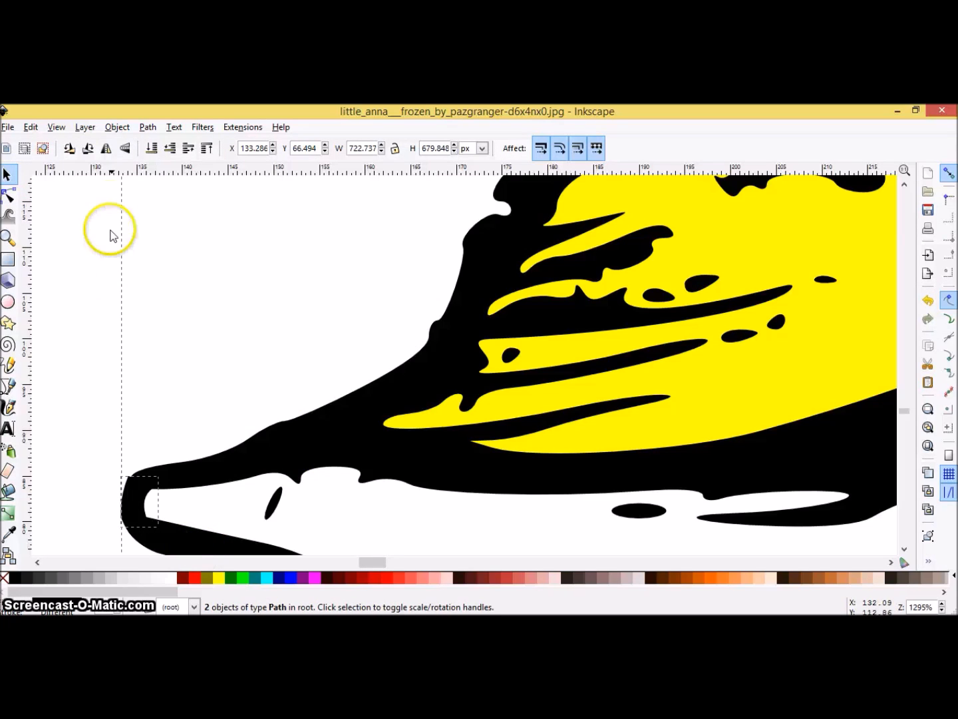
pyautogui.click(148, 126)
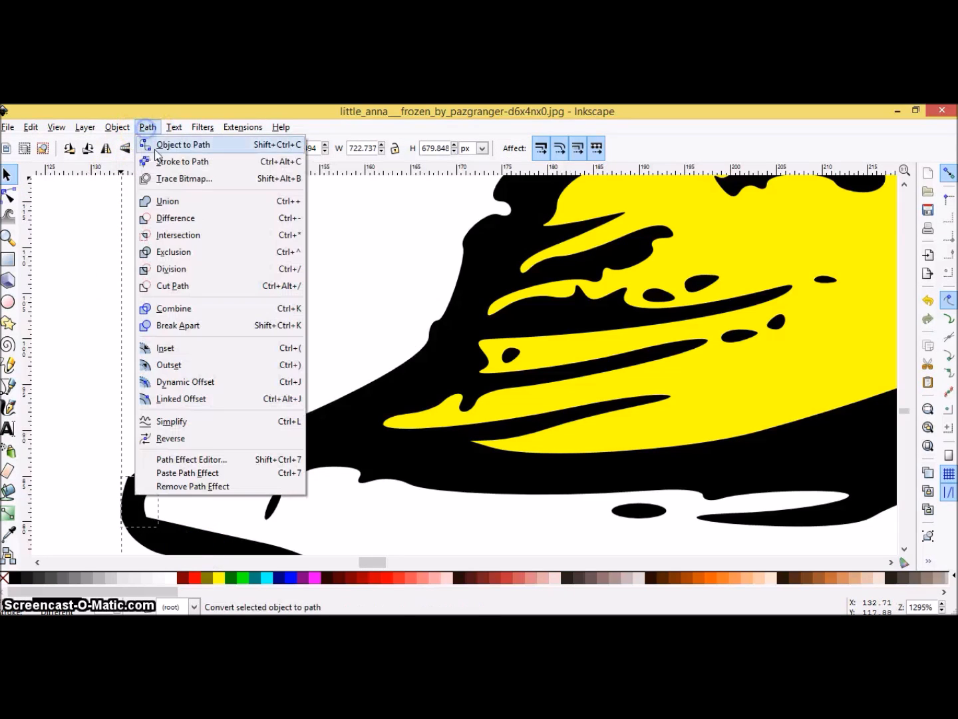
pyautogui.click(164, 199)
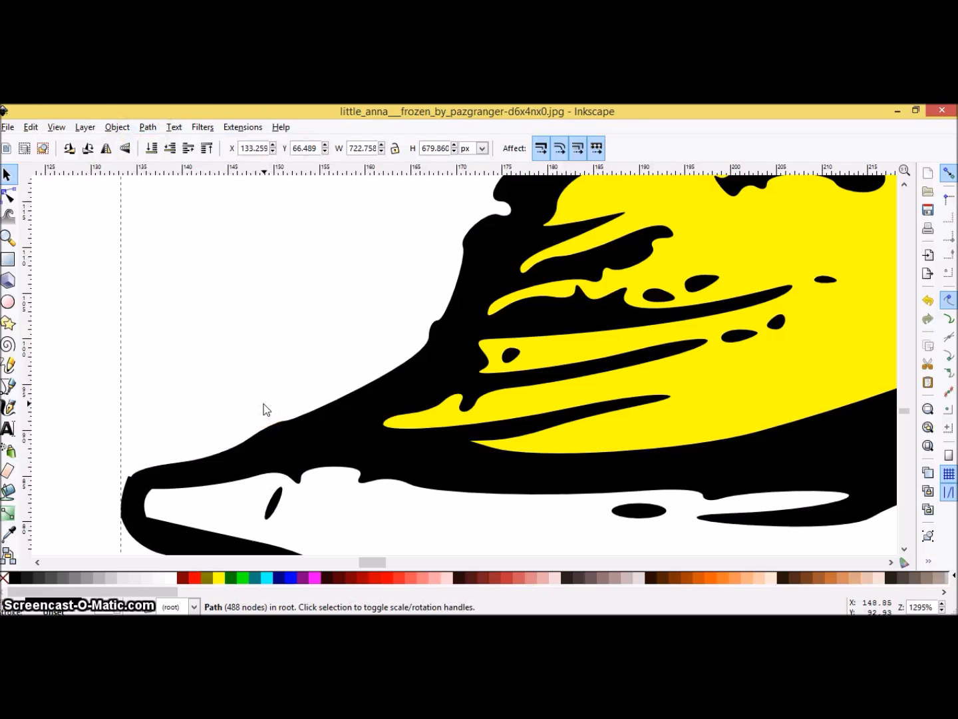
# Fill the white hem at the skirt's pointed tip with orange using the paint bucket, undoing the recolouring of the selected outline.
pyautogui.click(9, 237)
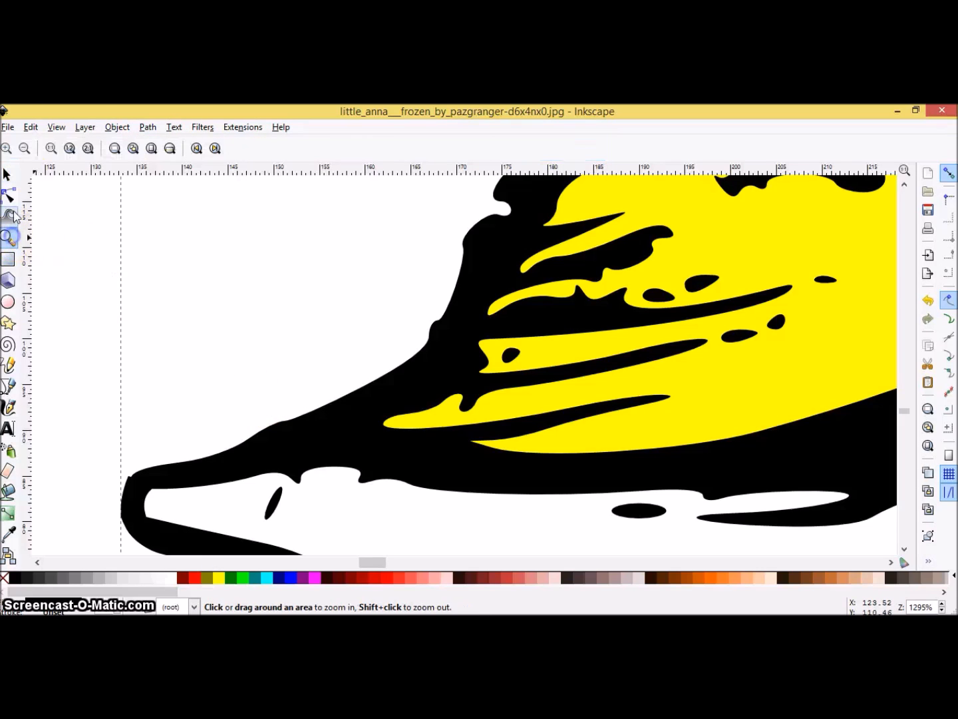
pyautogui.click(25, 148)
pyautogui.click(25, 149)
pyautogui.click(26, 149)
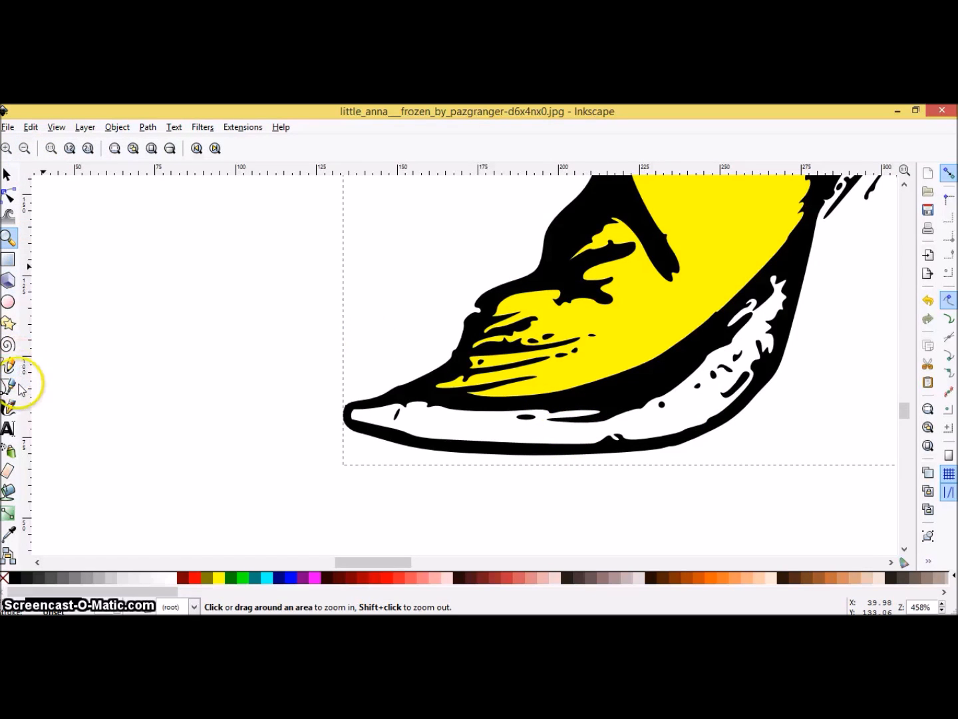
pyautogui.click(8, 491)
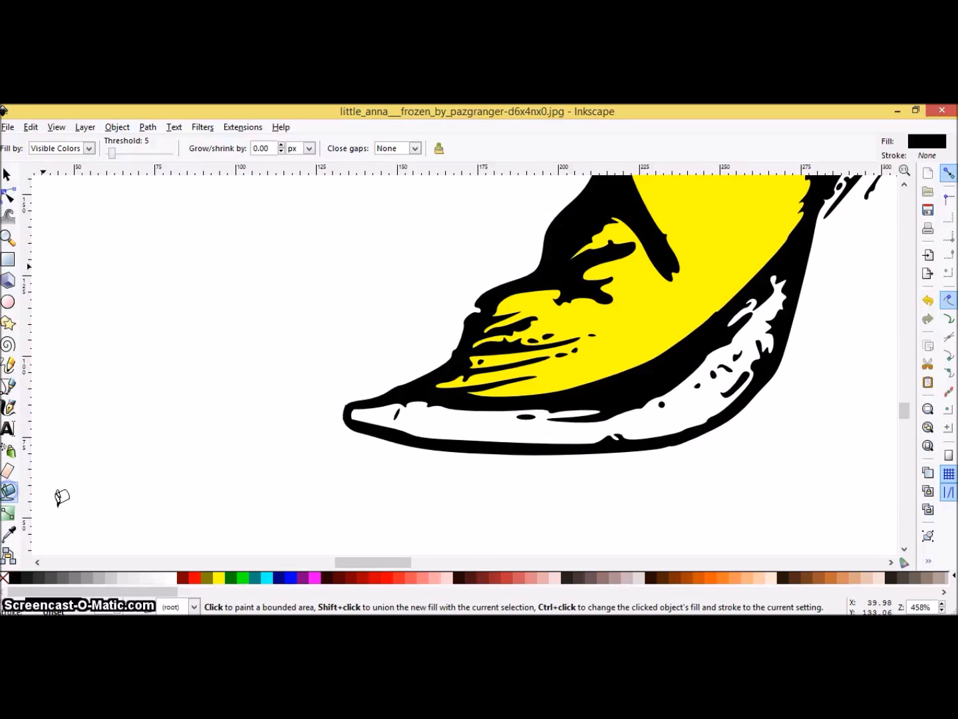
pyautogui.click(713, 578)
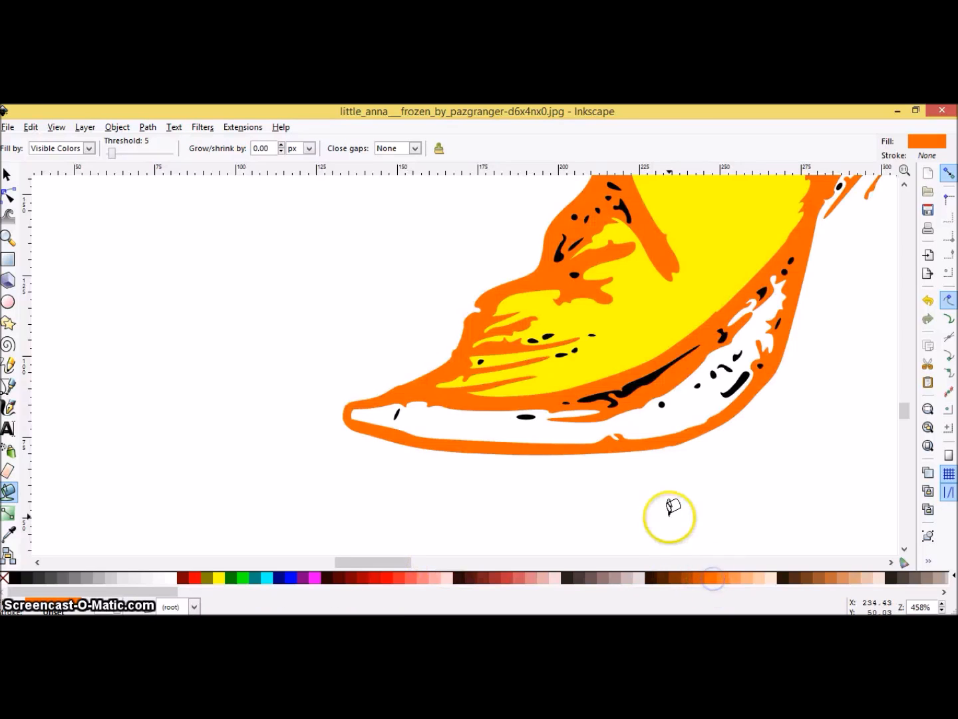
pyautogui.click(30, 126)
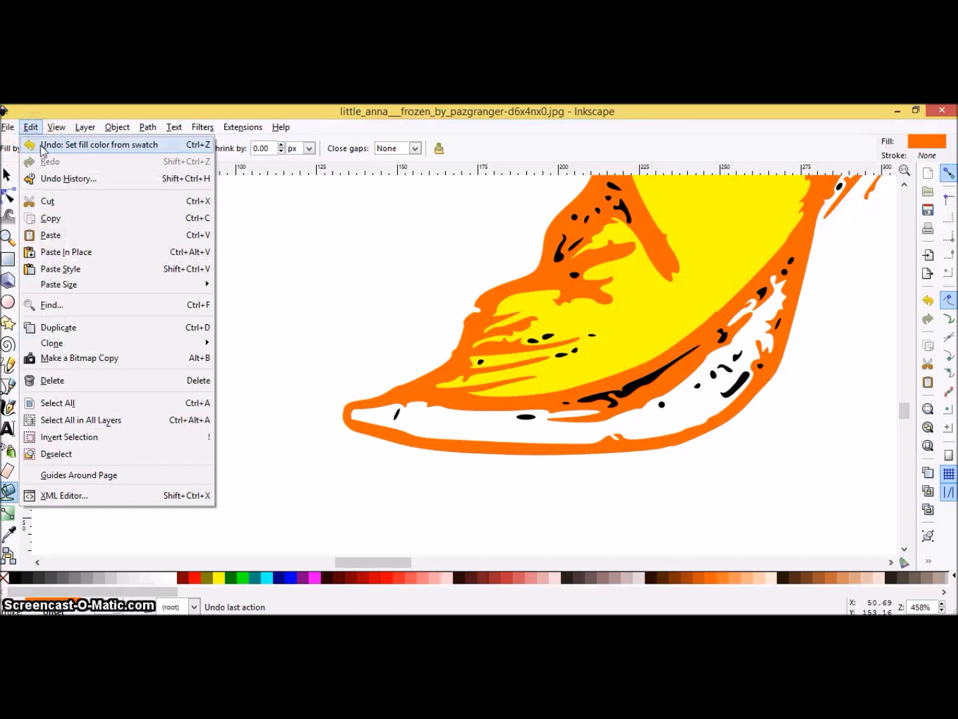
pyautogui.click(42, 145)
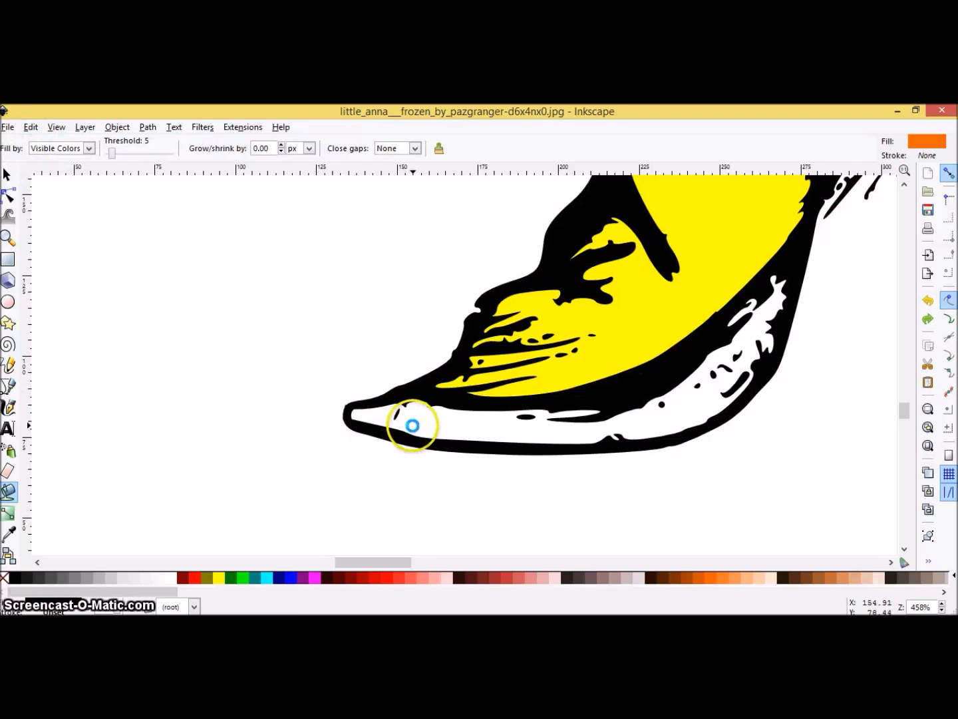
pyautogui.click(413, 425)
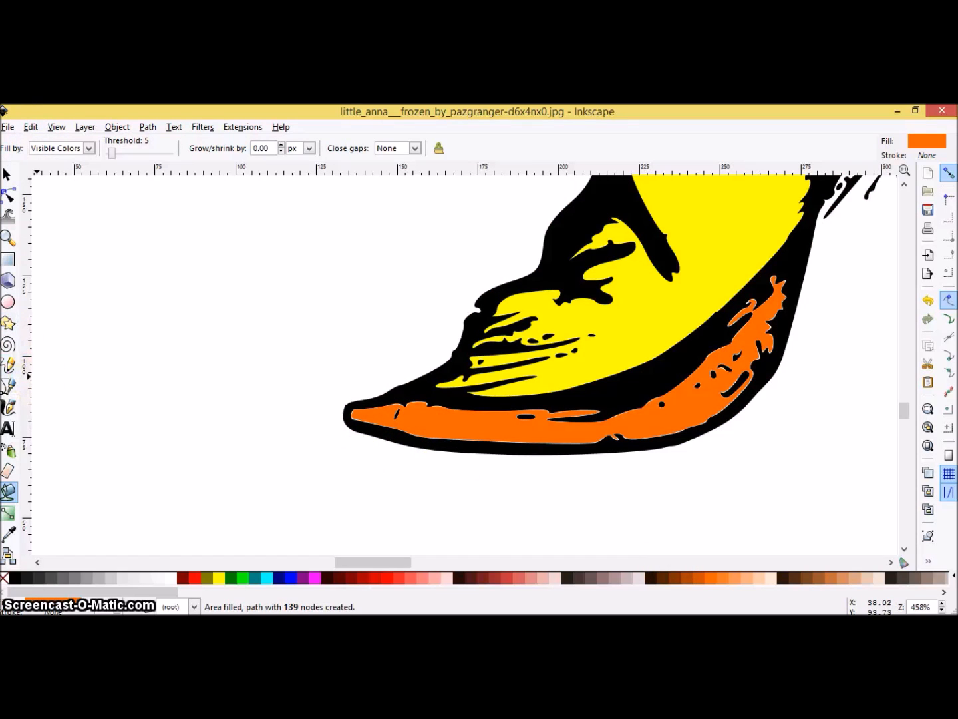
# Examine the whole coloured figure beside the original drawing for areas that still differ.
pyautogui.click(10, 238)
pyautogui.click(24, 147)
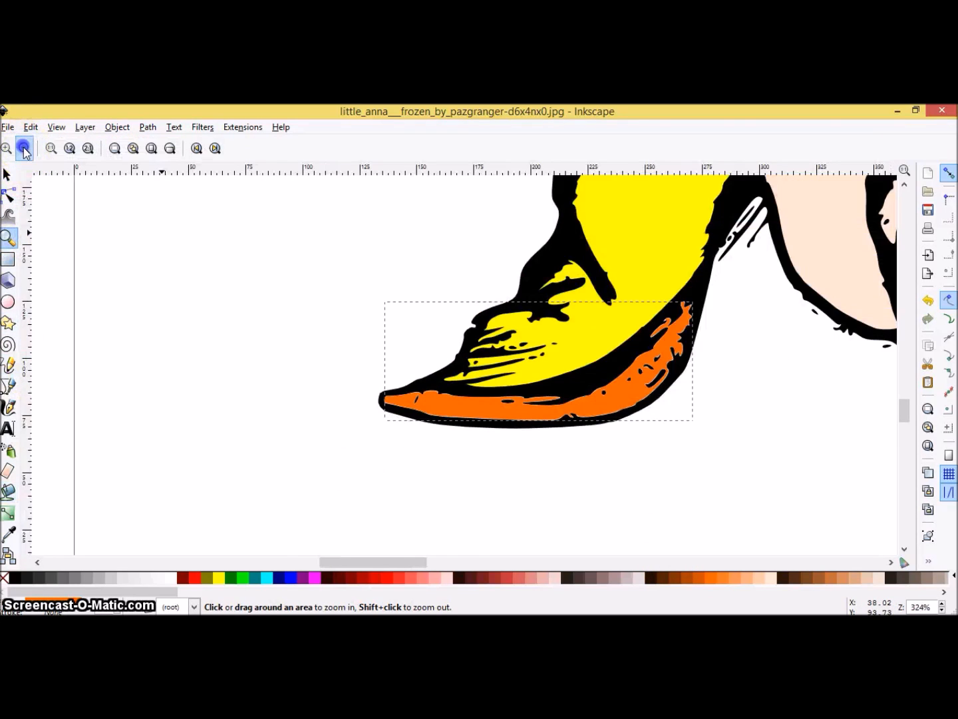
pyautogui.click(24, 148)
pyautogui.click(24, 147)
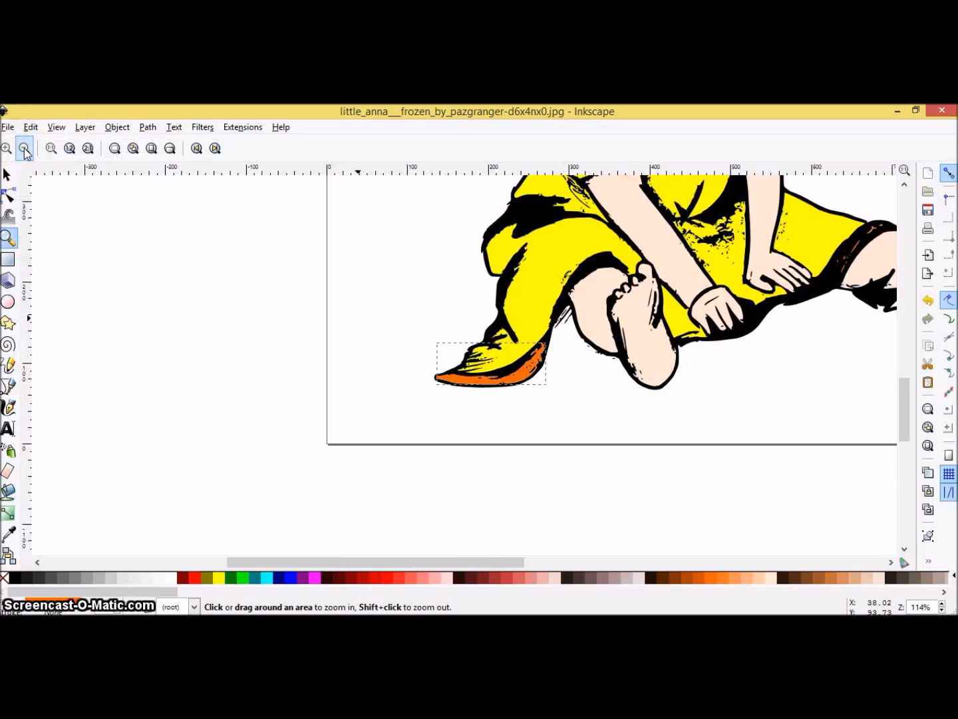
pyautogui.click(24, 148)
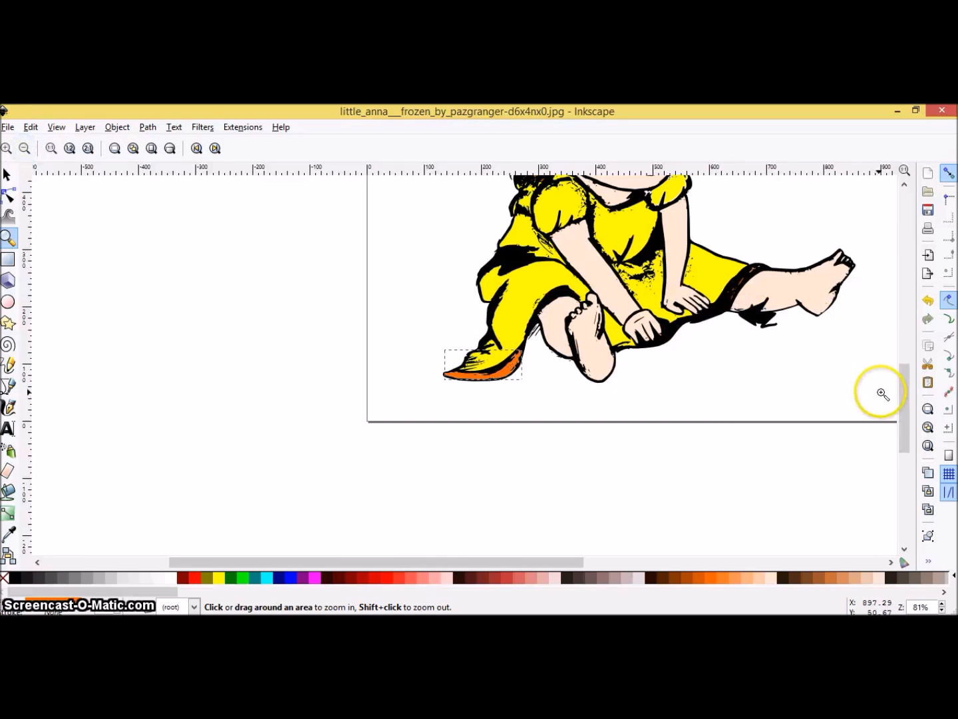
pyautogui.moveTo(912, 407)
pyautogui.mouseDown()
pyautogui.moveTo(900, 342)
pyautogui.moveTo(909, 373)
pyautogui.mouseUp()
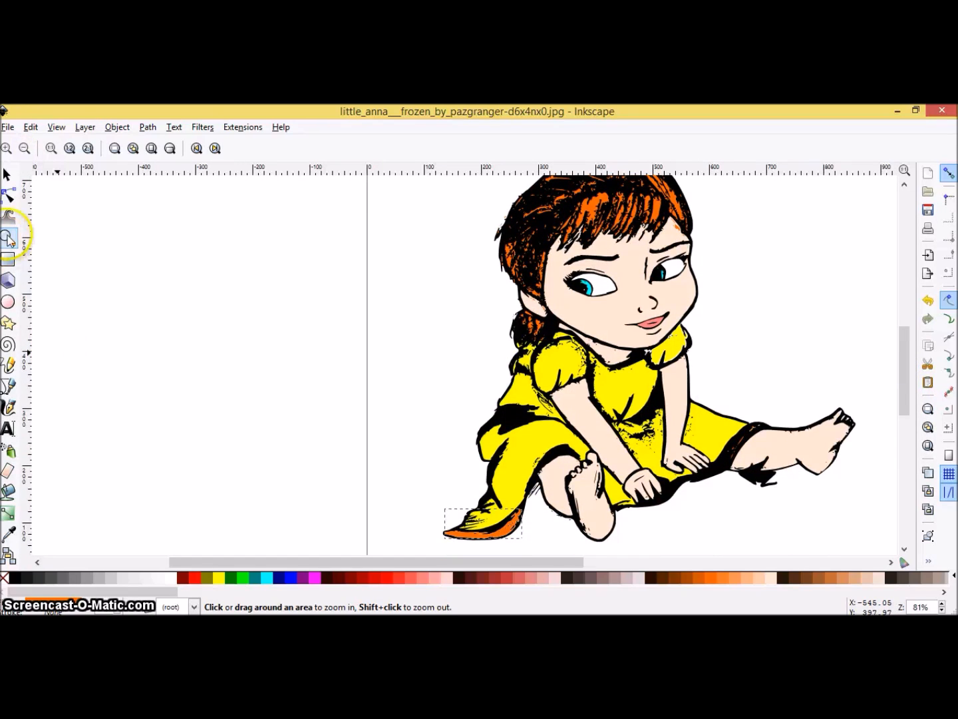
pyautogui.click(24, 148)
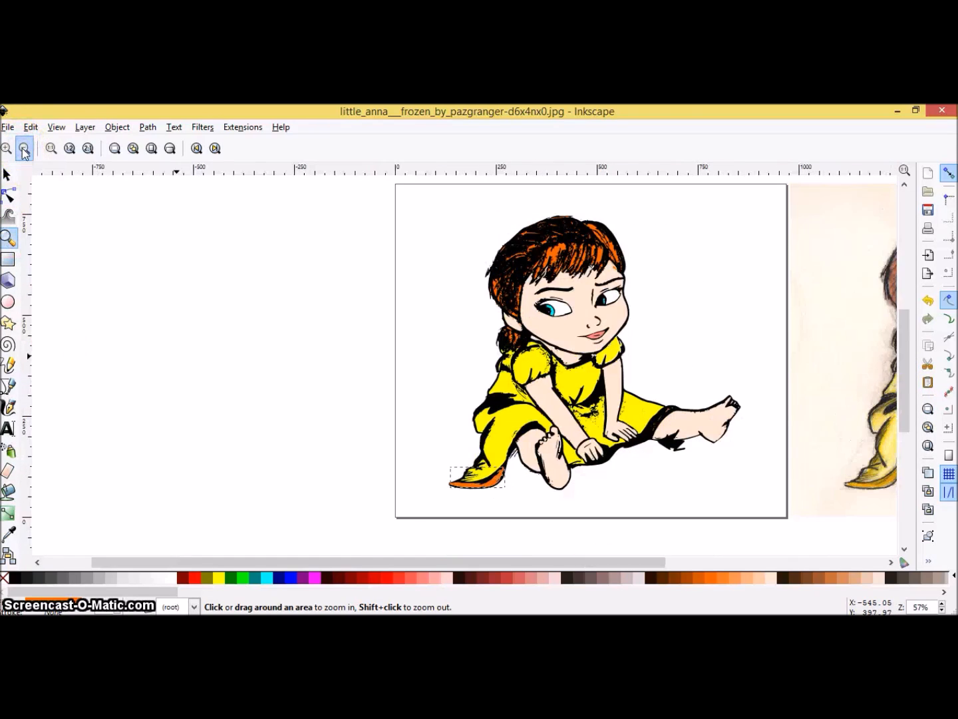
pyautogui.click(24, 148)
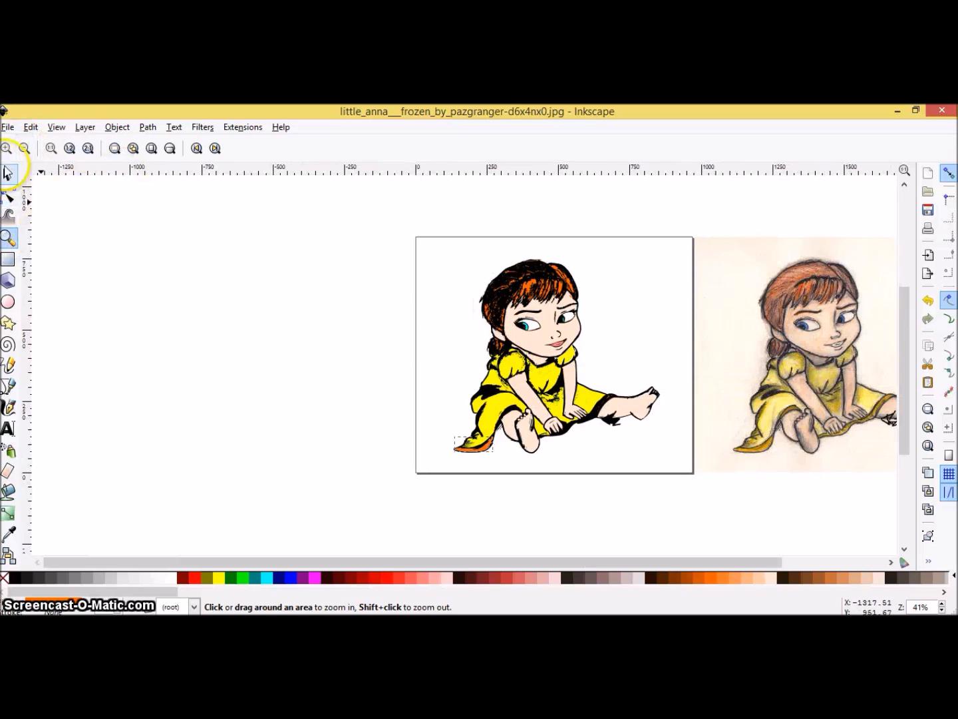
# Examine the separate pieces of the hair, dress and hem by selecting them one after another.
pyautogui.click(7, 174)
pyautogui.moveTo(538, 267); pyautogui.dragTo(537, 267)
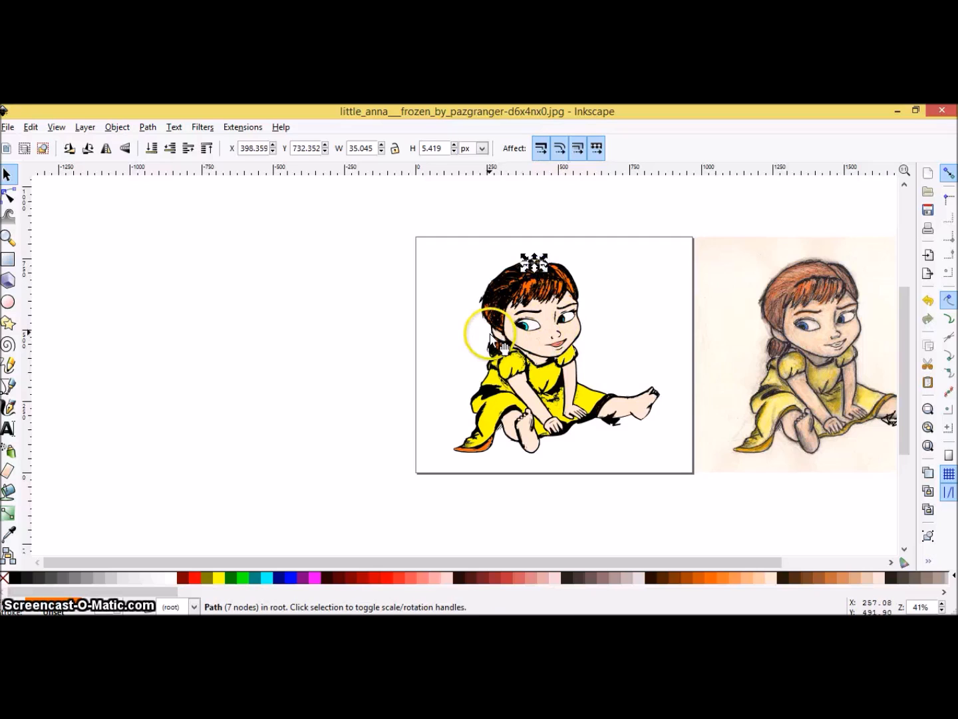
pyautogui.click(488, 297)
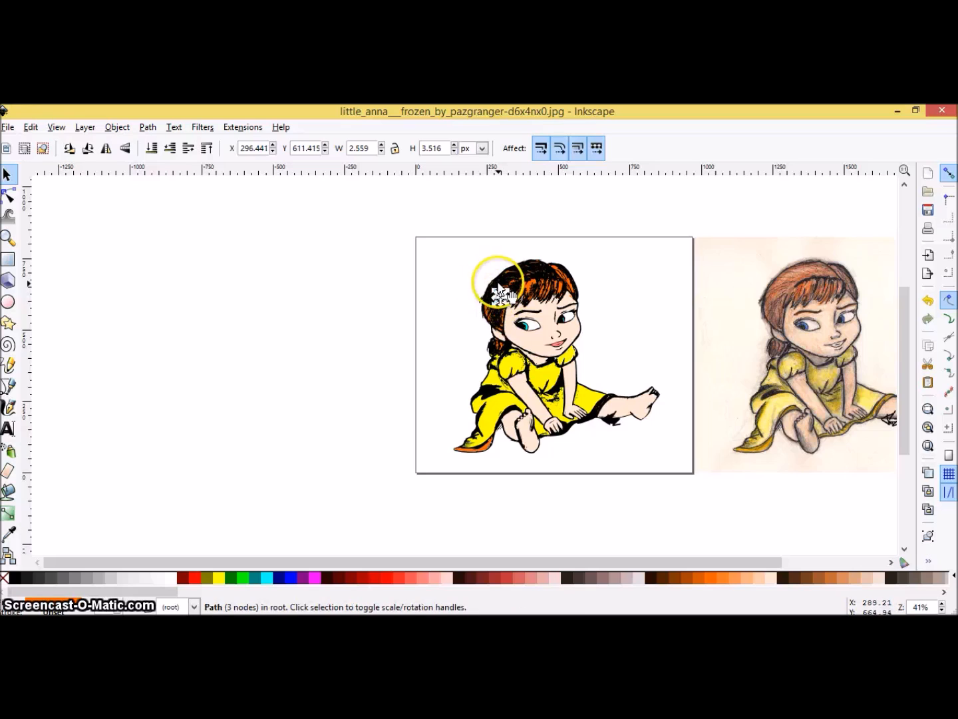
pyautogui.moveTo(494, 284); pyautogui.dragTo(490, 294)
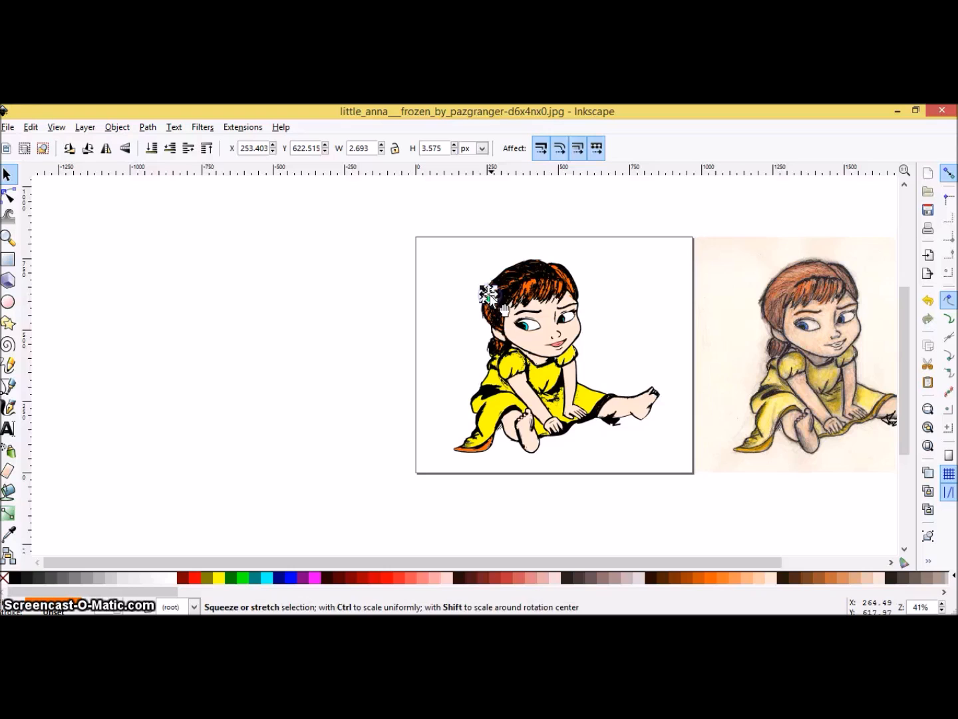
pyautogui.moveTo(486, 391)
pyautogui.mouseDown()
pyautogui.moveTo(473, 392)
pyautogui.moveTo(488, 392)
pyautogui.mouseUp()
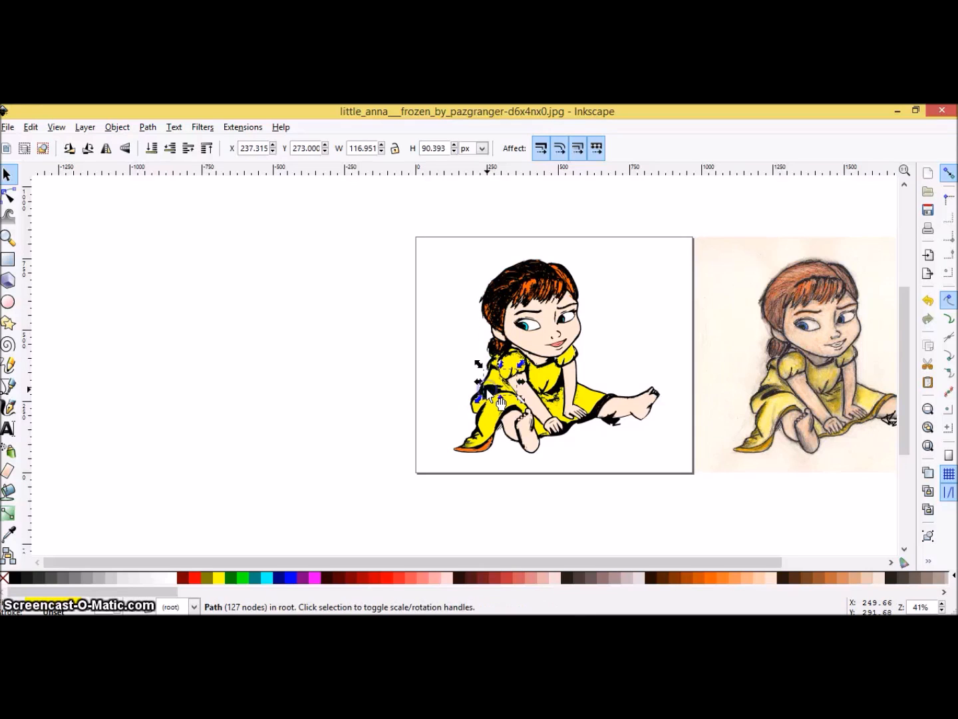
pyautogui.click(452, 392)
pyautogui.moveTo(473, 391)
pyautogui.mouseDown()
pyautogui.moveTo(462, 392)
pyautogui.moveTo(486, 392)
pyautogui.mouseUp()
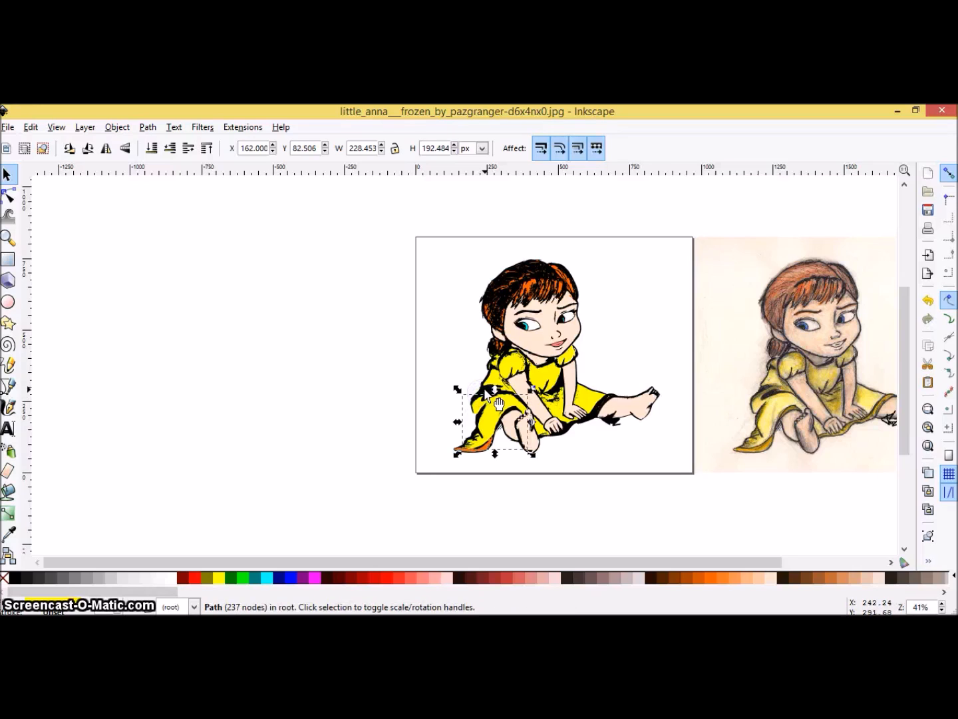
pyautogui.click(481, 389)
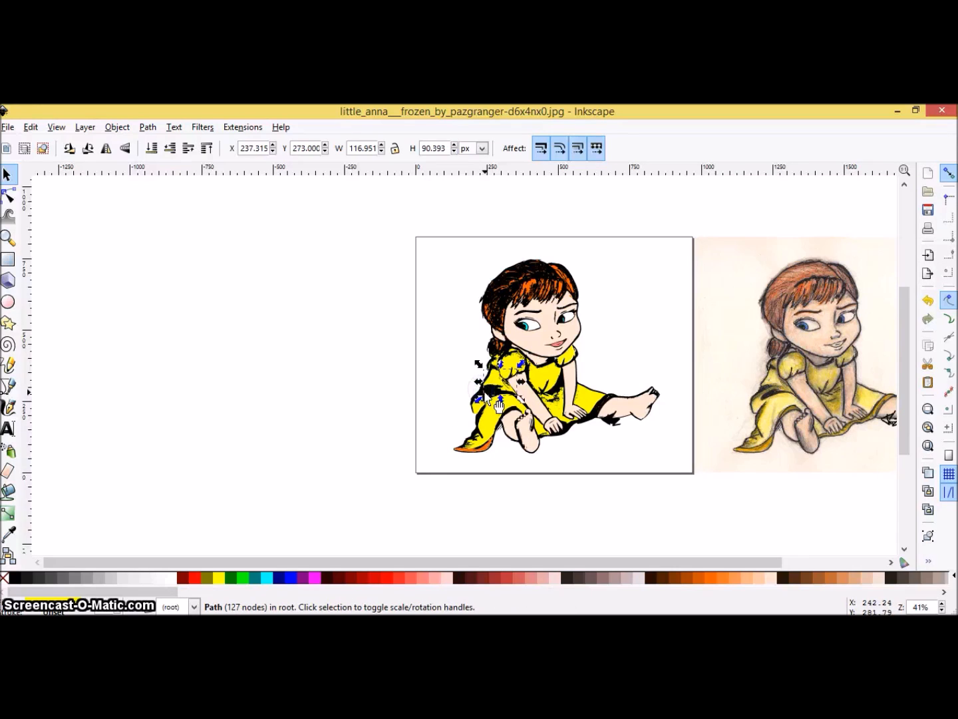
pyautogui.click(493, 406)
pyautogui.click(493, 399)
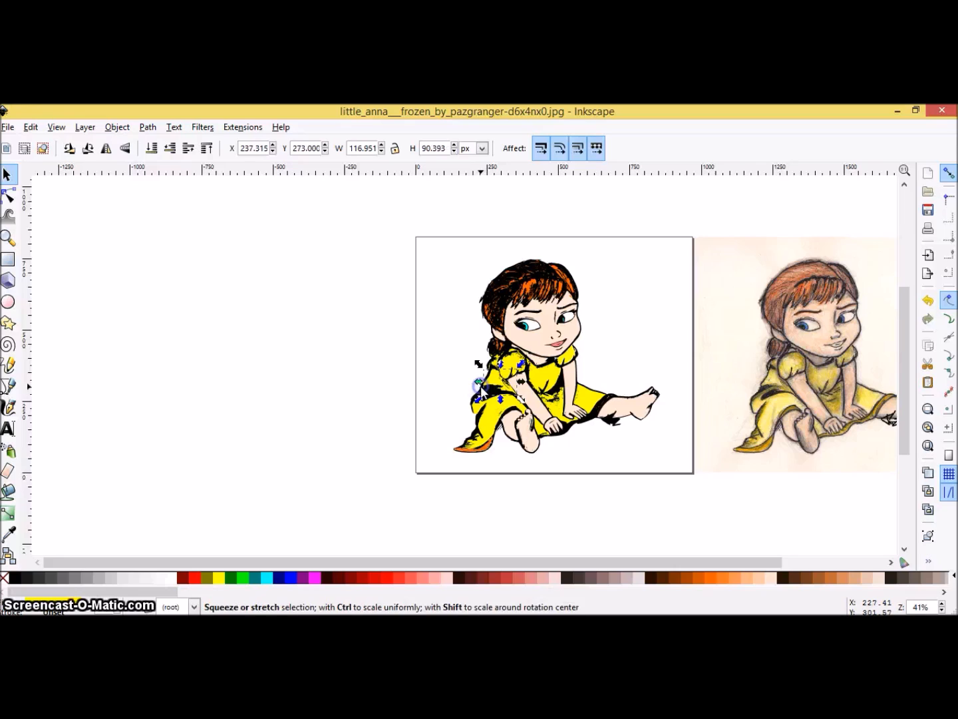
pyautogui.click(562, 422)
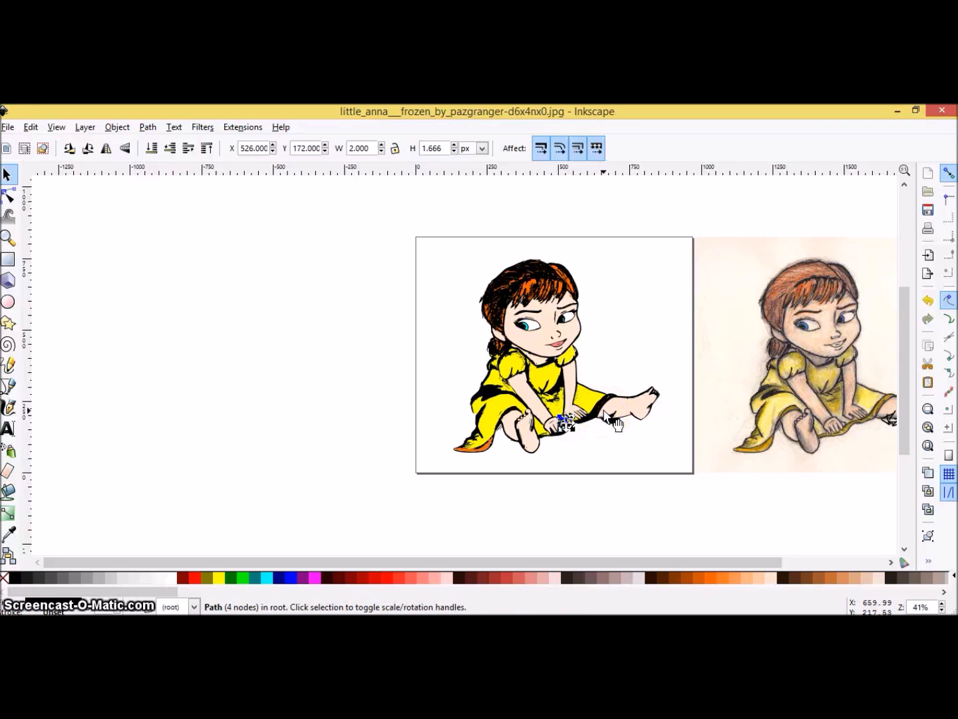
# Move the outstretched leg's skin piece below its place and the figure's black outline shape off the page to the left.
pyautogui.moveTo(617, 411); pyautogui.dragTo(637, 447)
pyautogui.click(628, 401)
pyautogui.moveTo(628, 401)
pyautogui.mouseDown()
pyautogui.moveTo(579, 345)
pyautogui.moveTo(398, 341)
pyautogui.moveTo(318, 361)
pyautogui.moveTo(307, 393)
pyautogui.mouseUp()
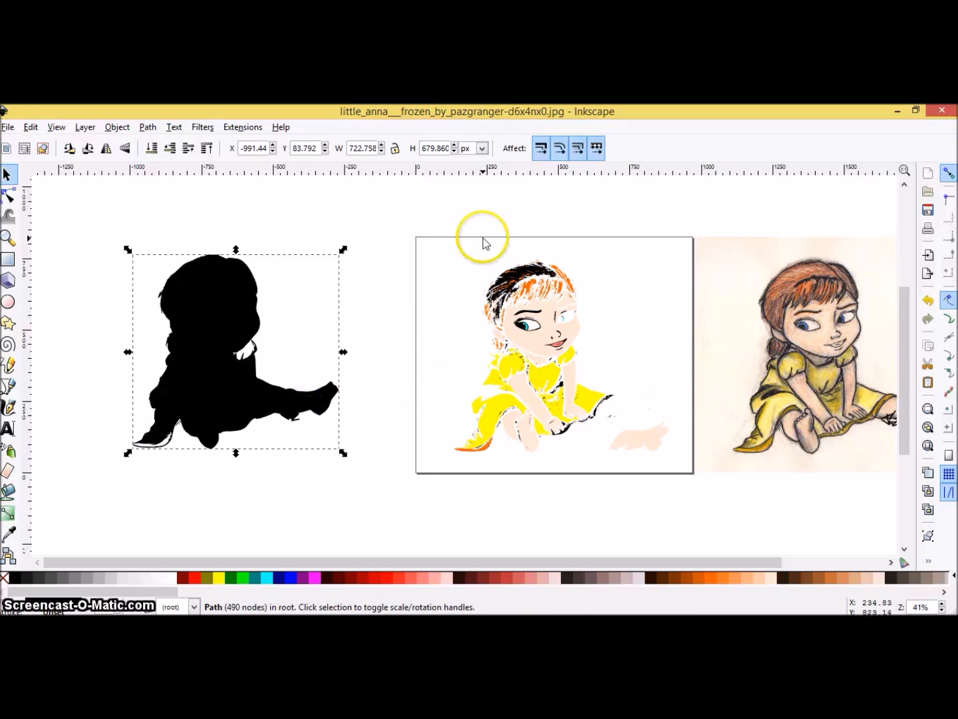
# Recolour the small strands on the crown with #D45500 and bucket-fill the large black hair area with a brighter orange.
pyautogui.moveTo(485, 254); pyautogui.dragTo(555, 293)
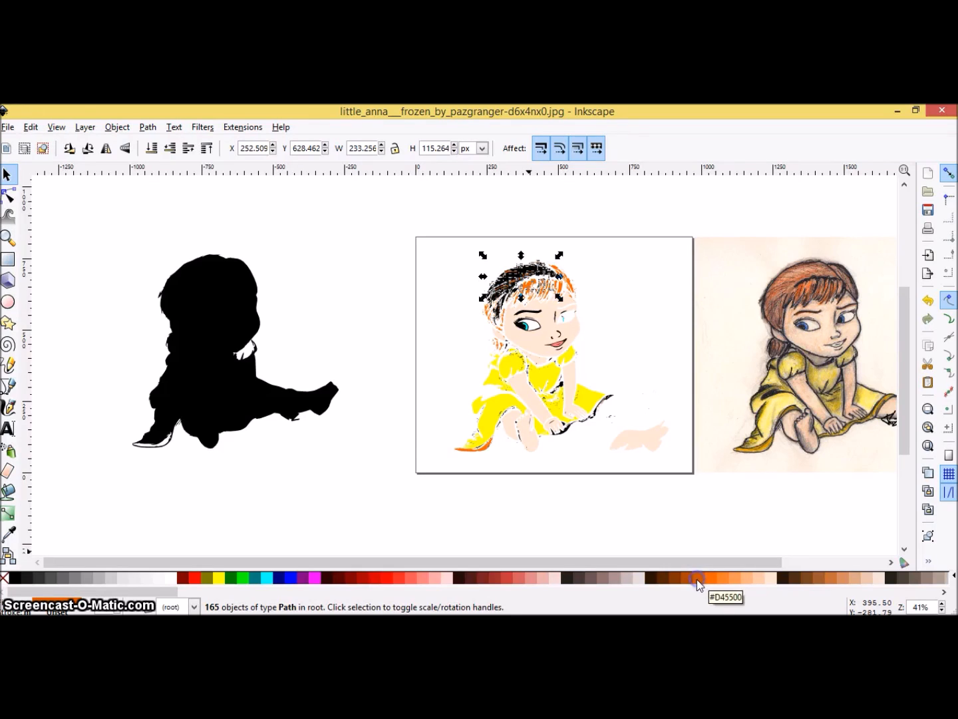
pyautogui.click(428, 401)
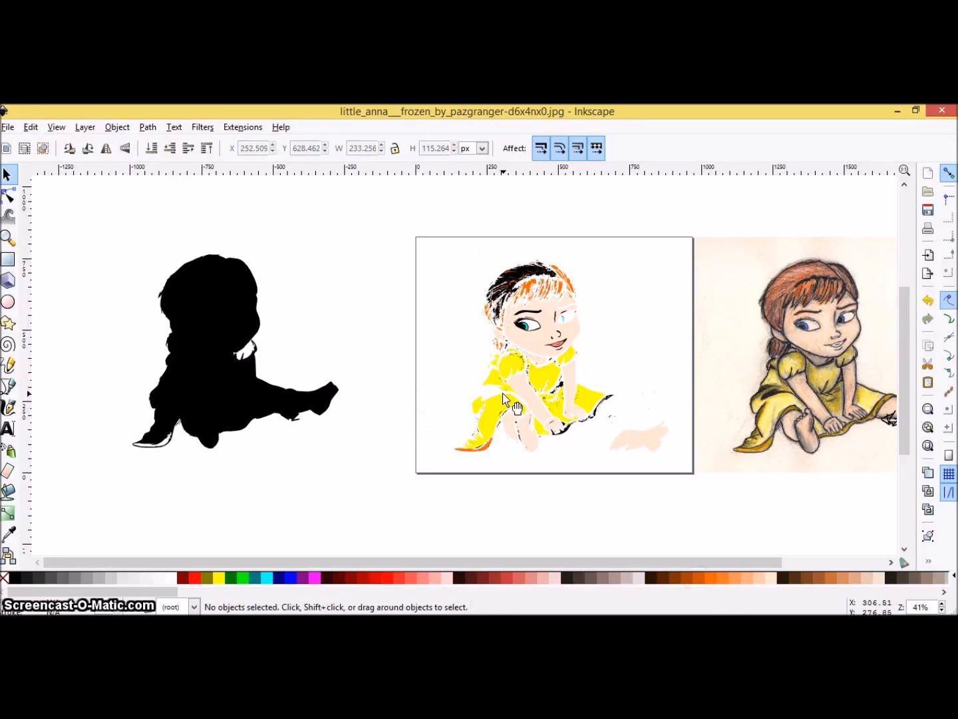
pyautogui.click(9, 238)
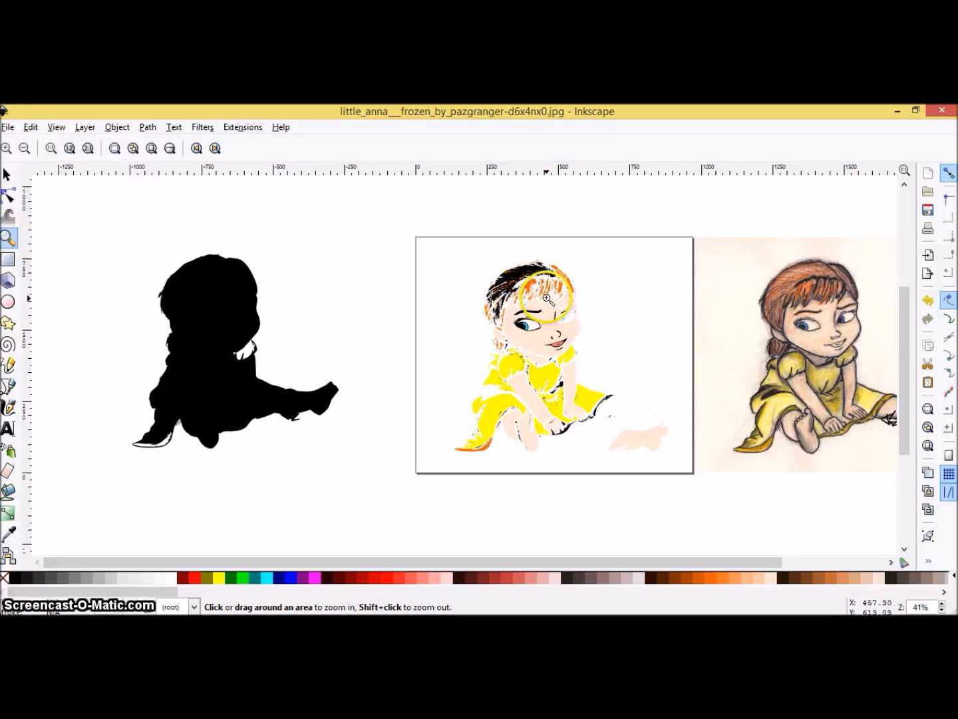
pyautogui.click(529, 274)
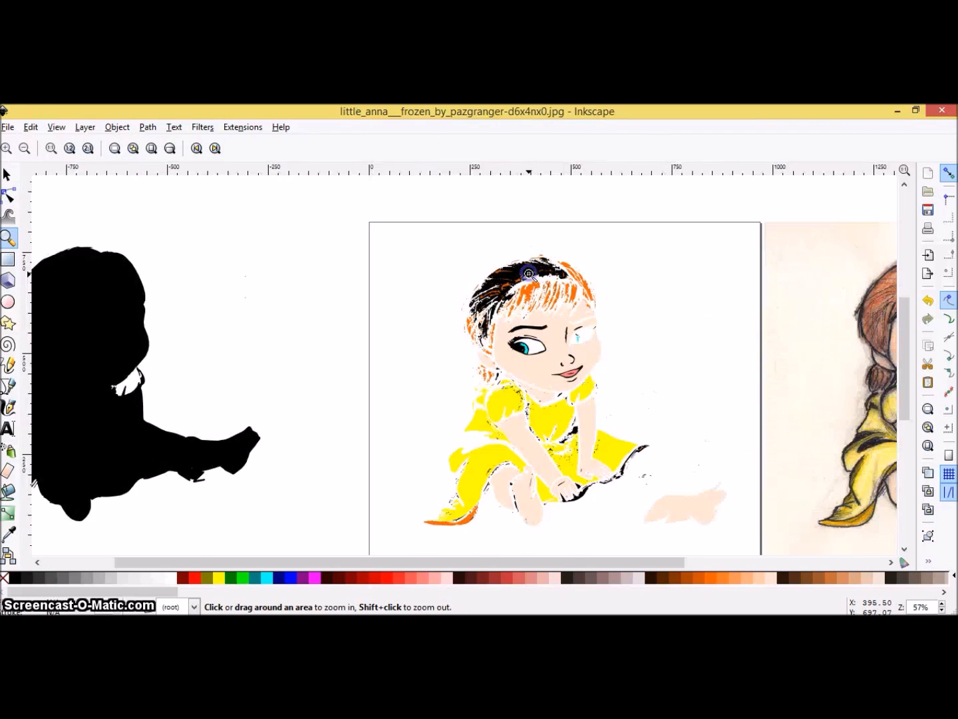
pyautogui.click(529, 273)
pyautogui.click(530, 274)
pyautogui.click(529, 274)
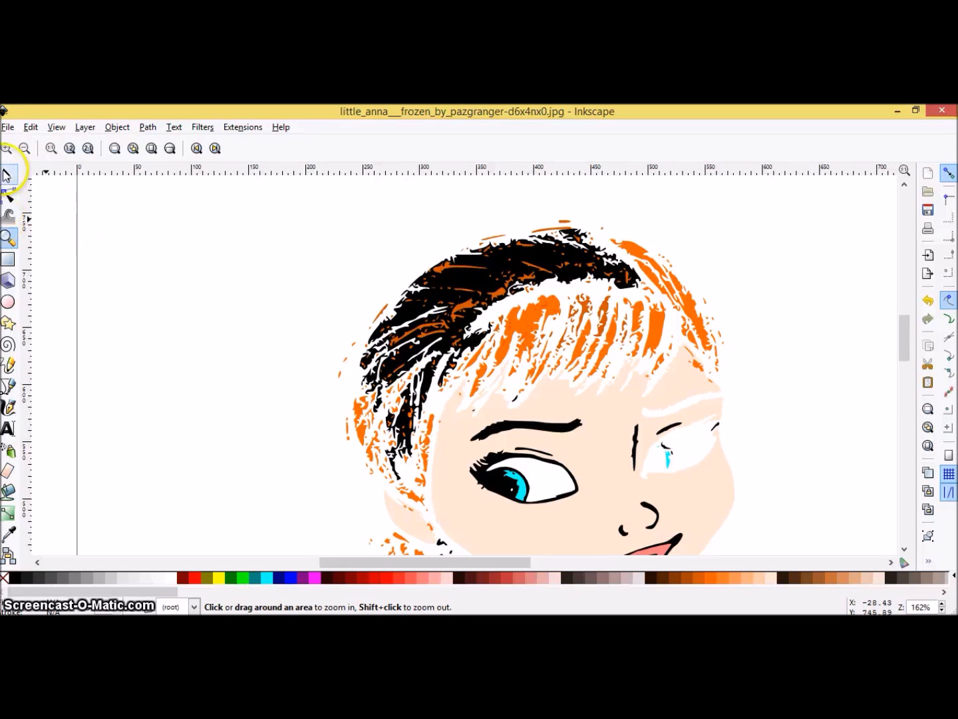
pyautogui.click(9, 491)
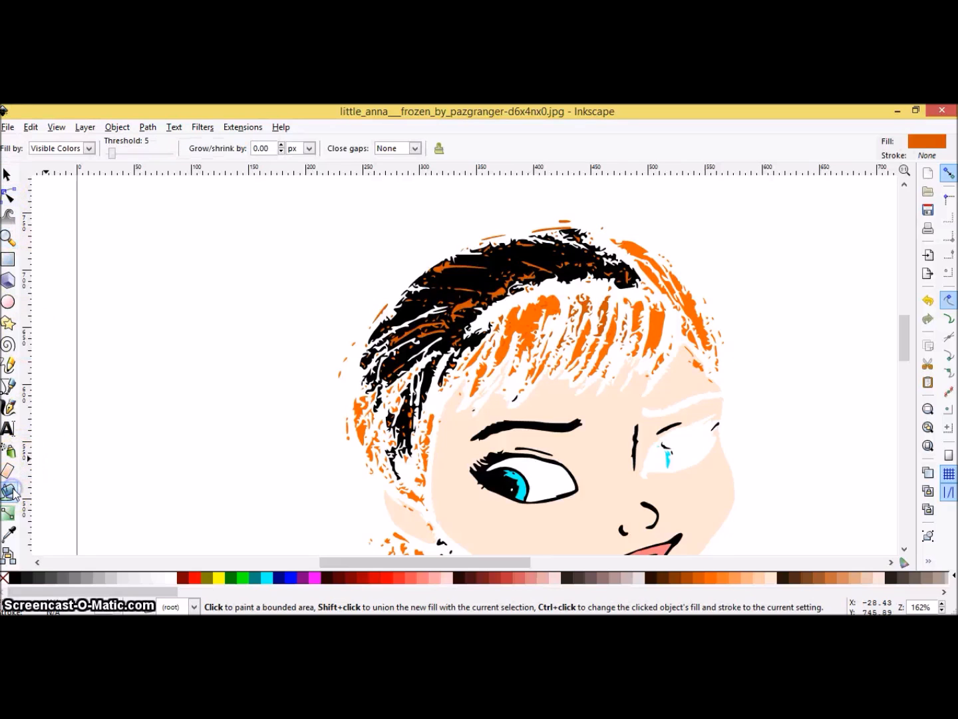
pyautogui.click(711, 578)
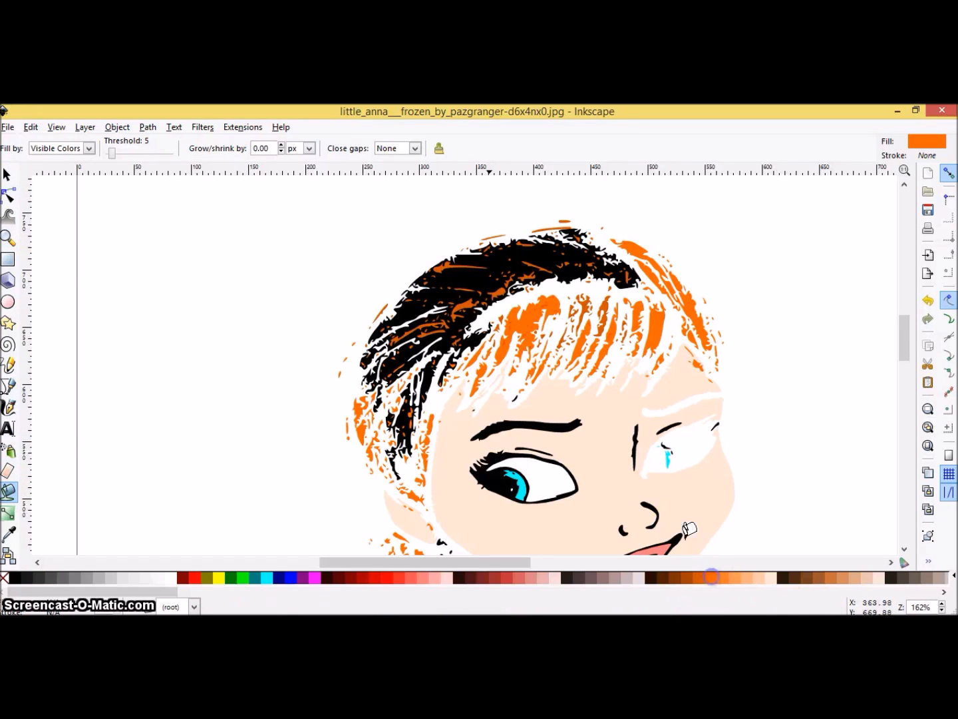
pyautogui.click(484, 279)
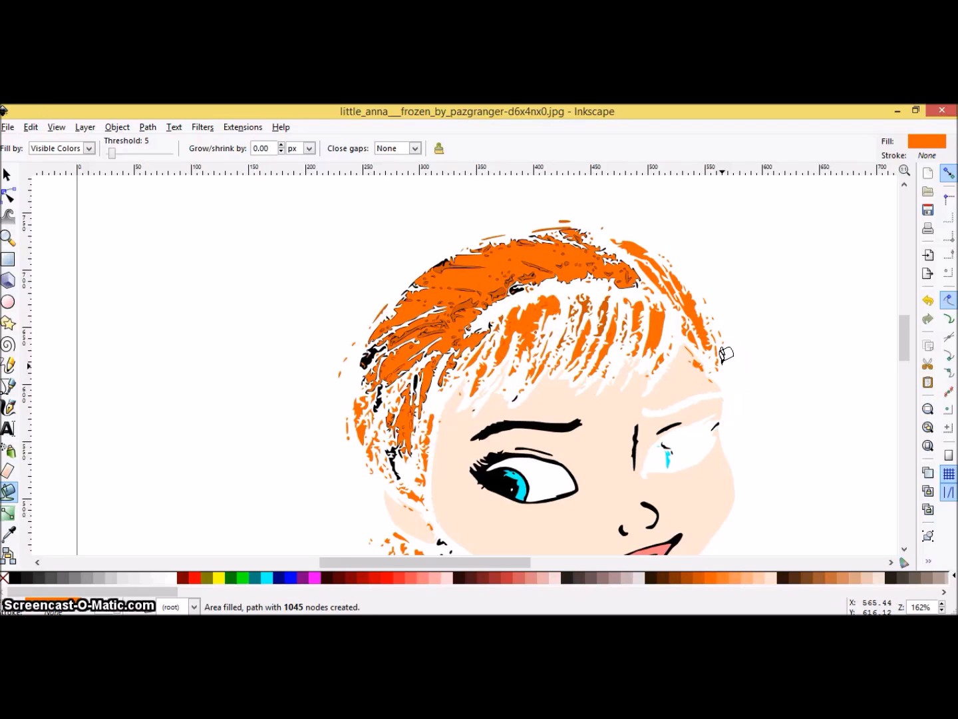
# Move the new orange hair fill off the head and delete the black hair shape beneath it.
pyautogui.click(7, 175)
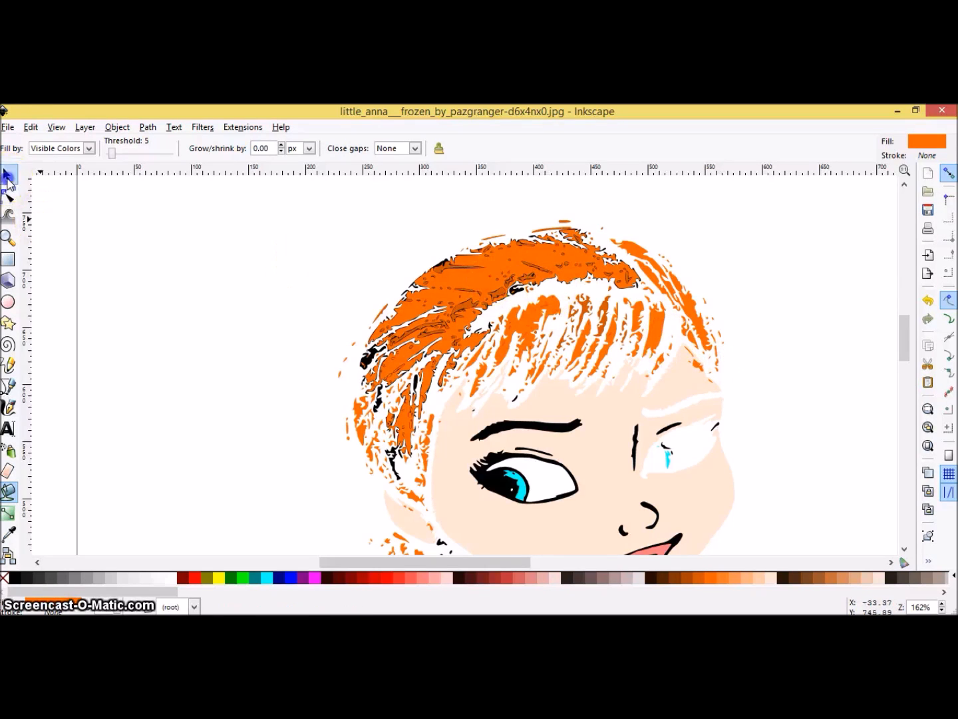
pyautogui.moveTo(450, 278); pyautogui.dragTo(259, 246)
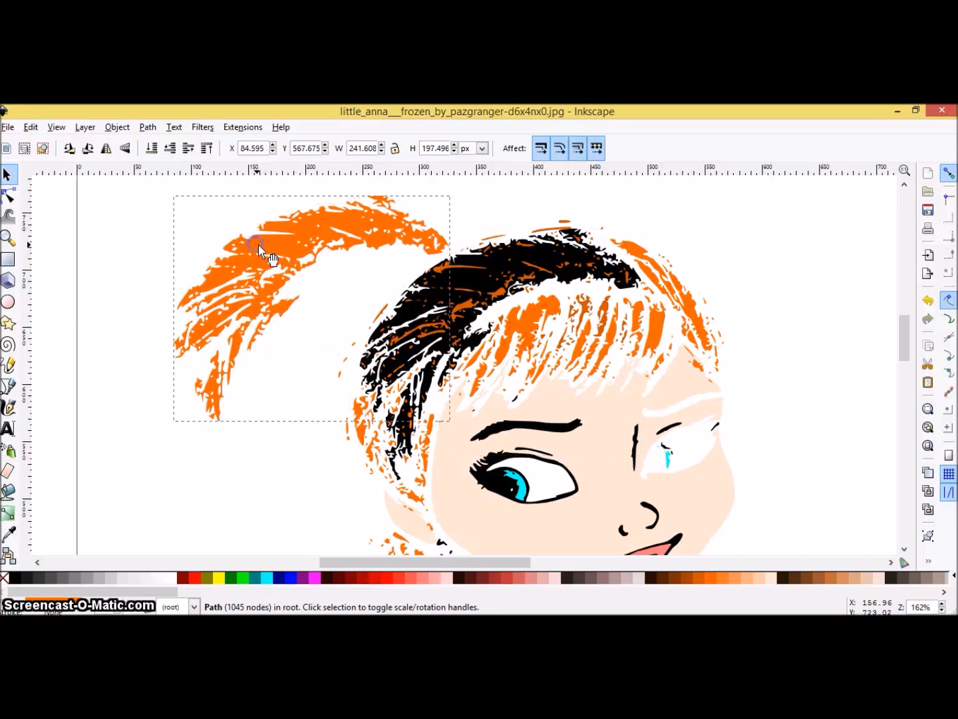
pyautogui.click(483, 279)
pyautogui.rightClick(483, 279)
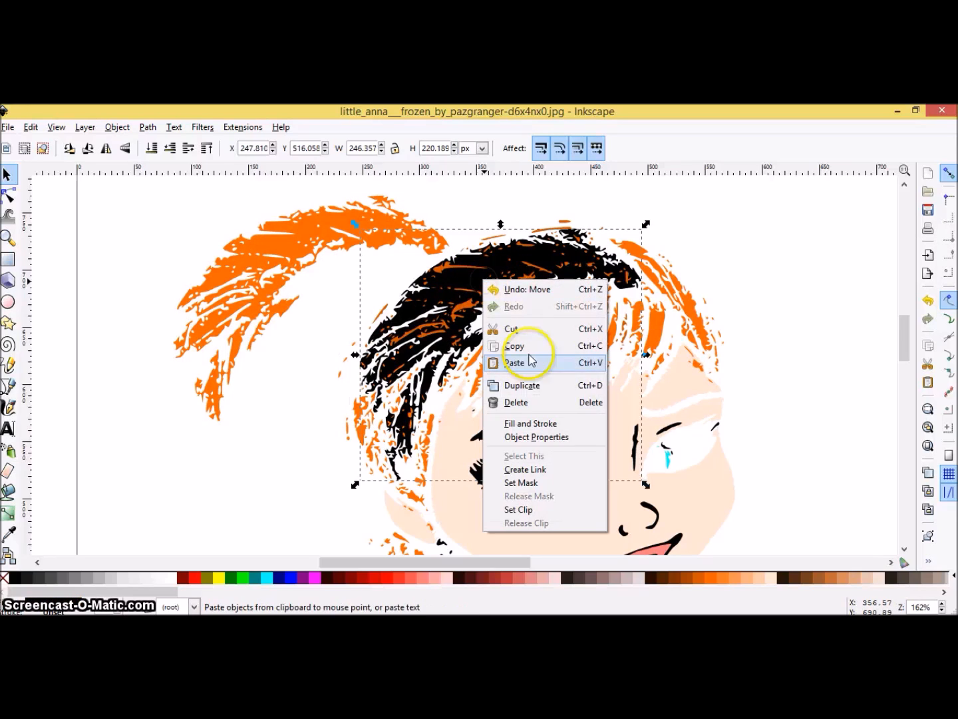
pyautogui.click(541, 402)
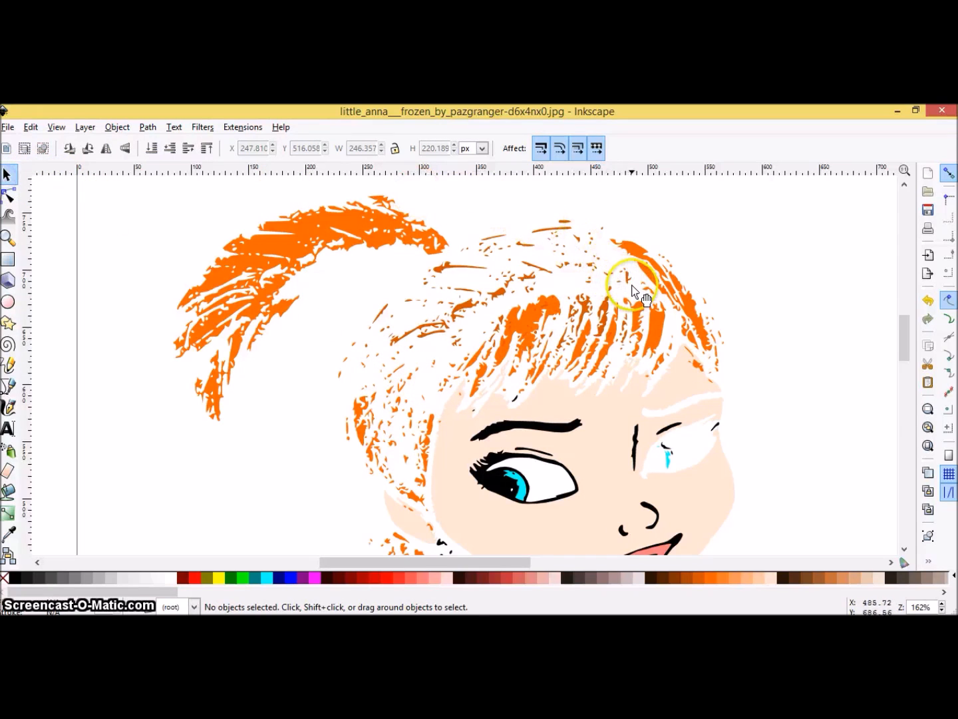
# Delete the small stray strands along the top of the head and place the orange hair fill back on the head.
pyautogui.moveTo(632, 285); pyautogui.dragTo(457, 207)
pyautogui.rightClick(514, 234)
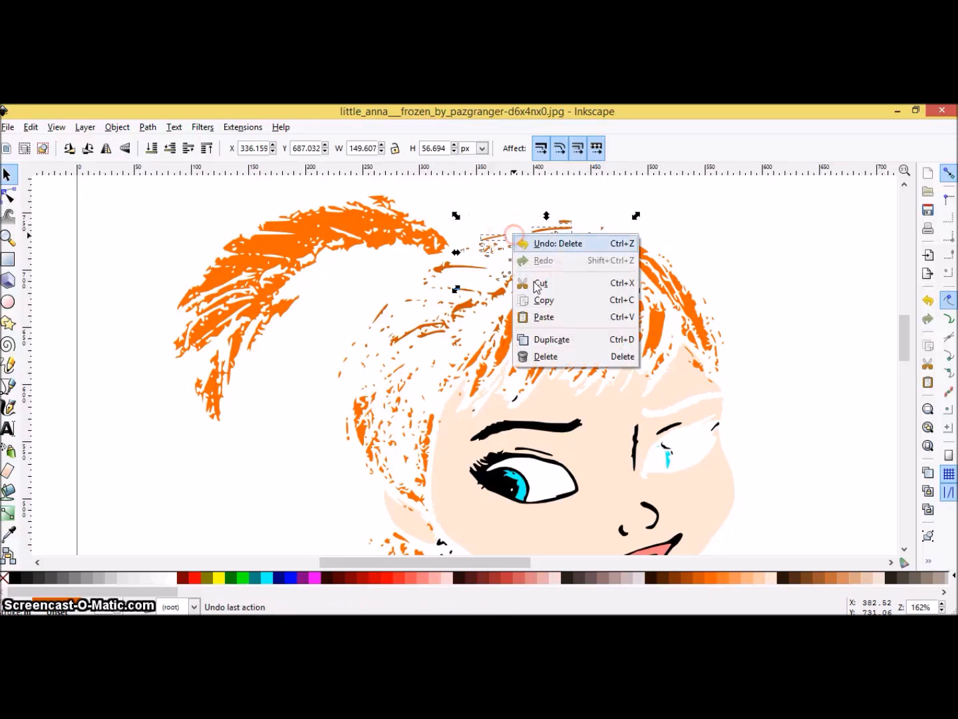
pyautogui.click(561, 353)
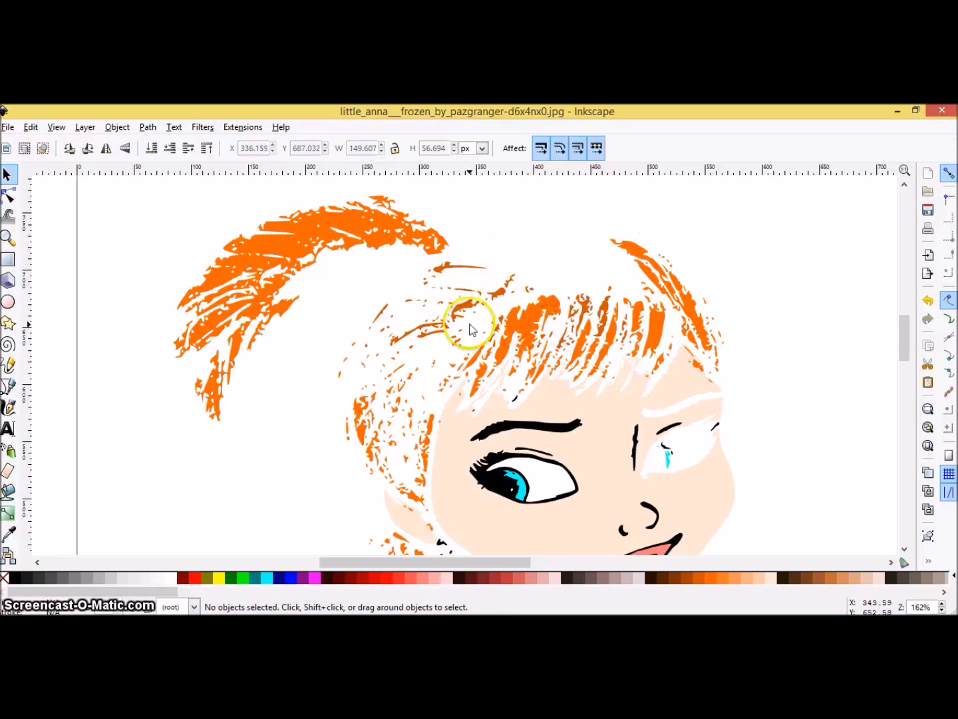
pyautogui.moveTo(521, 292); pyautogui.dragTo(539, 303)
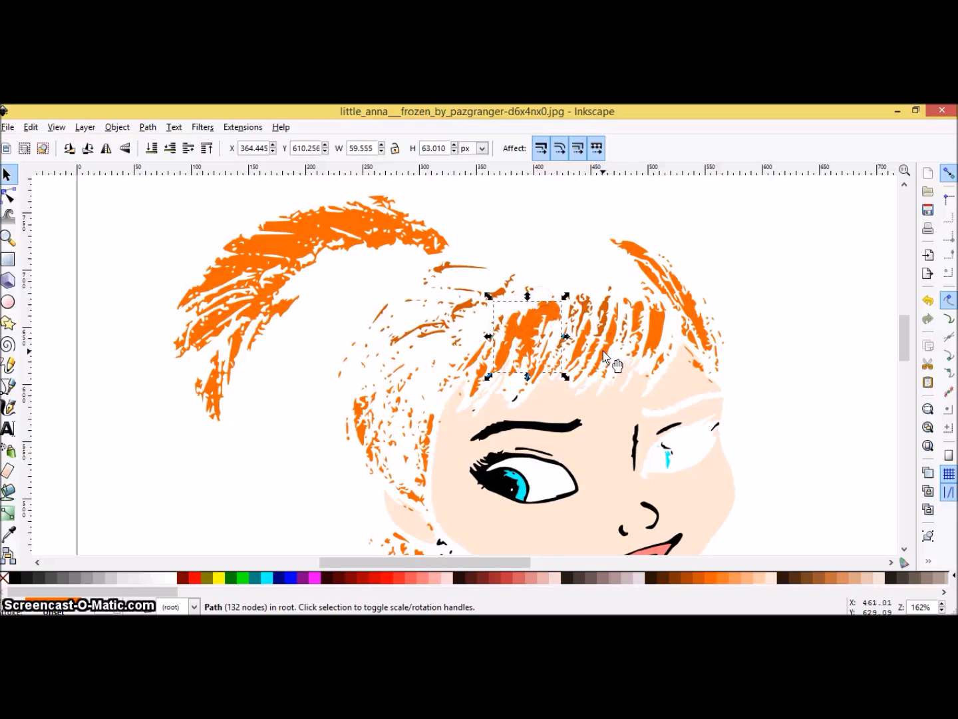
pyautogui.moveTo(363, 209); pyautogui.dragTo(532, 253)
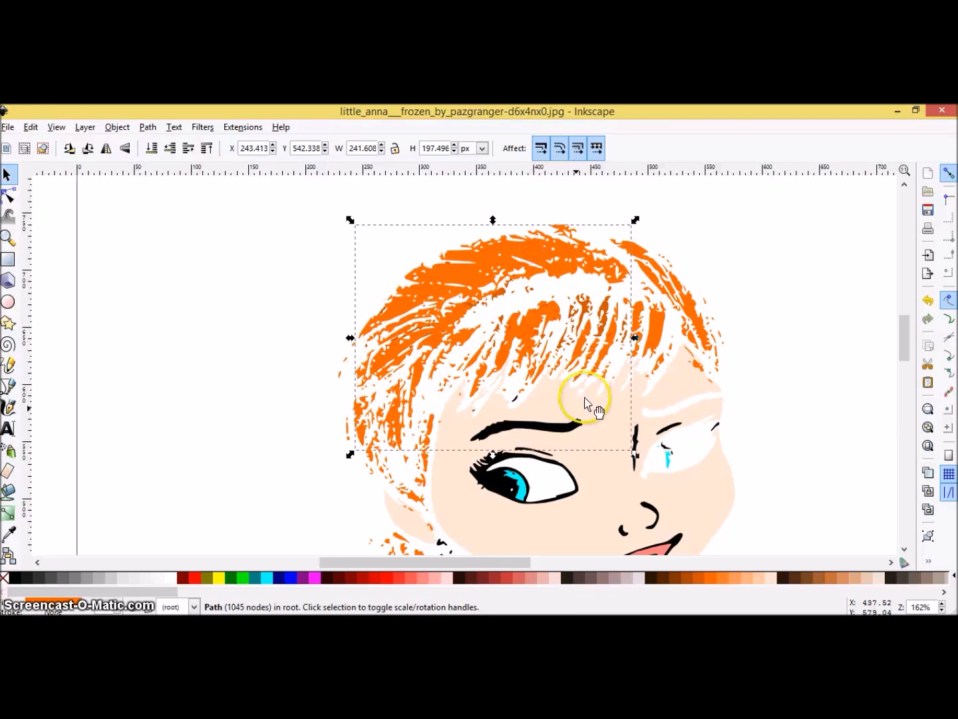
pyautogui.click(212, 434)
# Select the eyebrow above the larger eye together with the face and cut it out with Exclusion.
pyautogui.click(557, 432)
pyautogui.keyDown('shift'); pyautogui.click(590, 469); pyautogui.keyUp('shift')
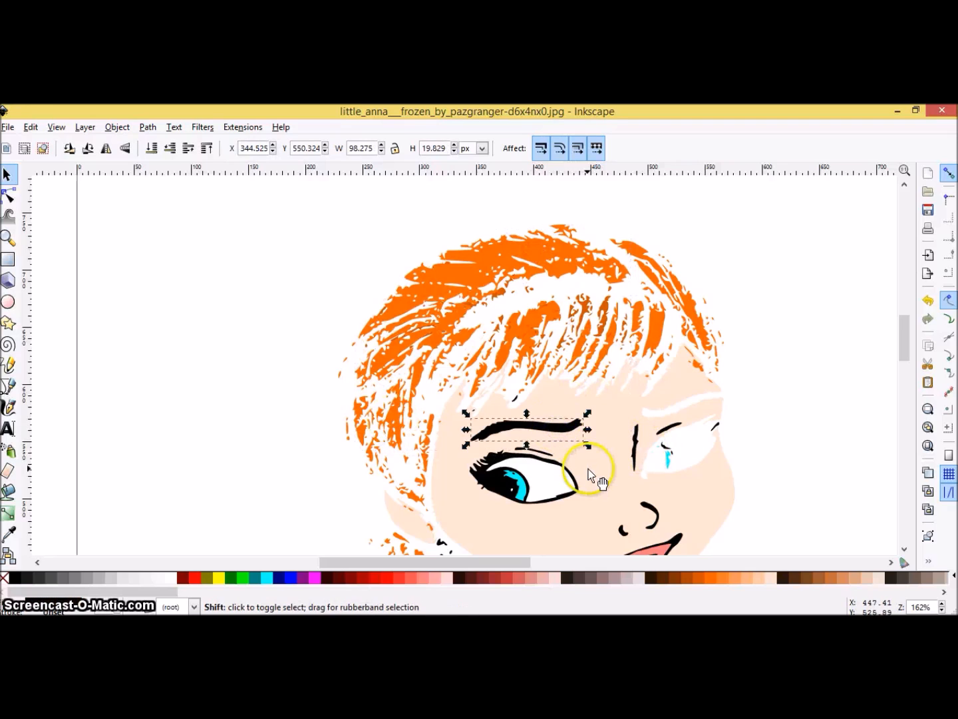
pyautogui.click(150, 126)
pyautogui.click(185, 252)
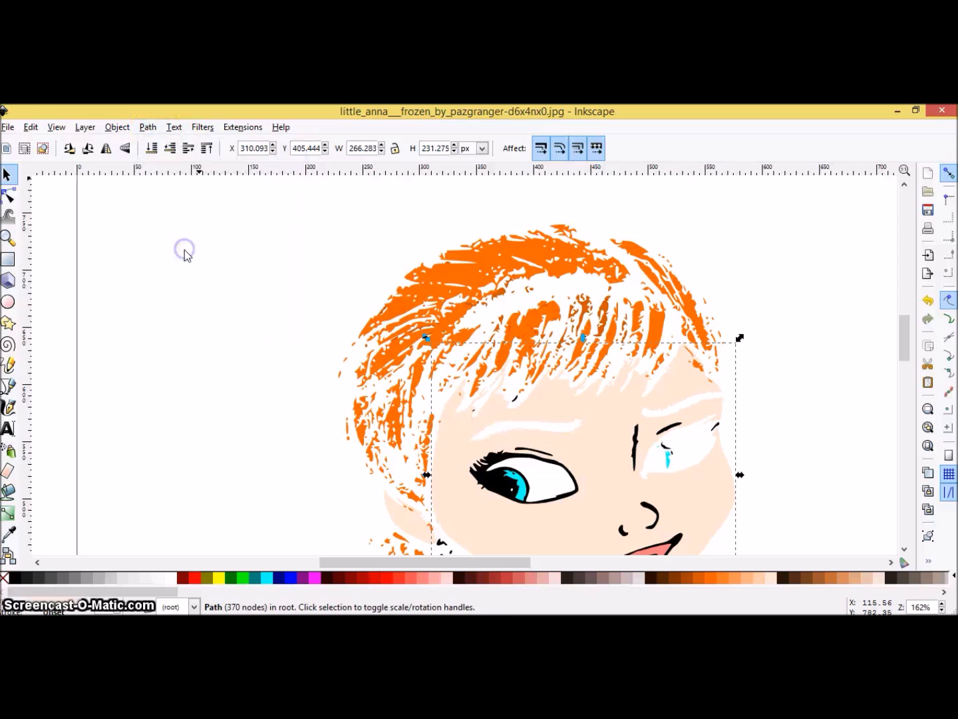
pyautogui.click(634, 454)
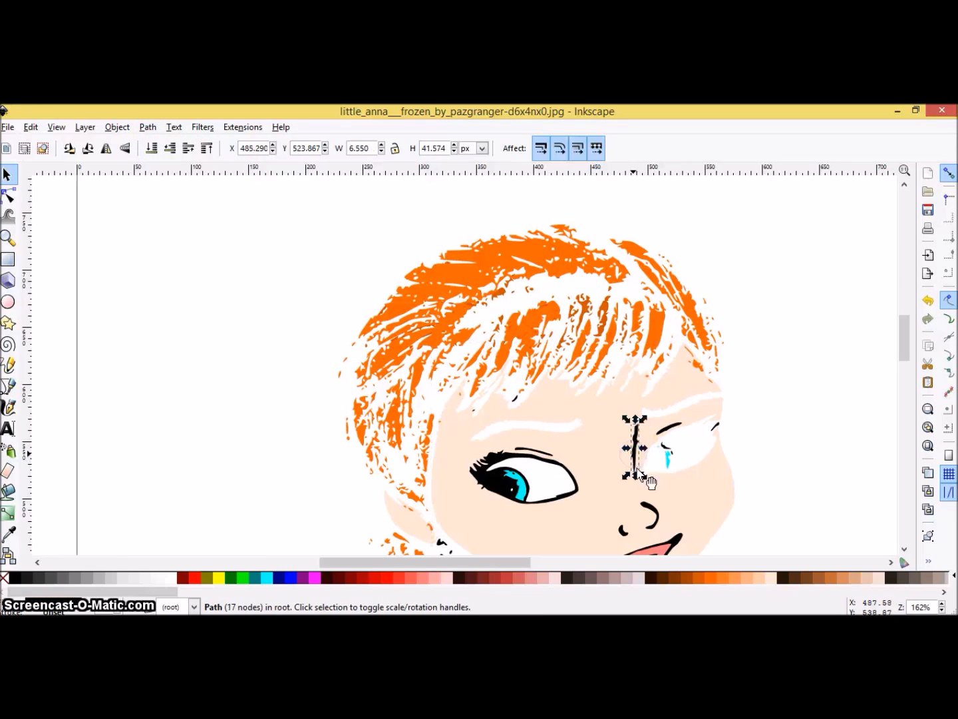
pyautogui.keyDown('shift'); pyautogui.click(656, 514); pyautogui.keyUp('shift')
pyautogui.keyDown('shift'); pyautogui.click(621, 530); pyautogui.keyUp('shift')
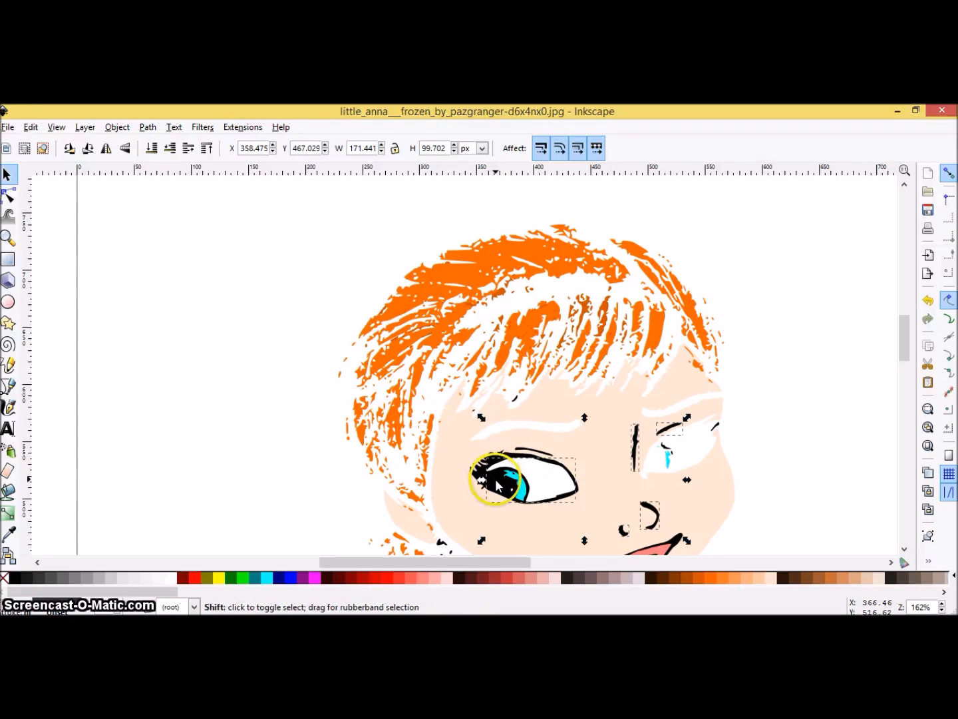
pyautogui.keyDown('shift'); pyautogui.click(477, 471); pyautogui.keyUp('shift')
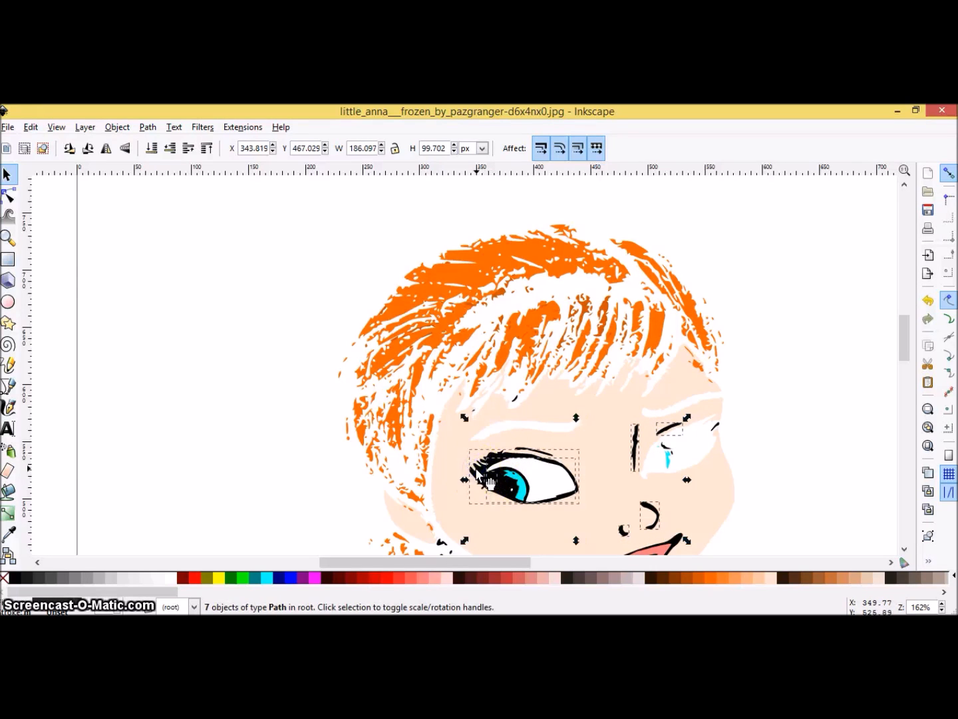
# Select the face together with the black outline of the larger eye and cut it out with Exclusion.
pyautogui.click(541, 509)
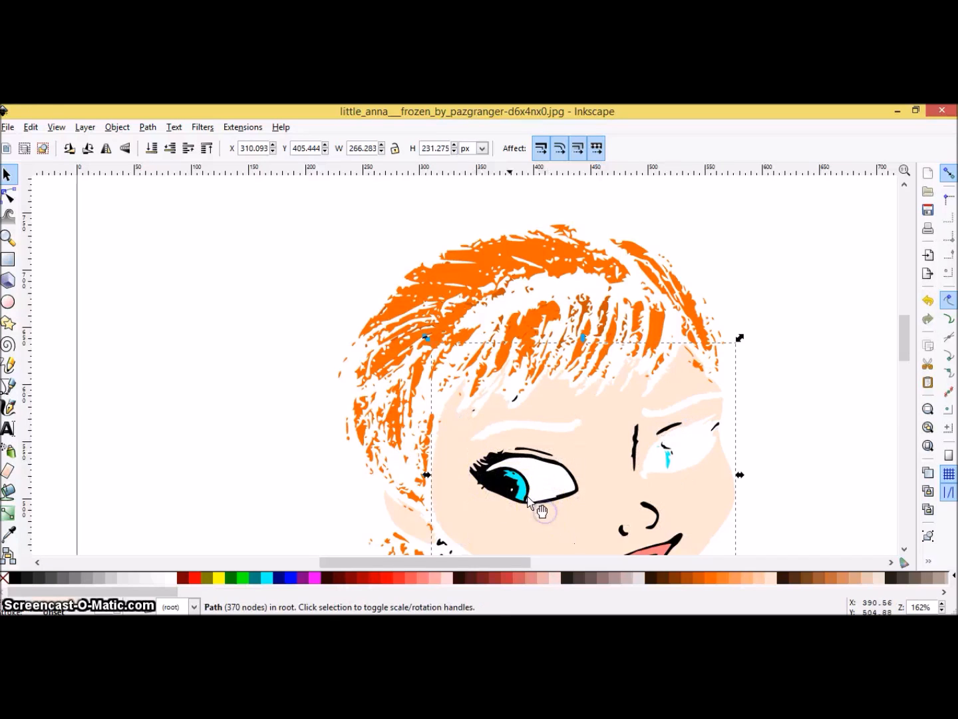
pyautogui.keyDown('shift'); pyautogui.click(477, 466); pyautogui.keyUp('shift')
pyautogui.click(147, 127)
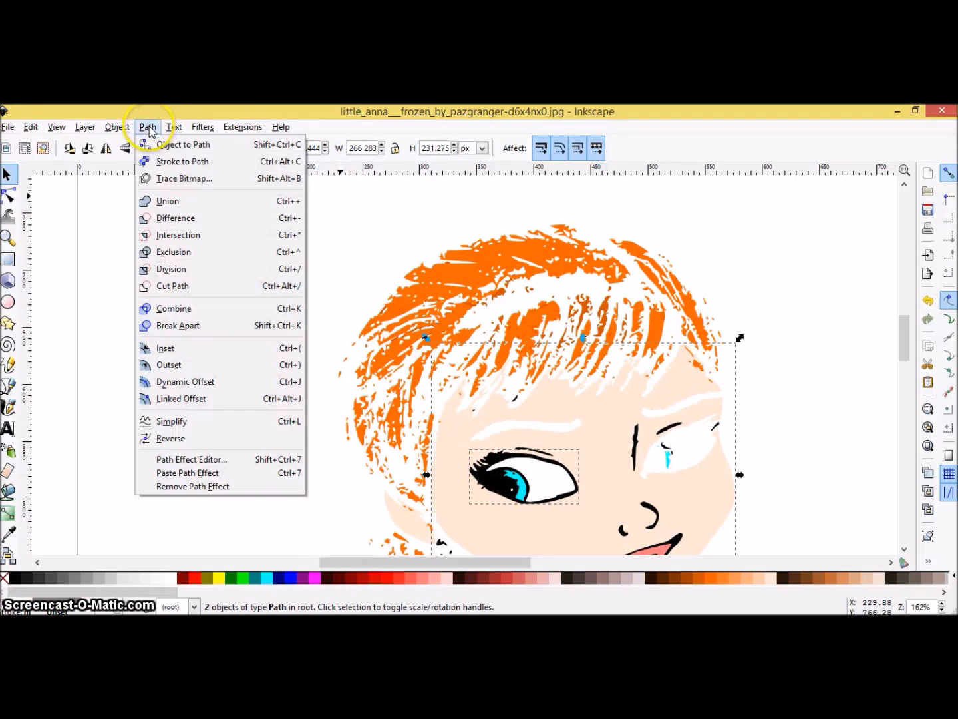
pyautogui.click(190, 252)
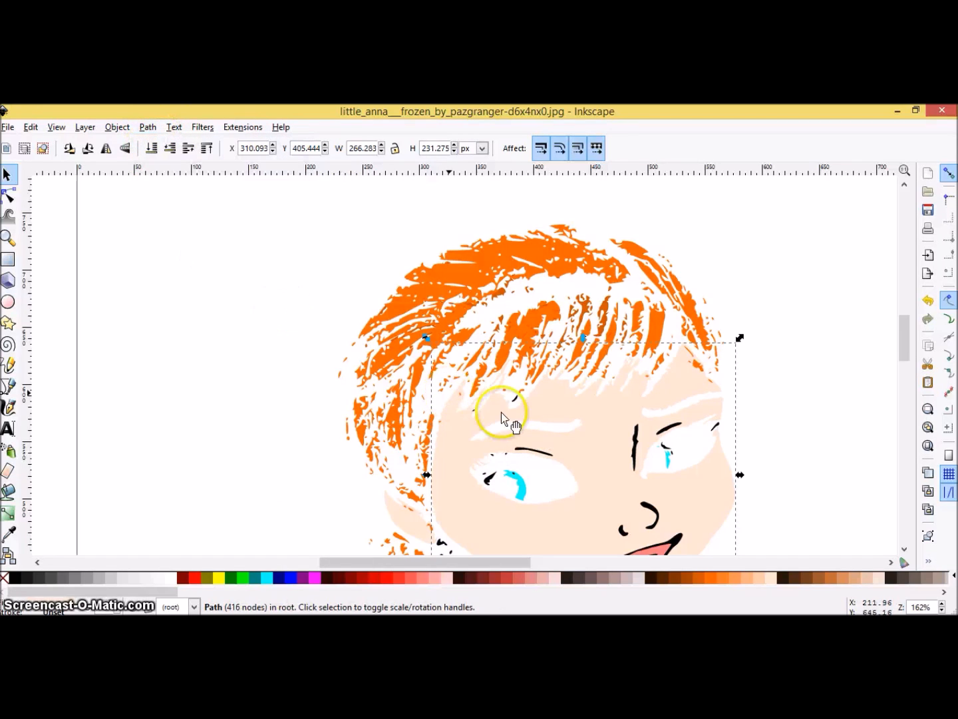
# Select both eyelid creases, the vertical line beside the nose bridge and the nose lines with the face, and cut them out with Exclusion.
pyautogui.keyDown('shift'); pyautogui.click(537, 454); pyautogui.keyUp('shift')
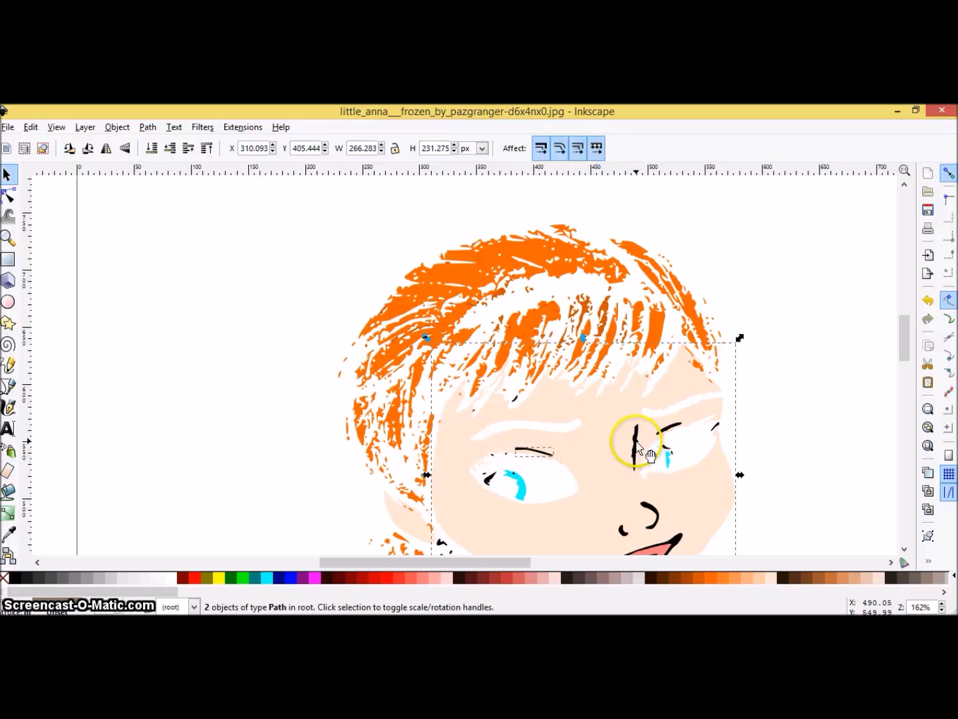
pyautogui.keyDown('shift'); pyautogui.click(655, 517); pyautogui.keyUp('shift')
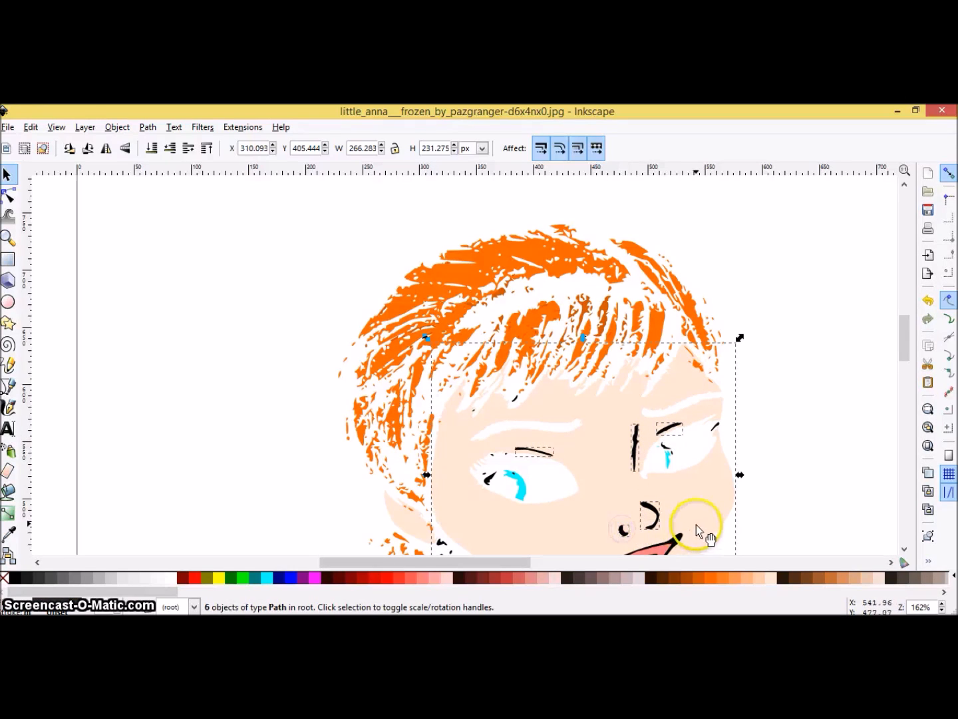
pyautogui.click(148, 126)
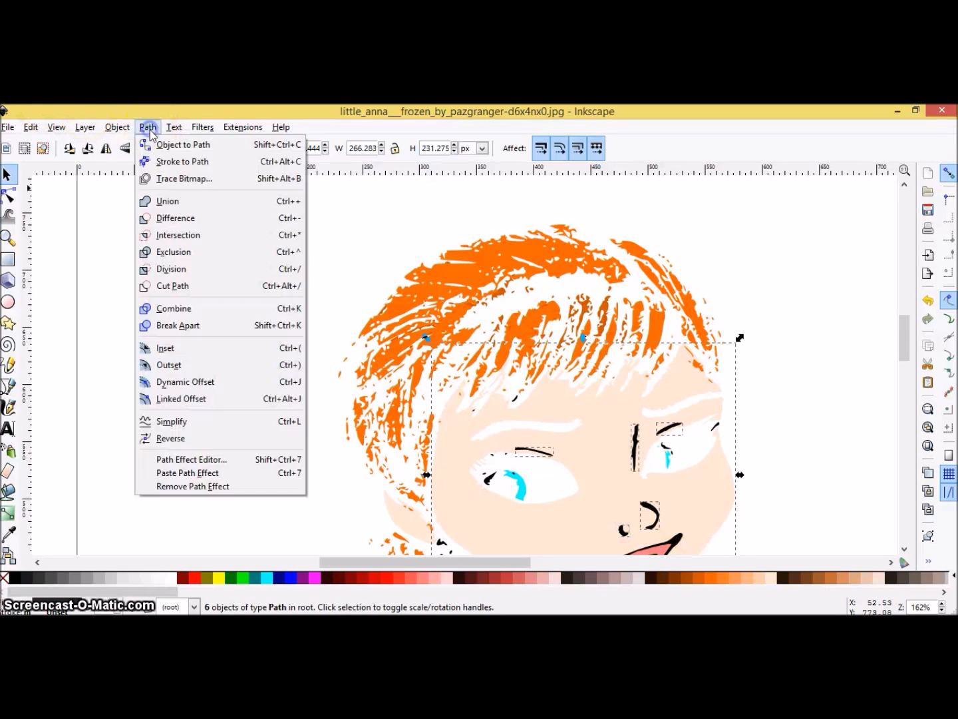
pyautogui.click(175, 252)
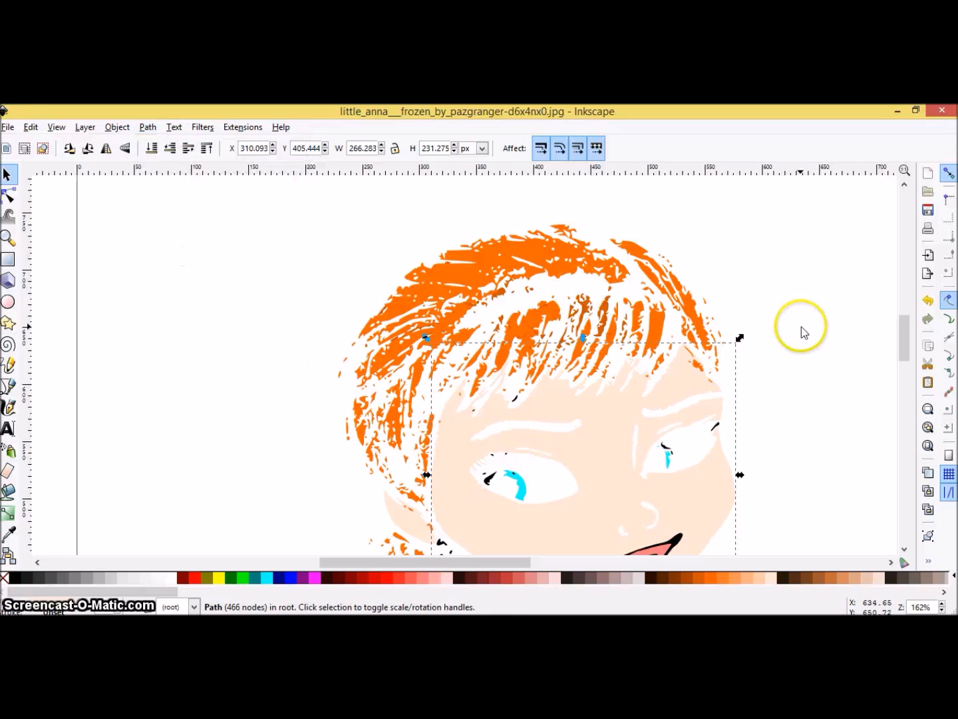
# Select the black mouth outline and the line below the lips together with the face and cut them out with Exclusion.
pyautogui.scroll(-5, 803, 332)
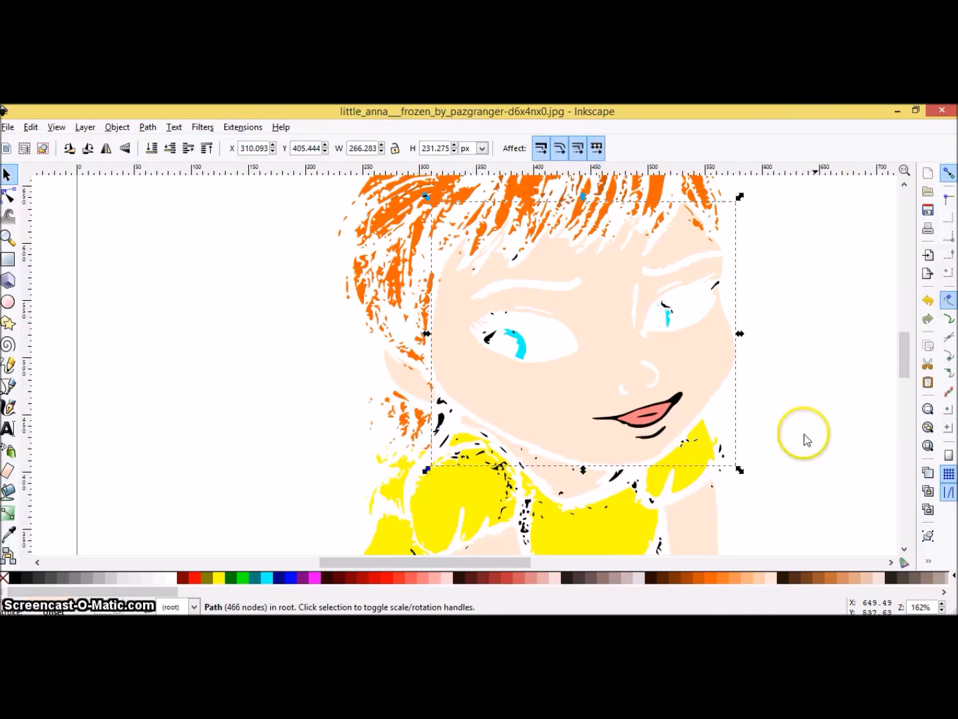
pyautogui.keyDown('shift'); pyautogui.click(678, 402); pyautogui.keyUp('shift')
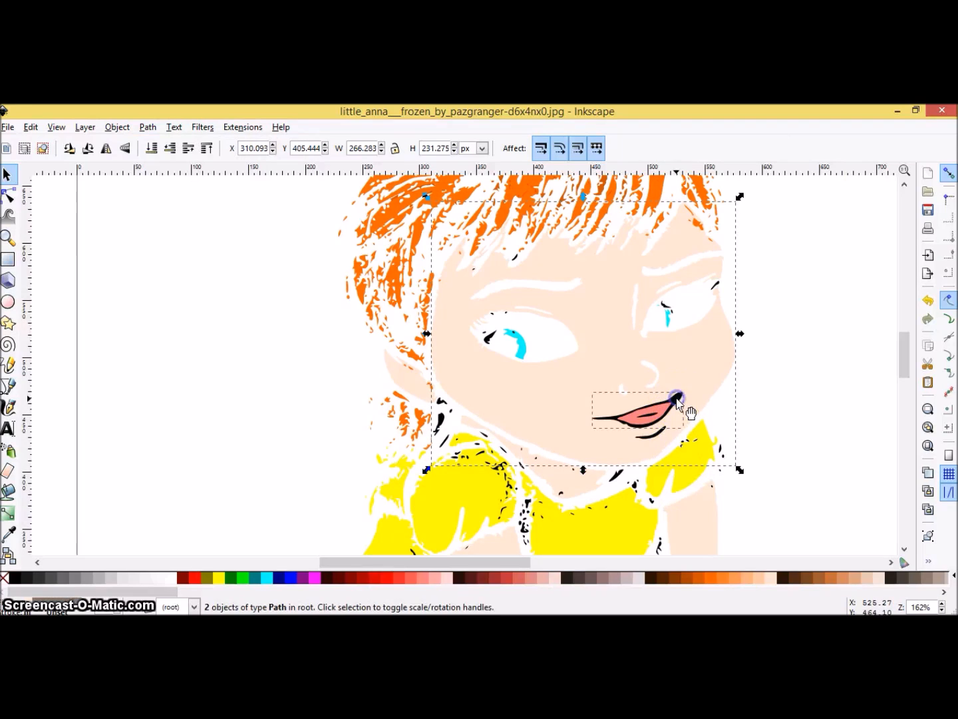
pyautogui.keyDown('shift'); pyautogui.click(654, 439); pyautogui.keyUp('shift')
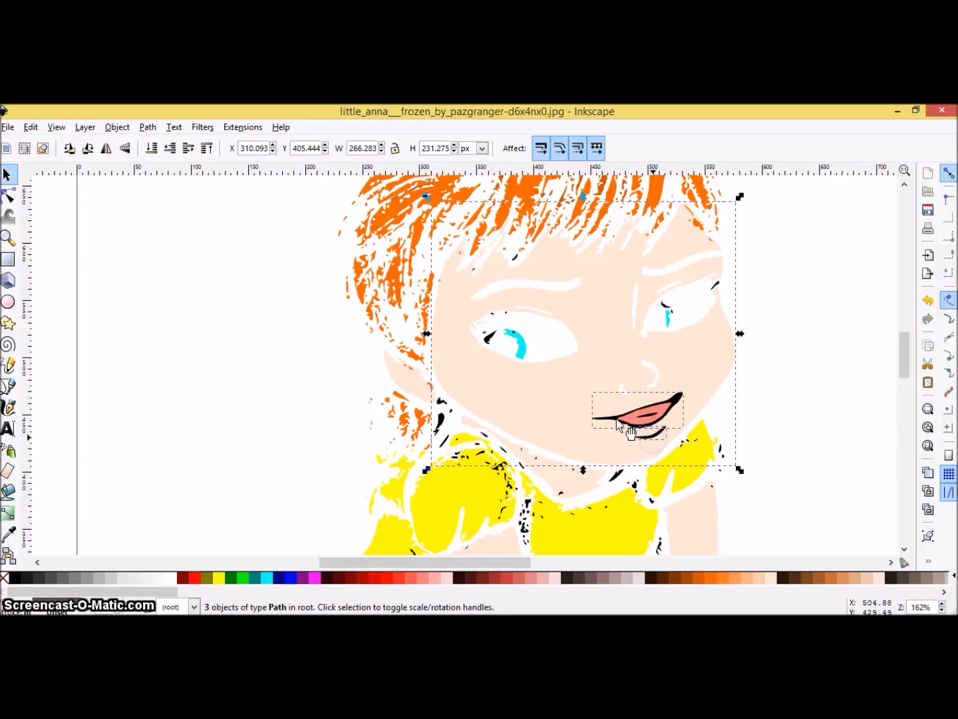
pyautogui.click(155, 121)
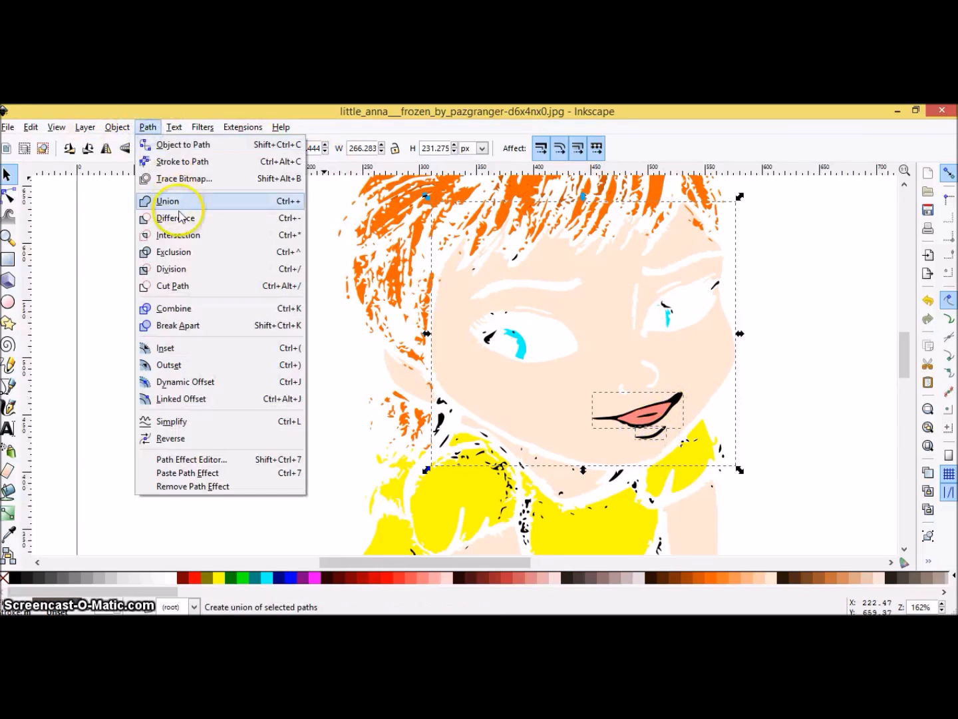
pyautogui.click(174, 252)
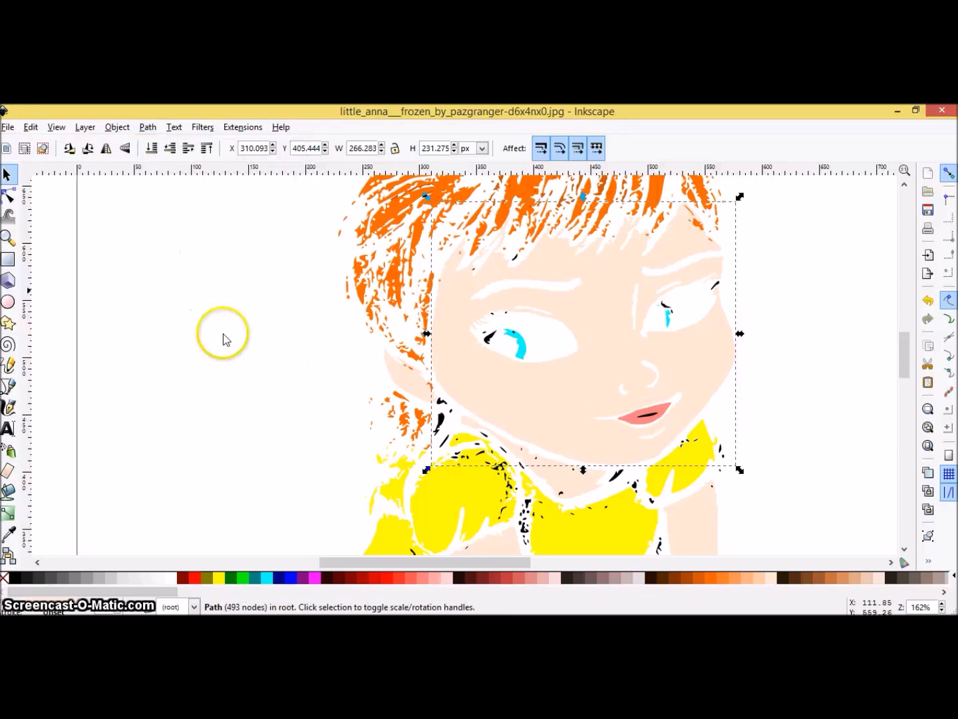
# Select the small black line inside the lips together with the face and remove it with Exclusion.
pyautogui.keyDown('shift'); pyautogui.click(647, 414); pyautogui.keyUp('shift')
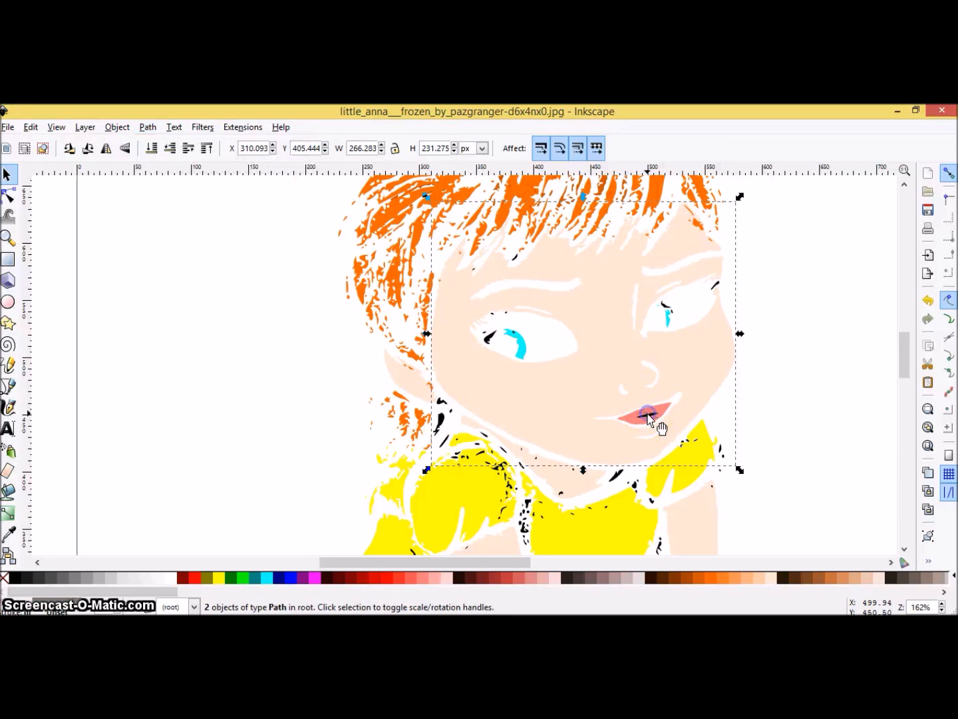
pyautogui.click(148, 128)
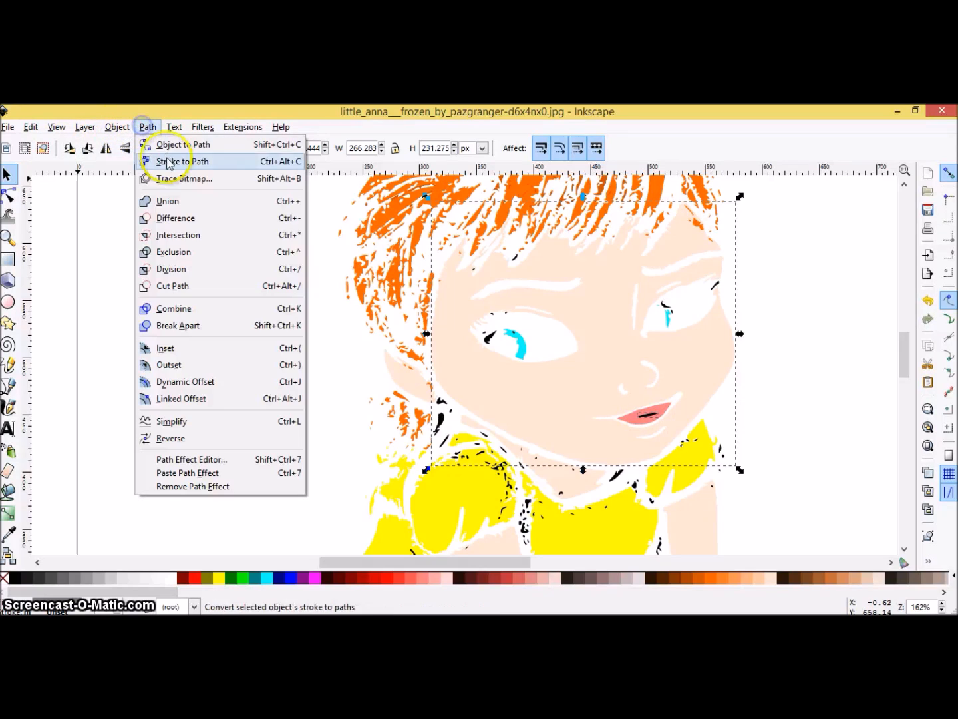
pyautogui.click(175, 254)
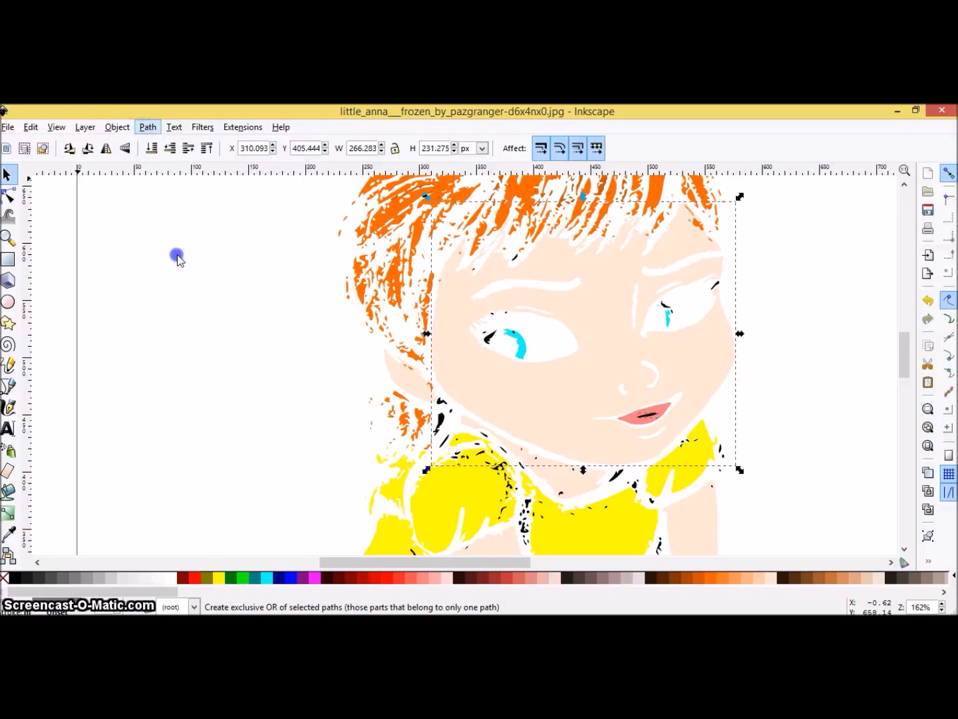
pyautogui.click(213, 399)
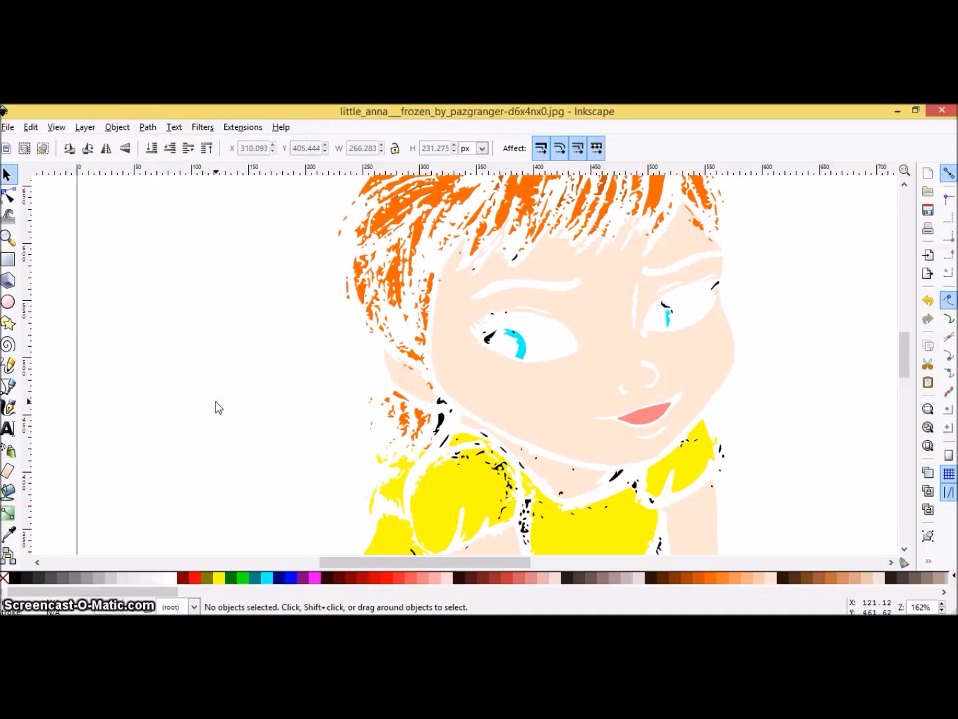
# Delete the larger black speck at the dress neckline below the chin.
pyautogui.click(615, 478)
pyautogui.rightClick(616, 473)
pyautogui.click(653, 348)
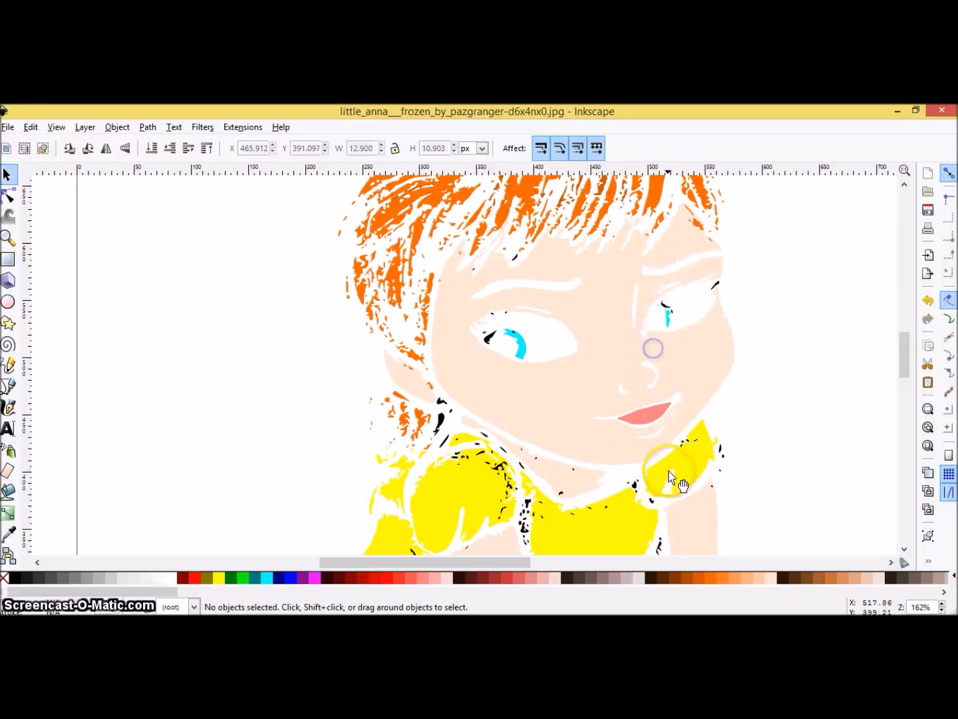
pyautogui.click(635, 487)
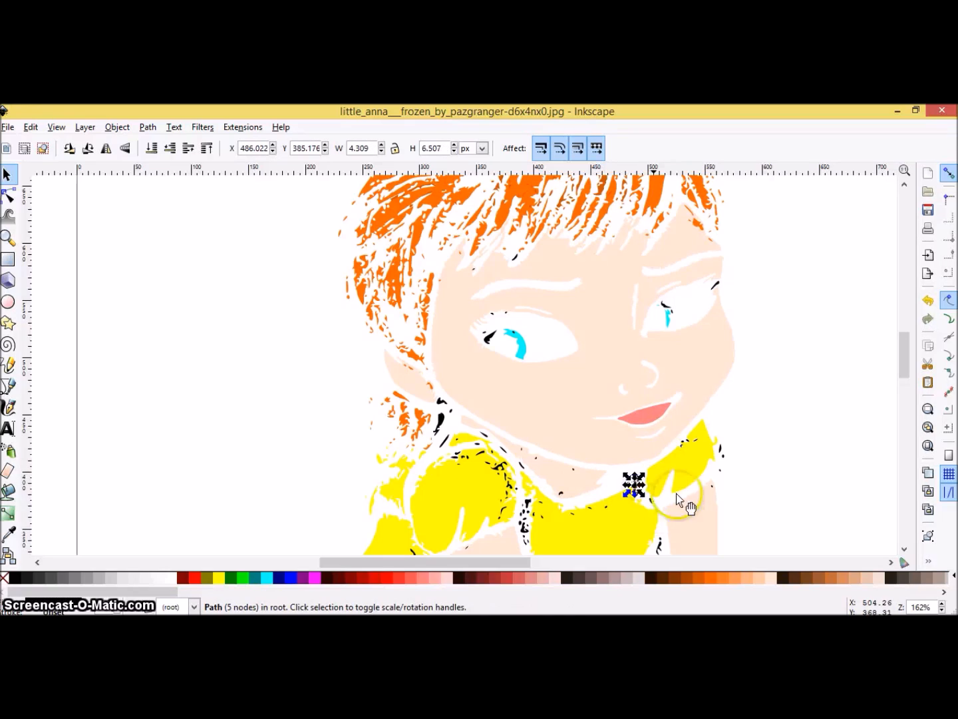
pyautogui.keyDown('shift'); pyautogui.click(724, 450); pyautogui.keyUp('shift')
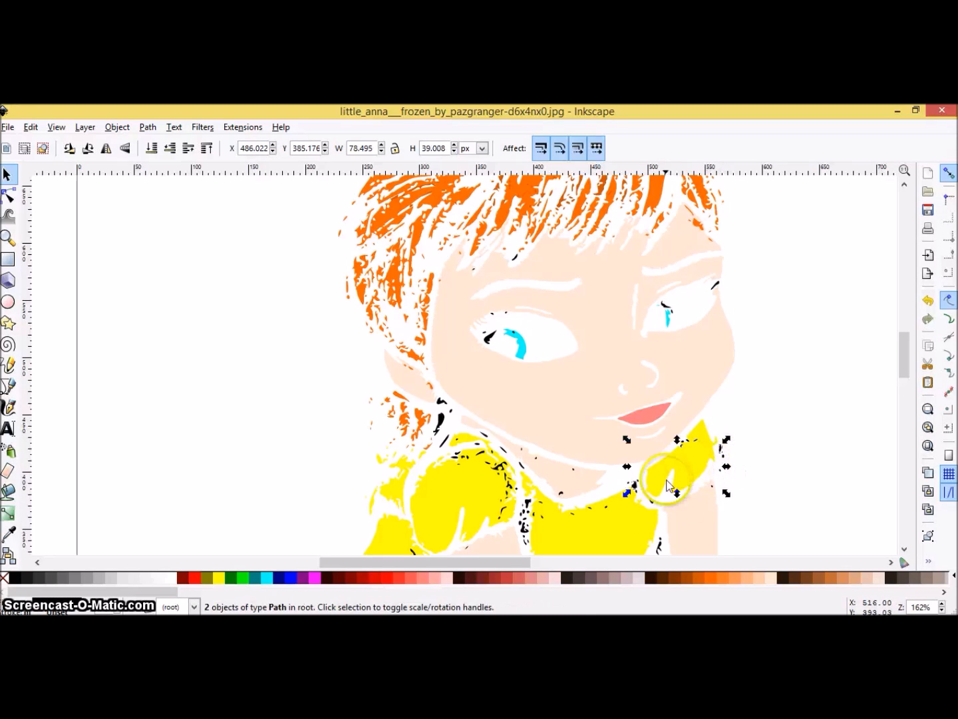
pyautogui.click(621, 476)
pyautogui.click(636, 488)
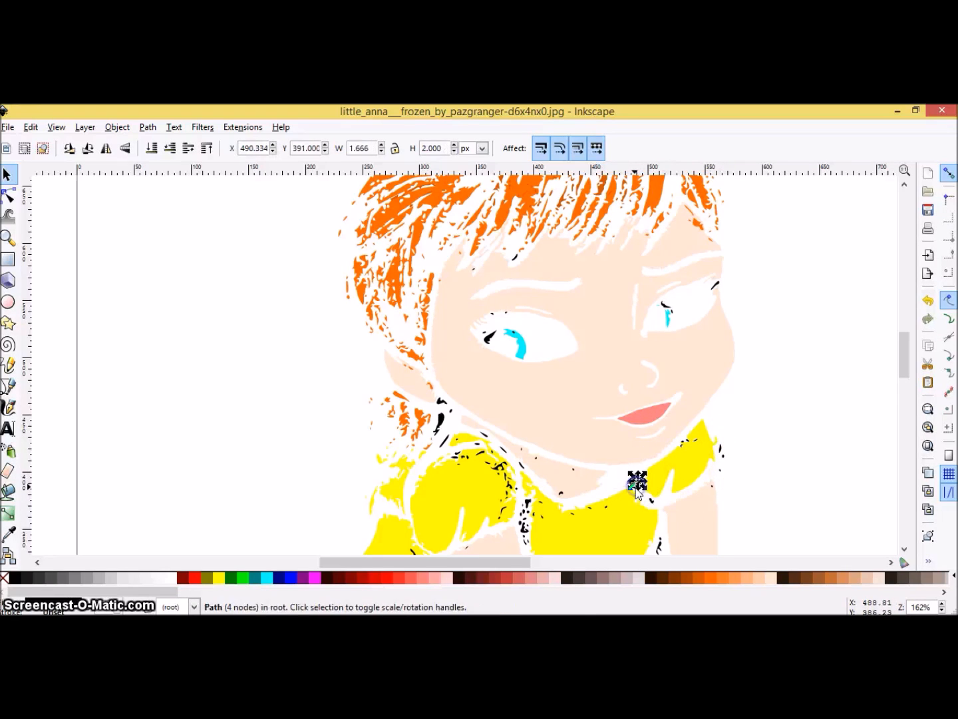
pyautogui.keyDown('shift'); pyautogui.click(440, 420); pyautogui.keyUp('shift')
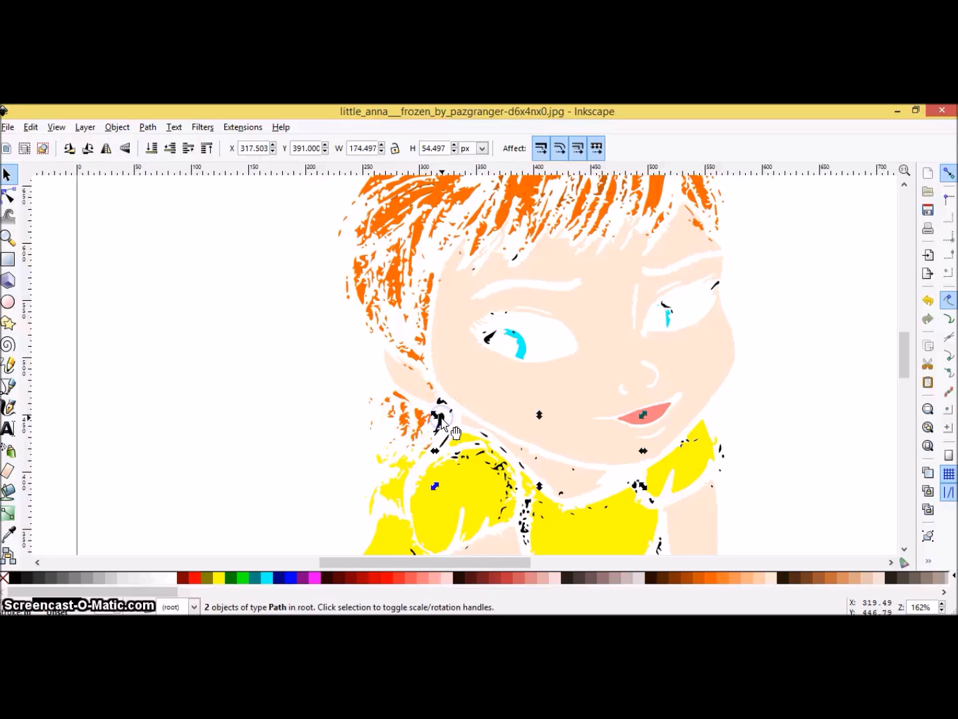
pyautogui.click(333, 411)
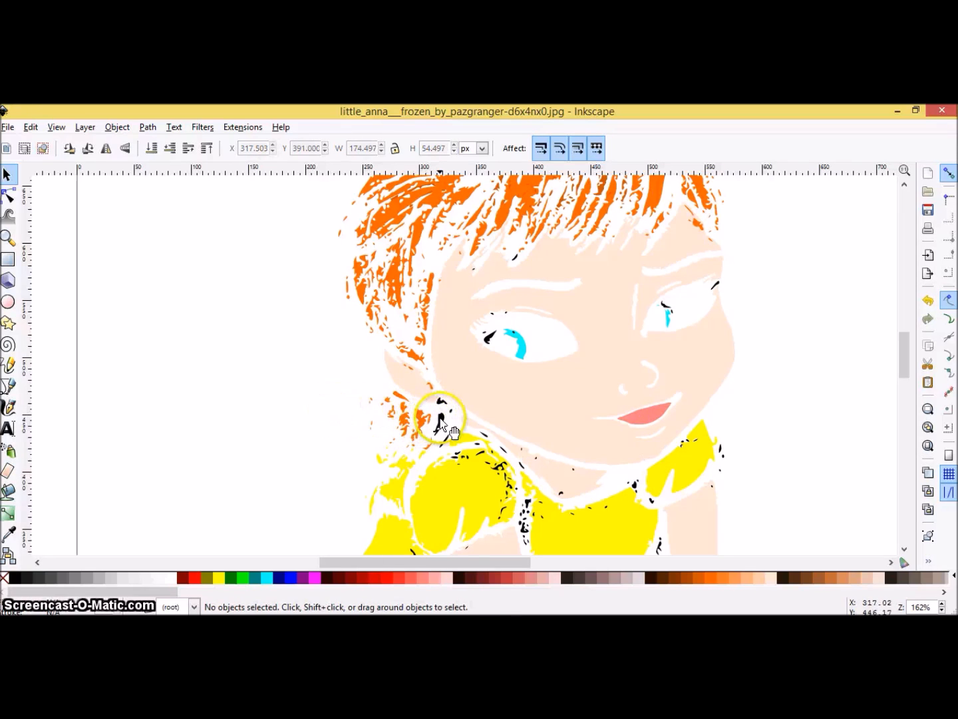
# Delete the tiny black speck and the larger black strand beside the neck below the ear.
pyautogui.click(442, 419)
pyautogui.rightClick(441, 419)
pyautogui.click(487, 537)
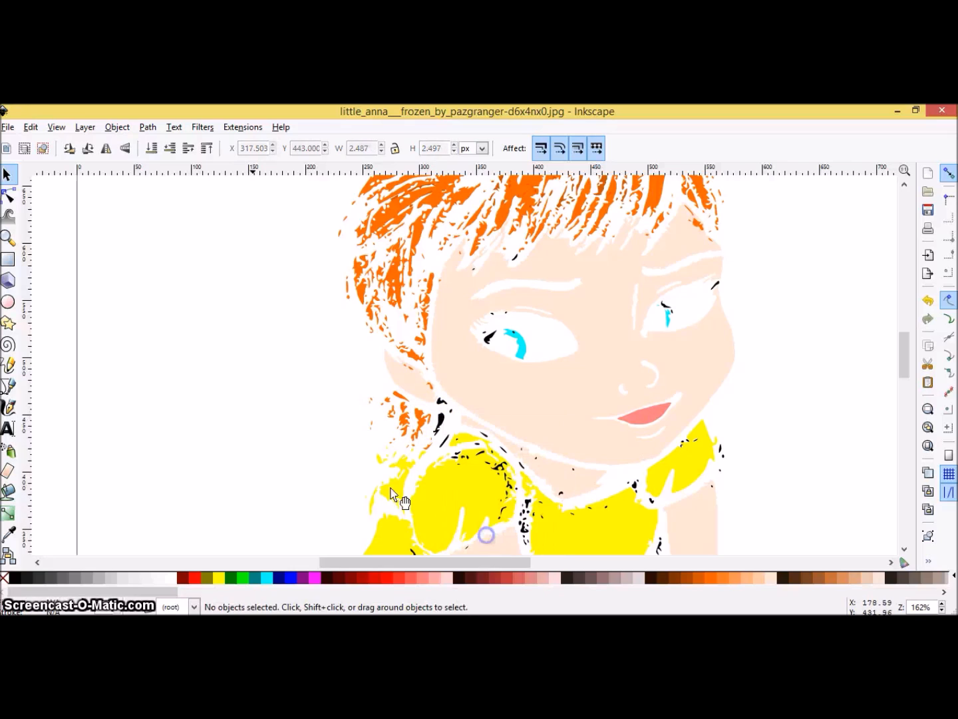
pyautogui.click(442, 417)
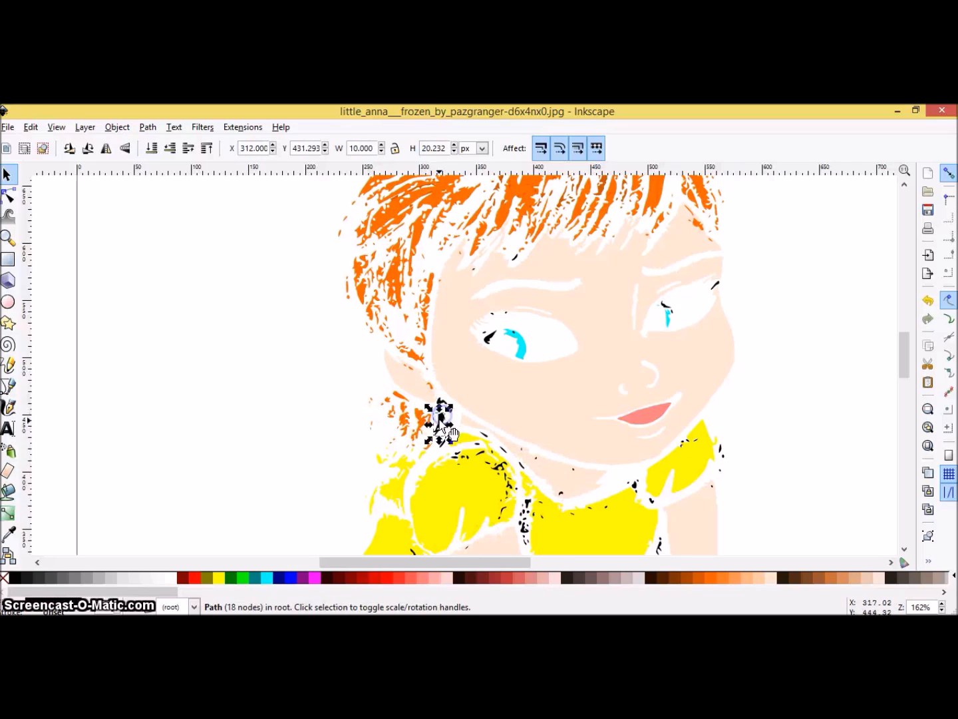
pyautogui.rightClick(447, 426)
pyautogui.click(483, 294)
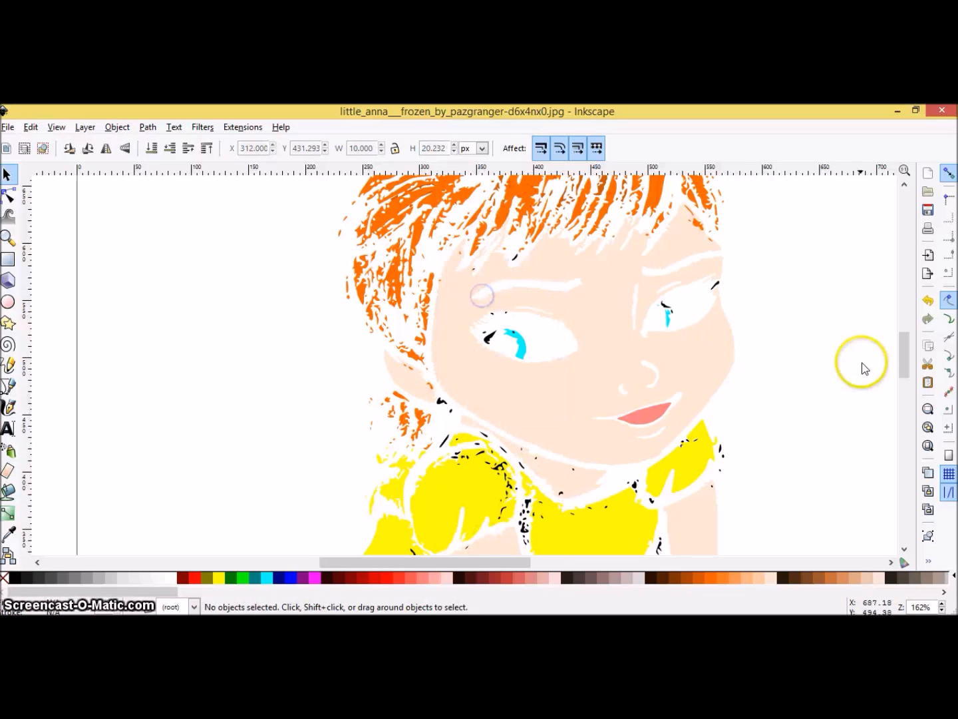
# Delete the tiny lash speck at the outer side of the larger eye and fill the black iris piece with Aqua (#00FFFF).
pyautogui.click(488, 336)
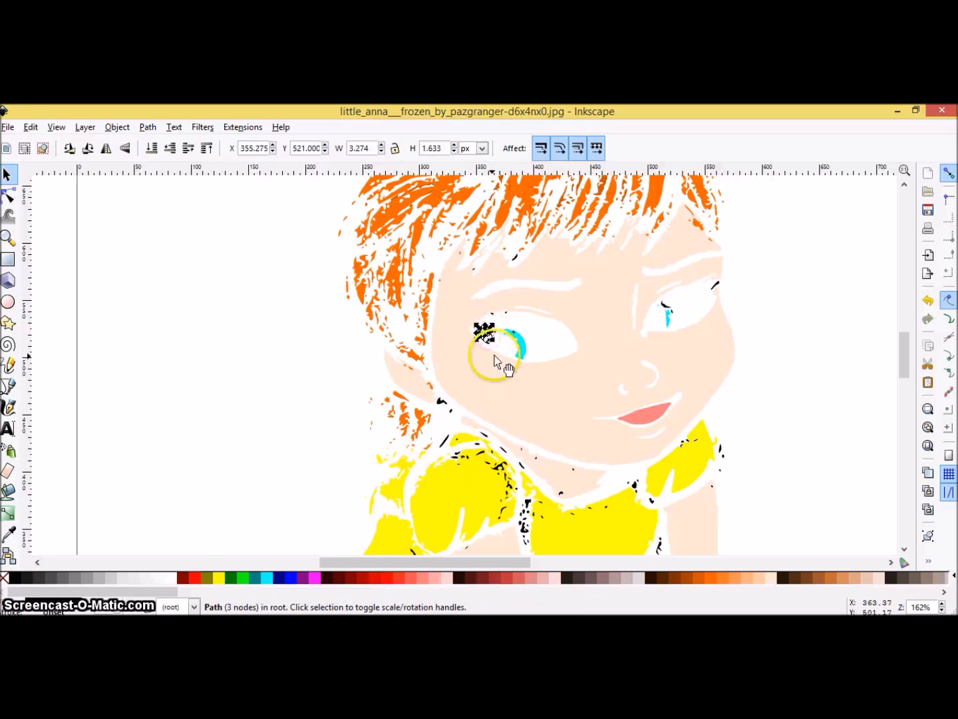
pyautogui.rightClick(484, 333)
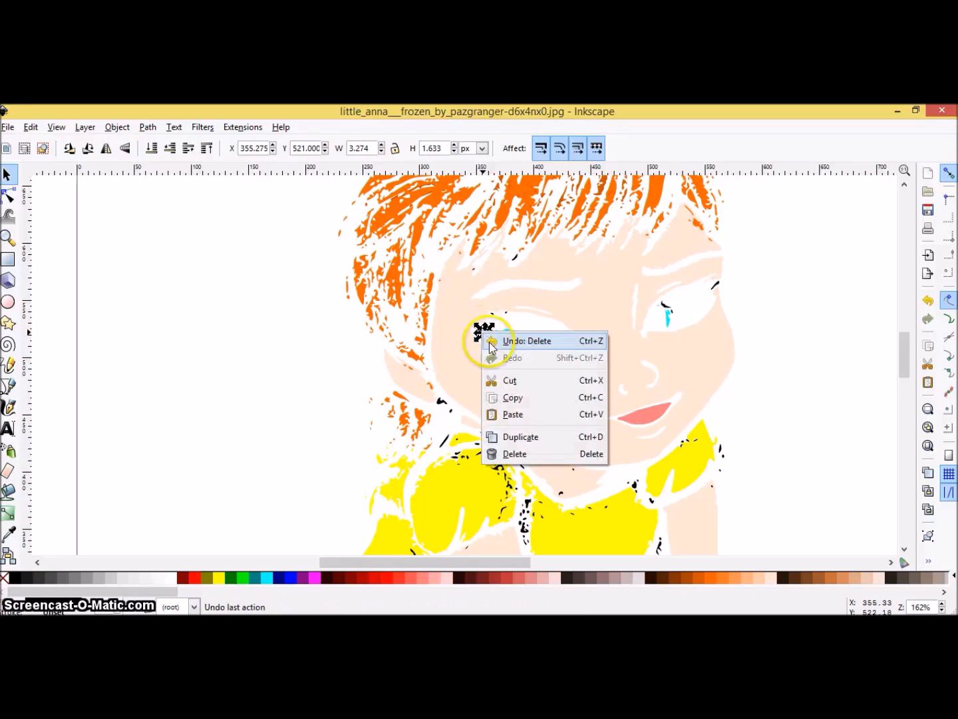
pyautogui.click(519, 453)
pyautogui.click(488, 338)
pyautogui.click(267, 577)
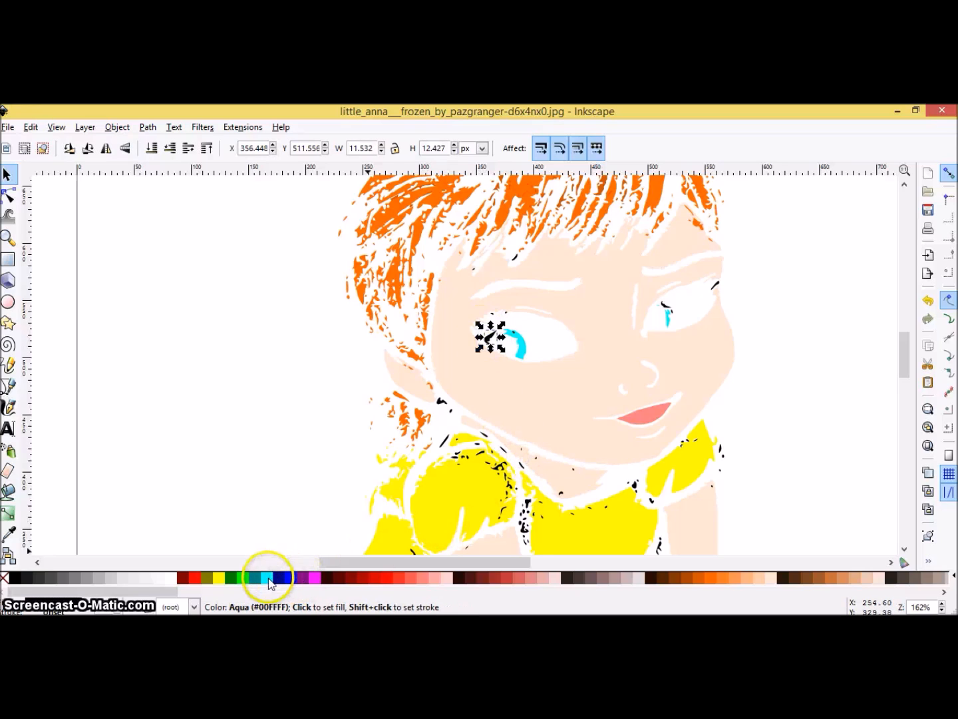
pyautogui.click(193, 446)
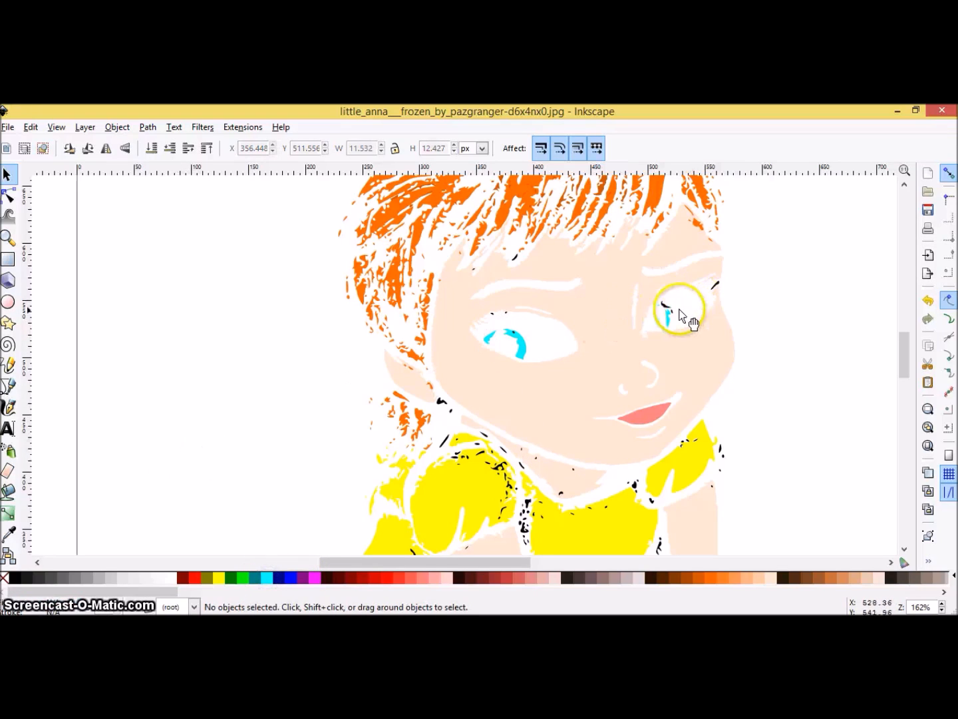
pyautogui.click(666, 308)
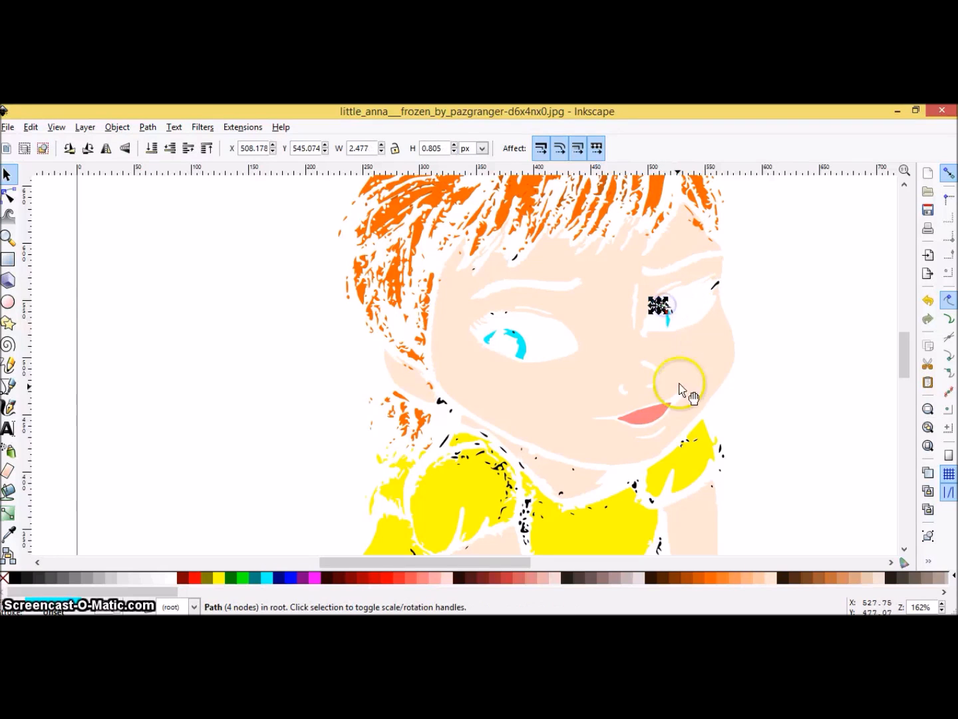
pyautogui.click(225, 459)
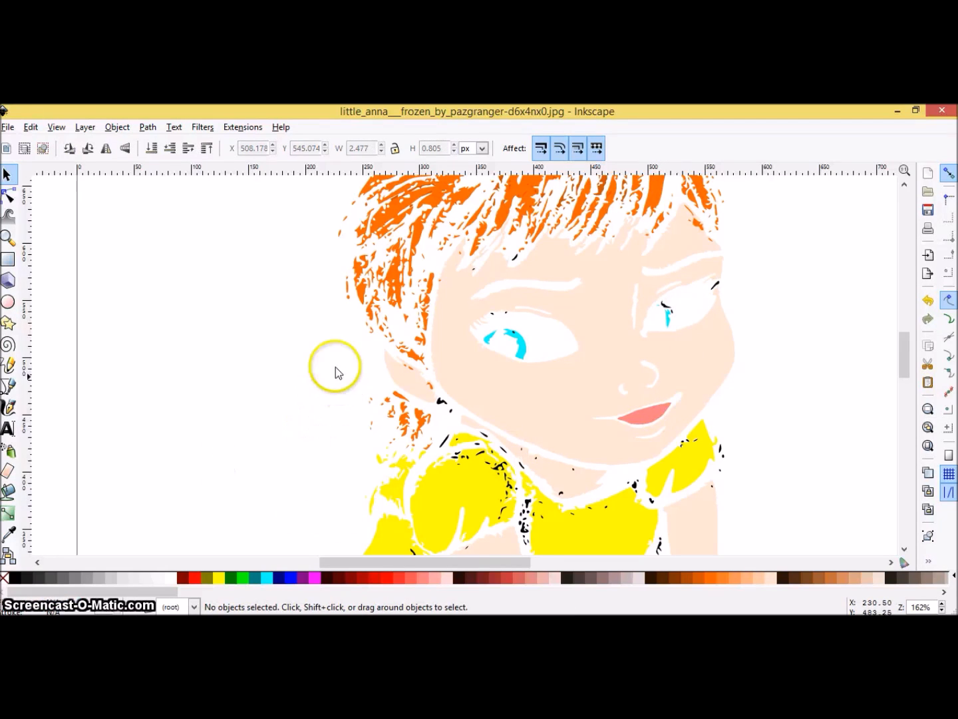
# Move the solid black silhouette behind the coloured pieces and align it with the figure at about X 132, Y 66 px.
pyautogui.click(7, 237)
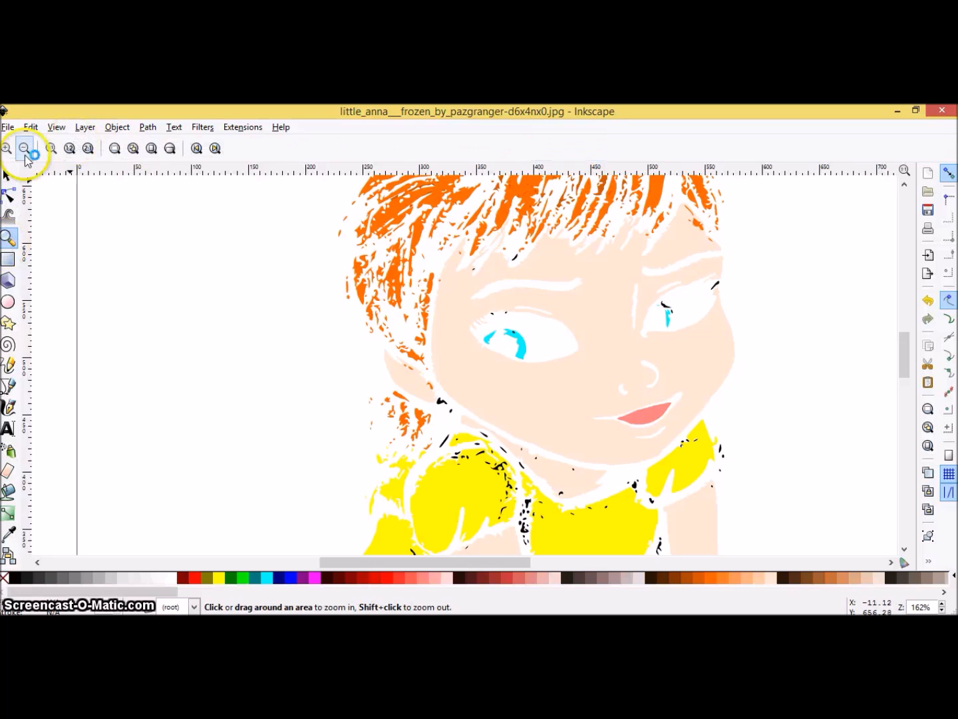
pyautogui.click(23, 148)
pyautogui.click(23, 148)
pyautogui.click(24, 147)
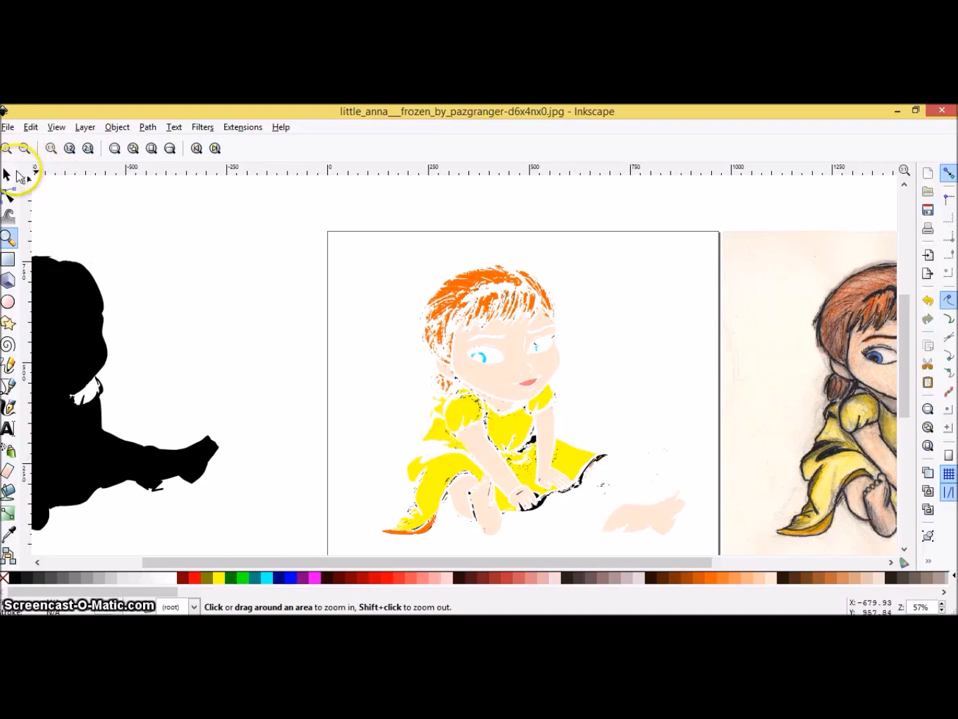
pyautogui.click(9, 175)
pyautogui.moveTo(51, 291)
pyautogui.mouseDown()
pyautogui.moveTo(504, 318)
pyautogui.moveTo(509, 300)
pyautogui.mouseUp()
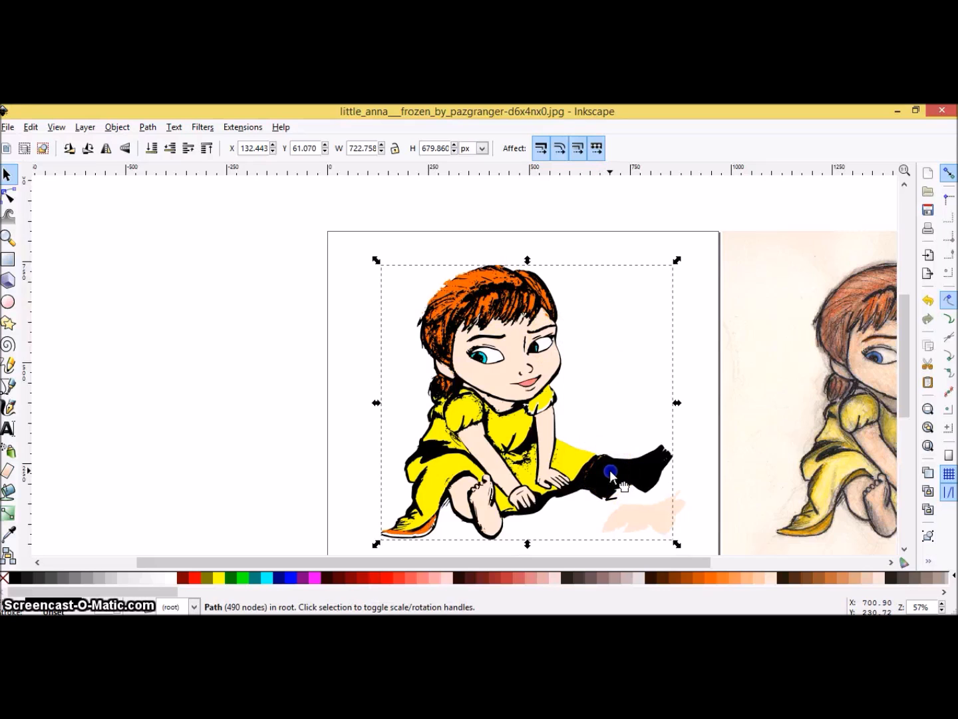
pyautogui.moveTo(609, 469); pyautogui.dragTo(609, 464)
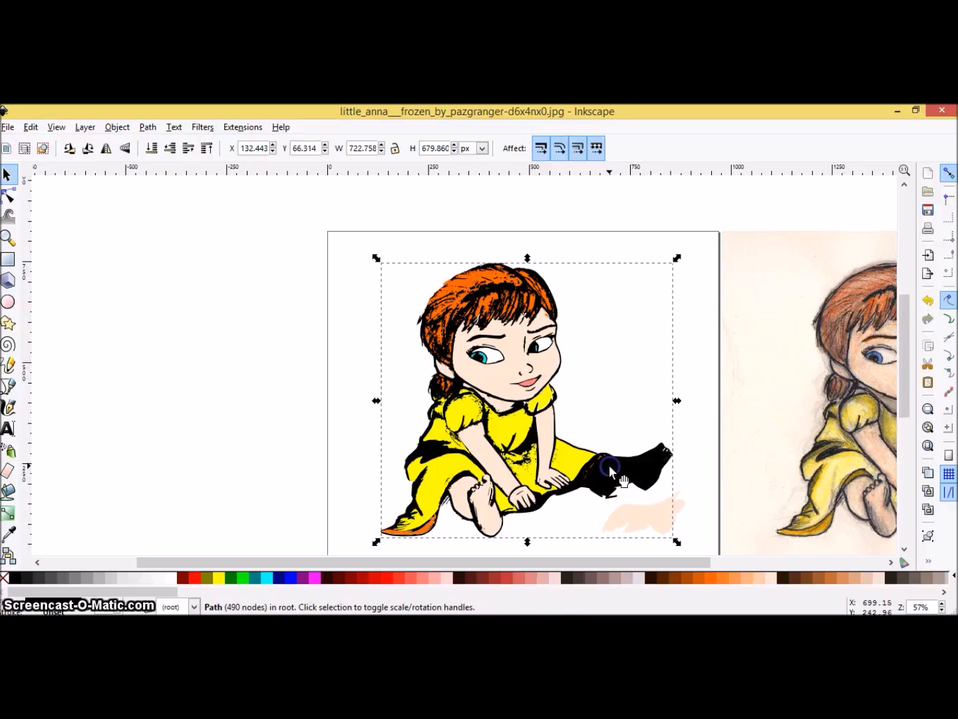
# Move the loose skin-coloured leg piece onto the black outstretched leg at about X 635, Y 186 px.
pyautogui.click(679, 514)
pyautogui.moveTo(674, 517); pyautogui.dragTo(656, 470)
pyautogui.click(236, 456)
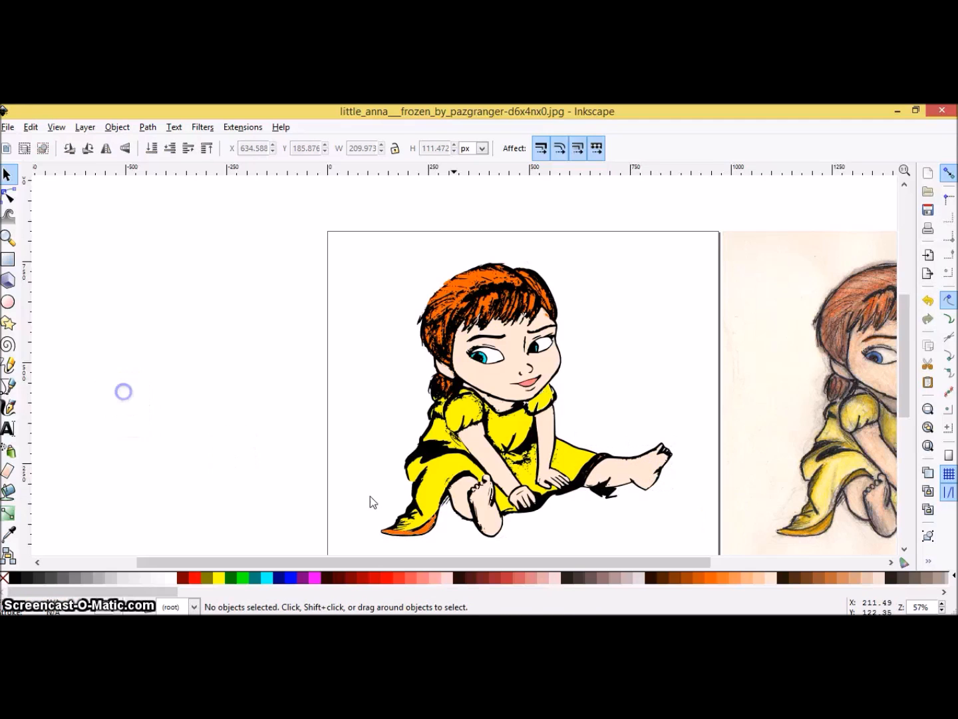
# Bring the finished vector figure and the original drawing into view side by side and compare them.
pyautogui.moveTo(566, 562); pyautogui.dragTo(730, 563)
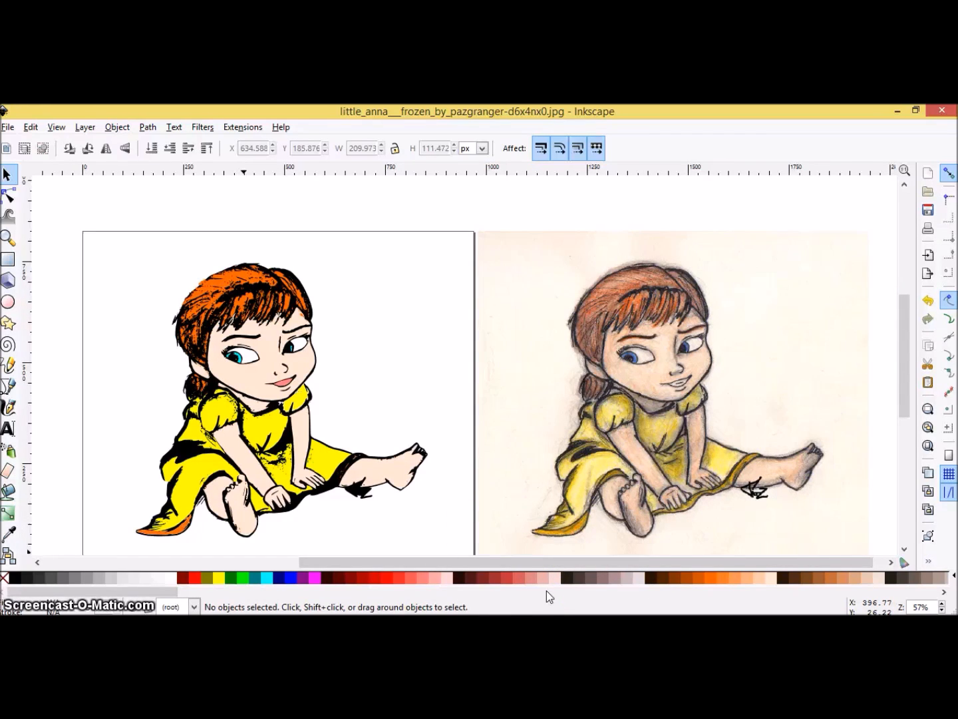
pyautogui.click(9, 128)
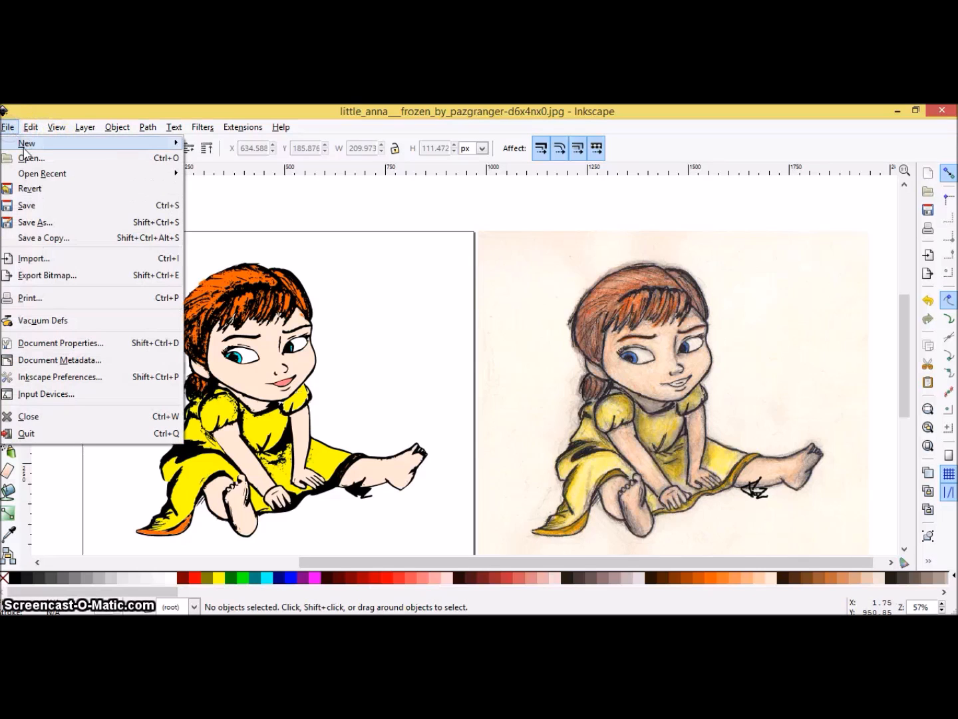